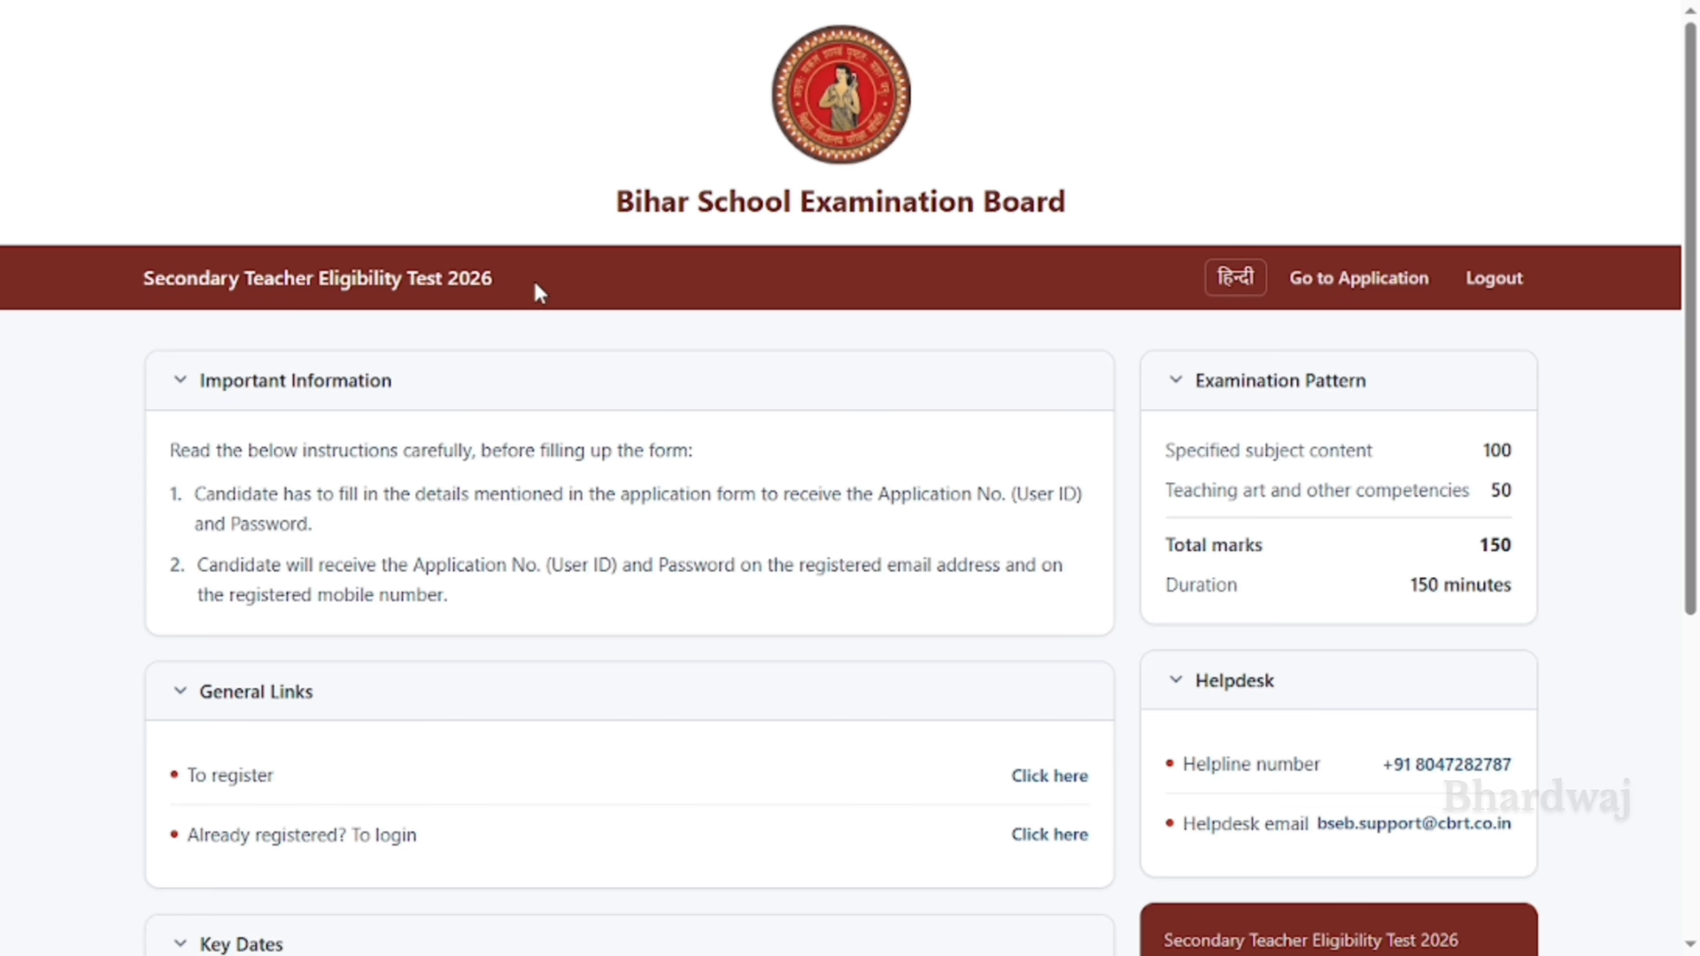
Switch the exam portal's language to Hindi and return it to English
scroll(582, 305, "down", 2)
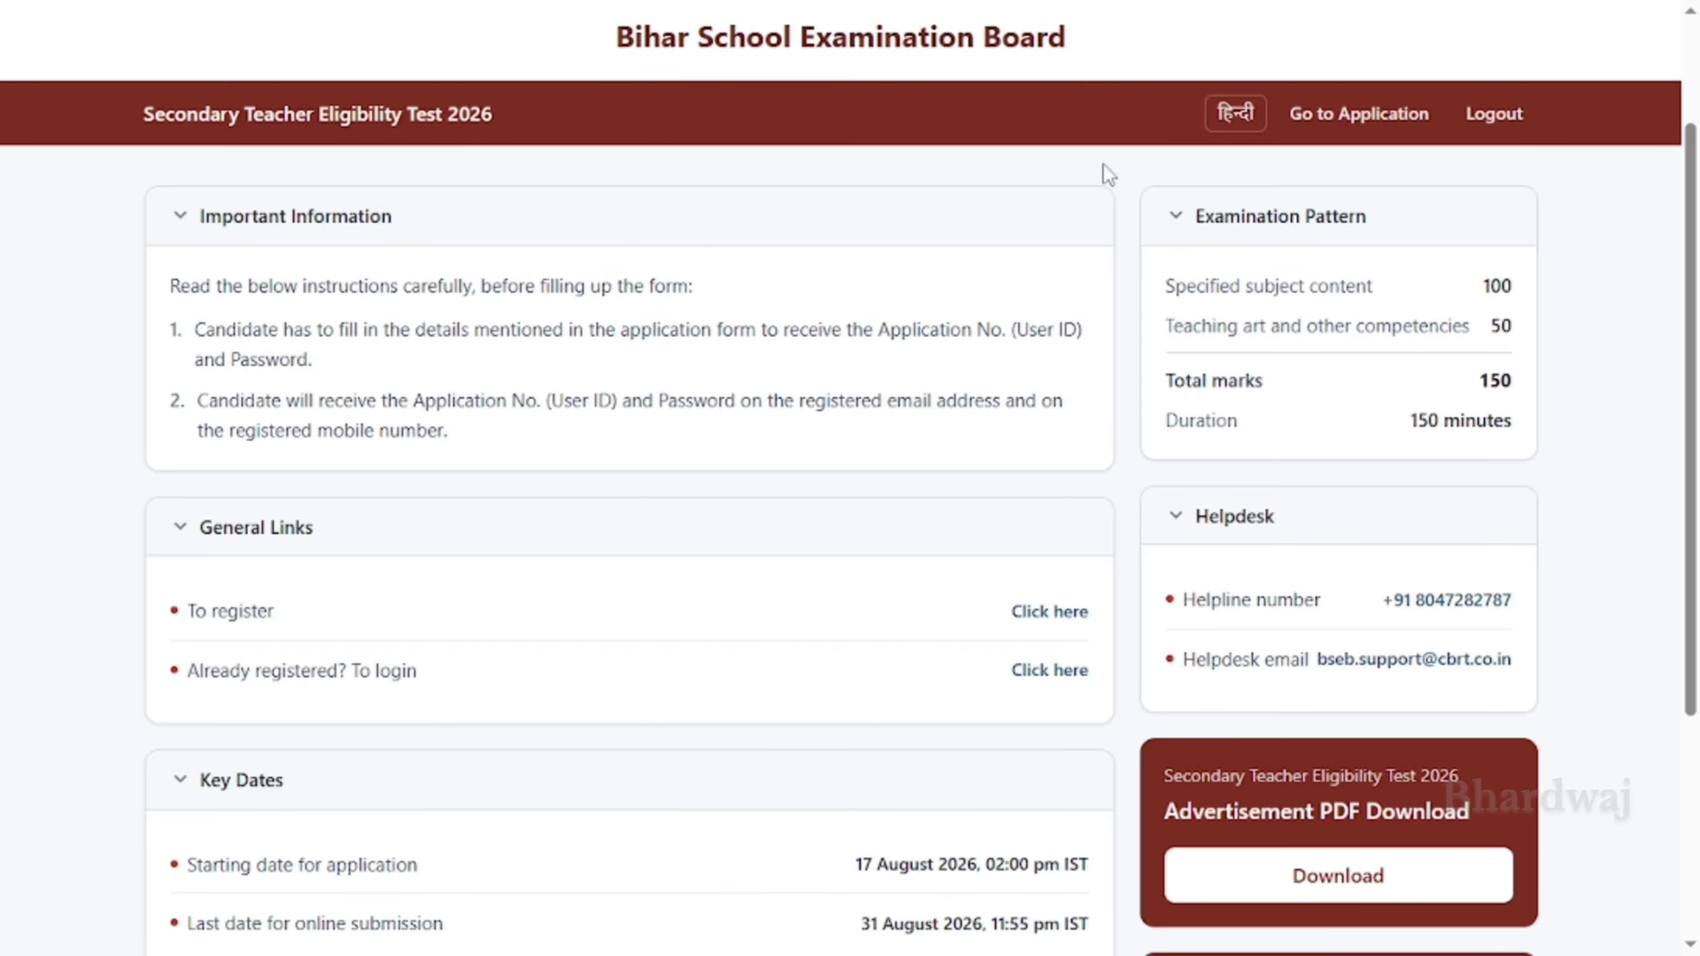
left_click(1226, 113)
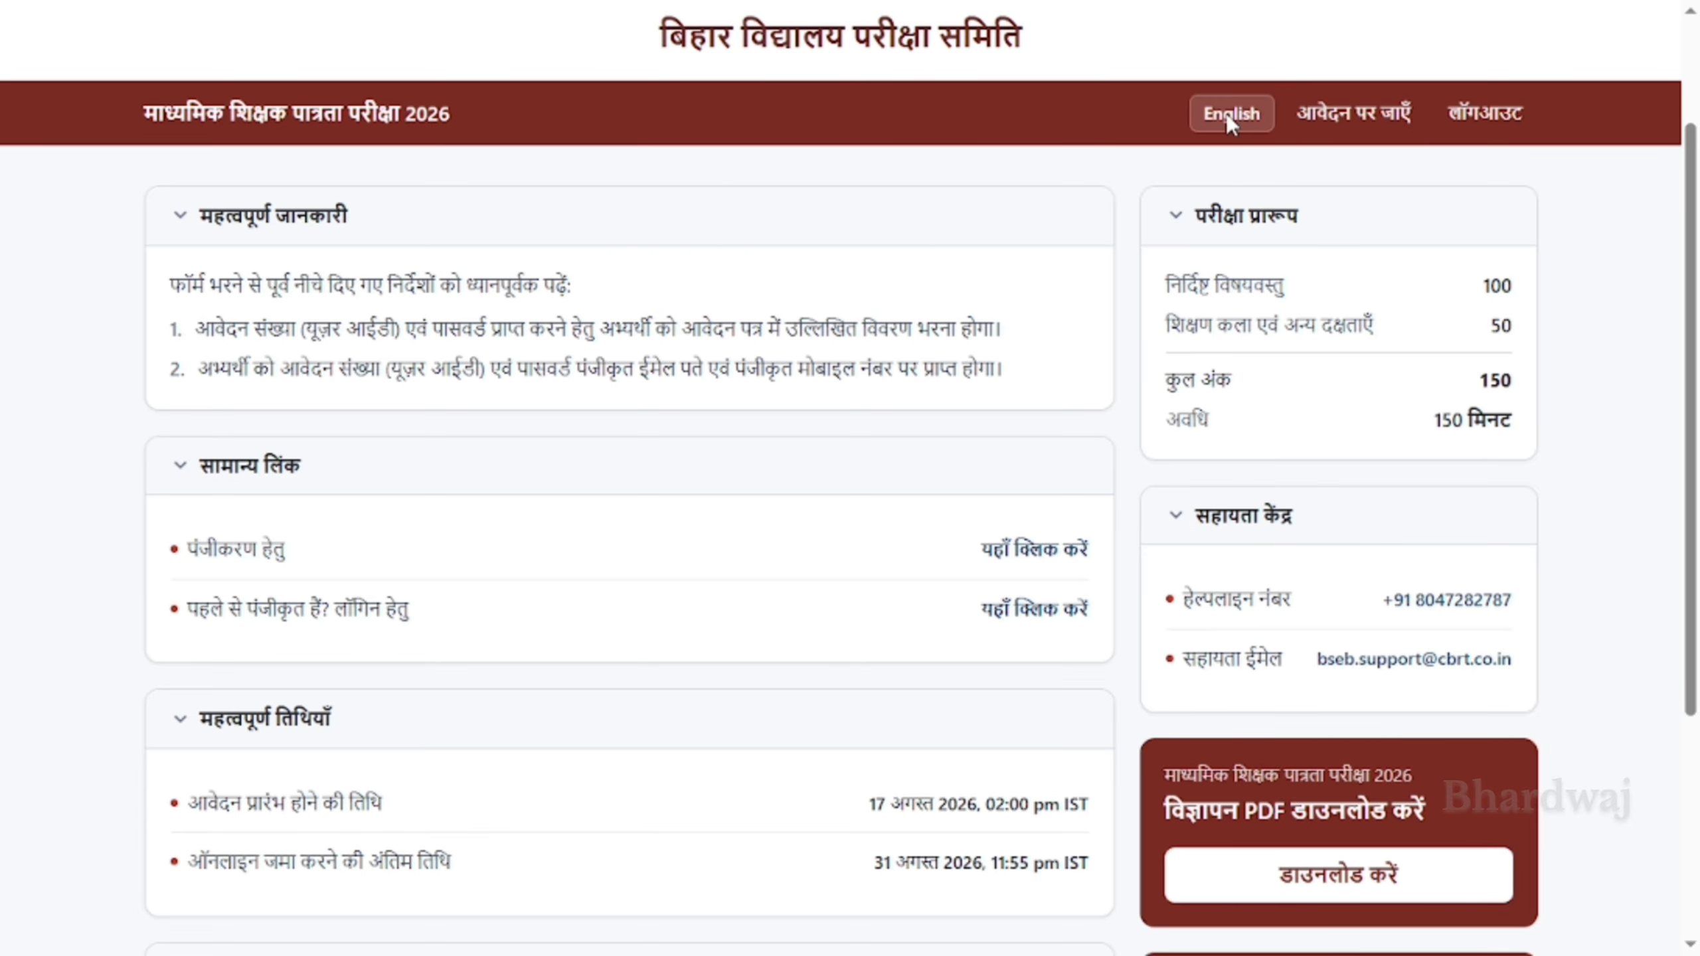
left_click(1226, 113)
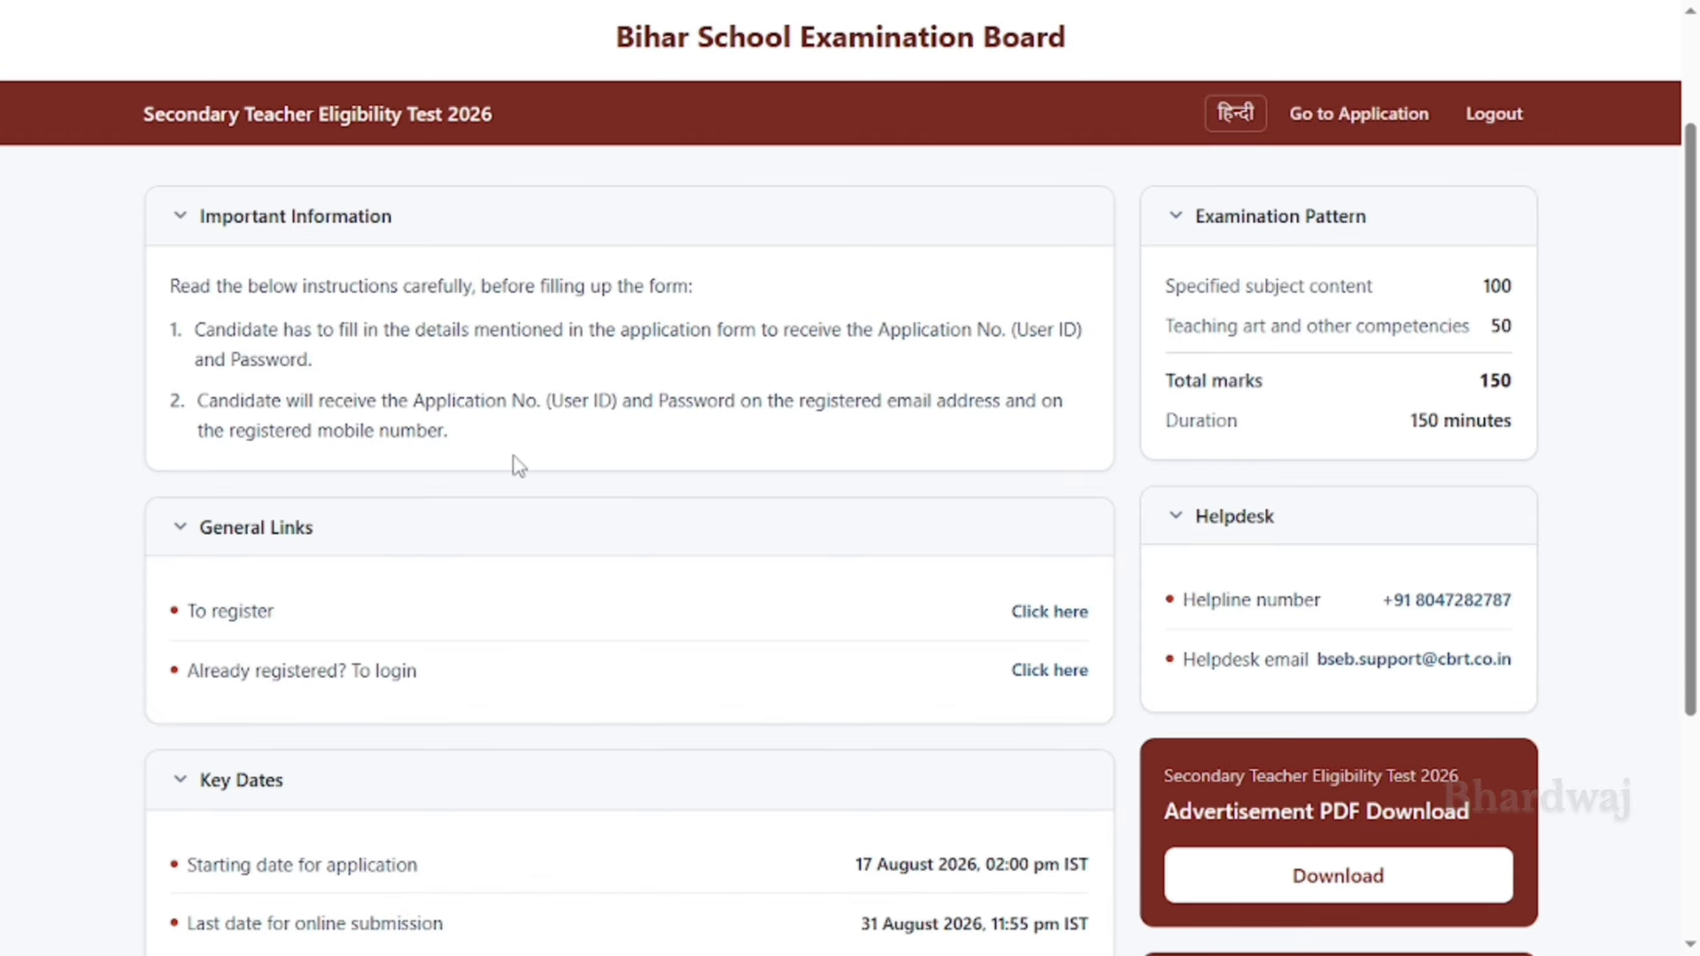
Review the key dates and the examination fee table, collapsing the fee section once read
scroll(519, 466, "down", 3)
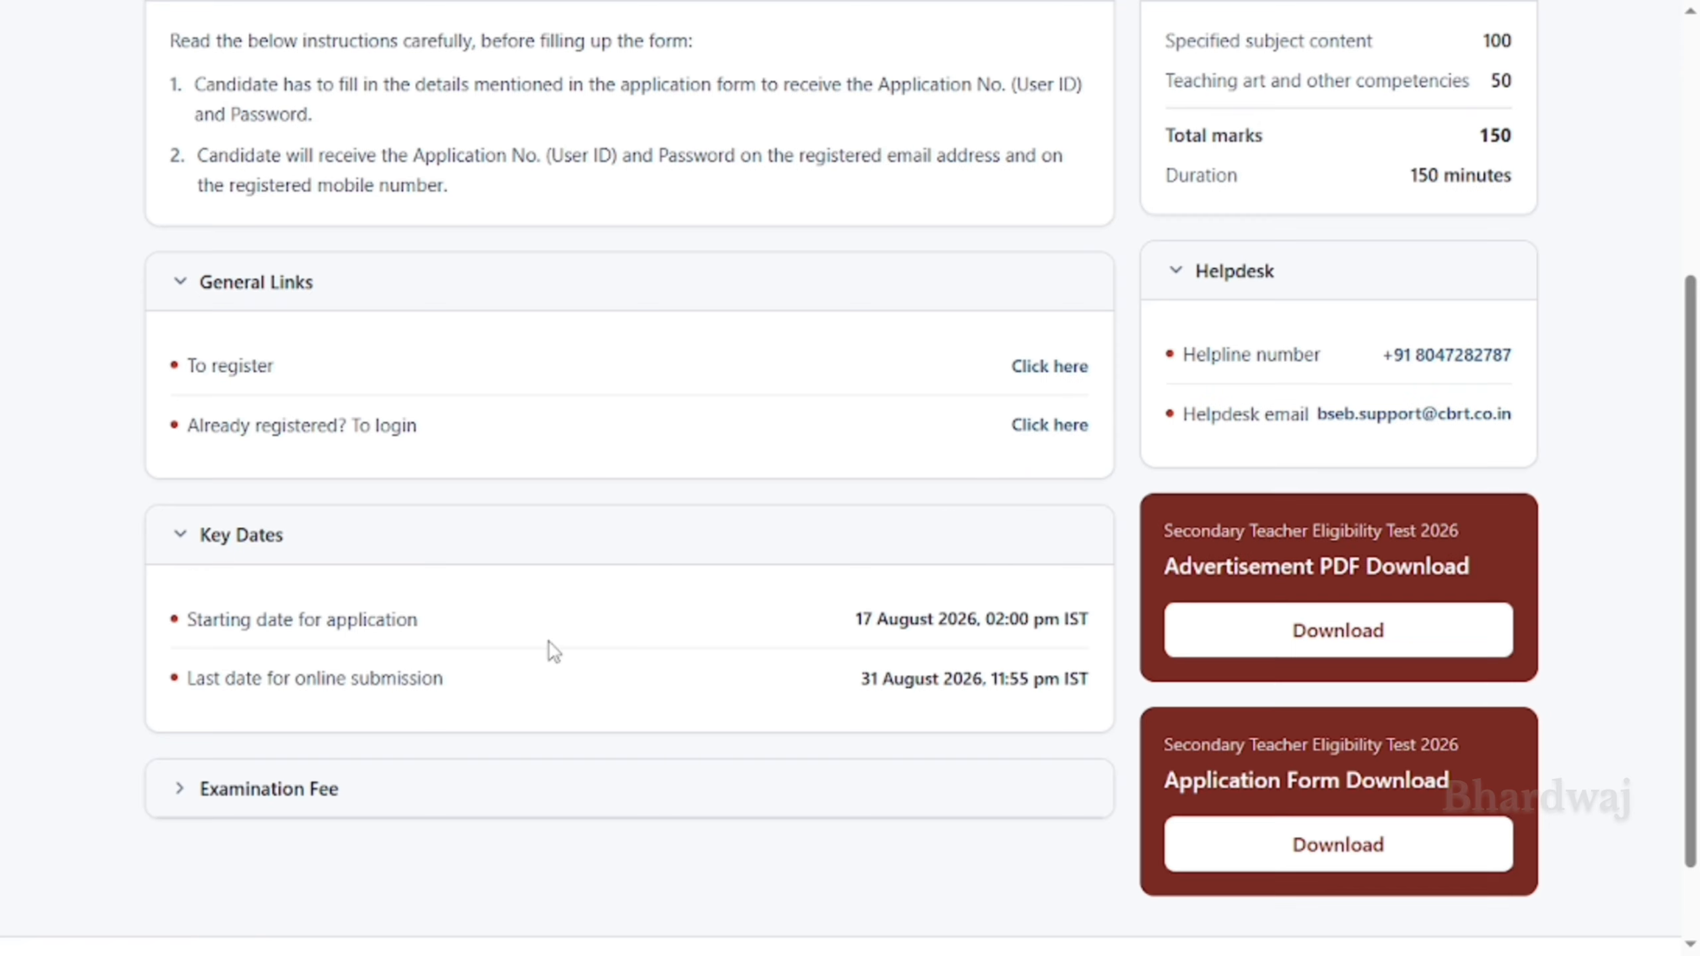
scroll(550, 643, "down", 2)
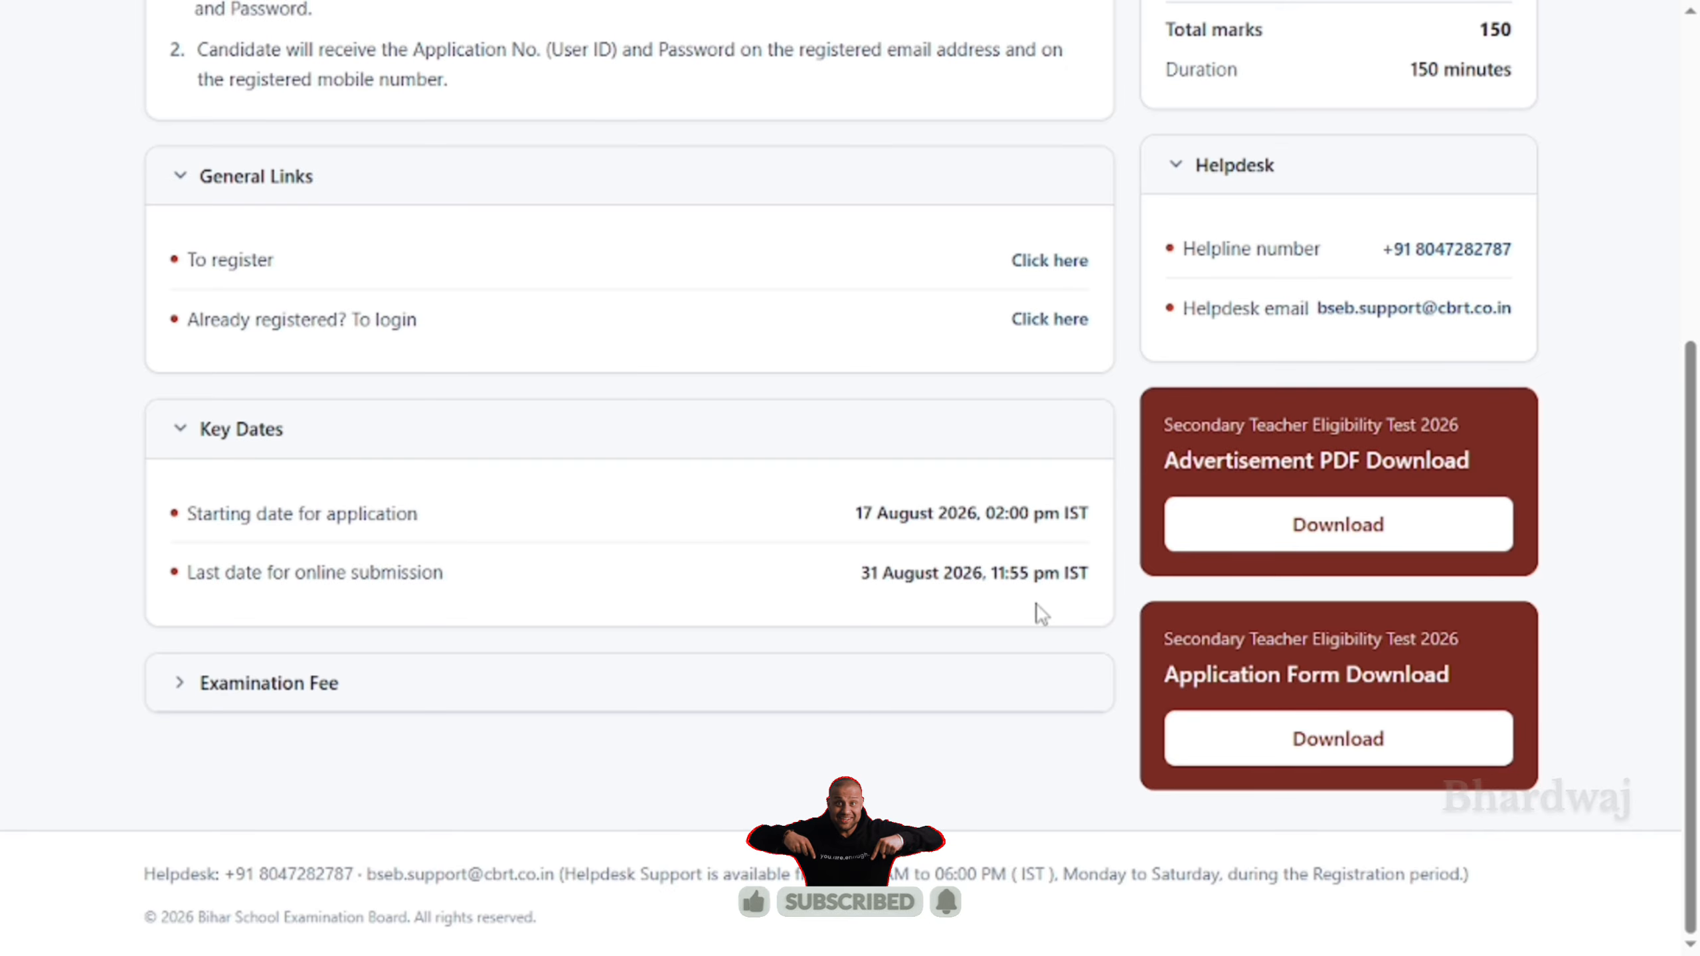
left_click(181, 684)
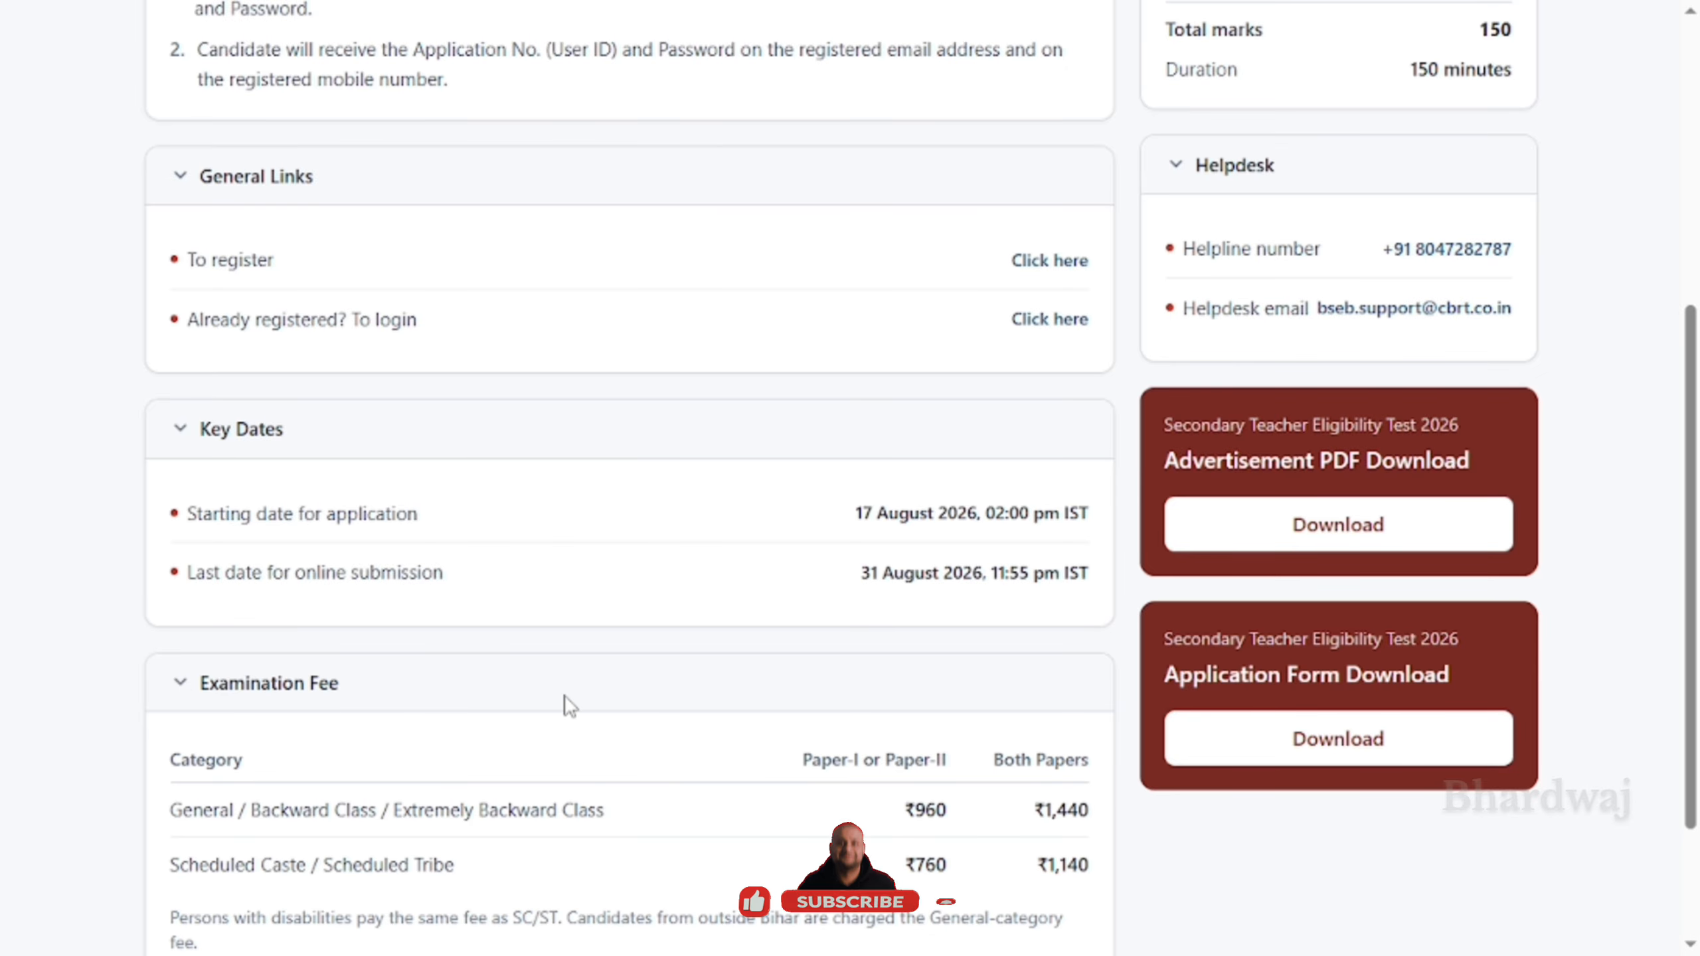
scroll(569, 707, "down", 3)
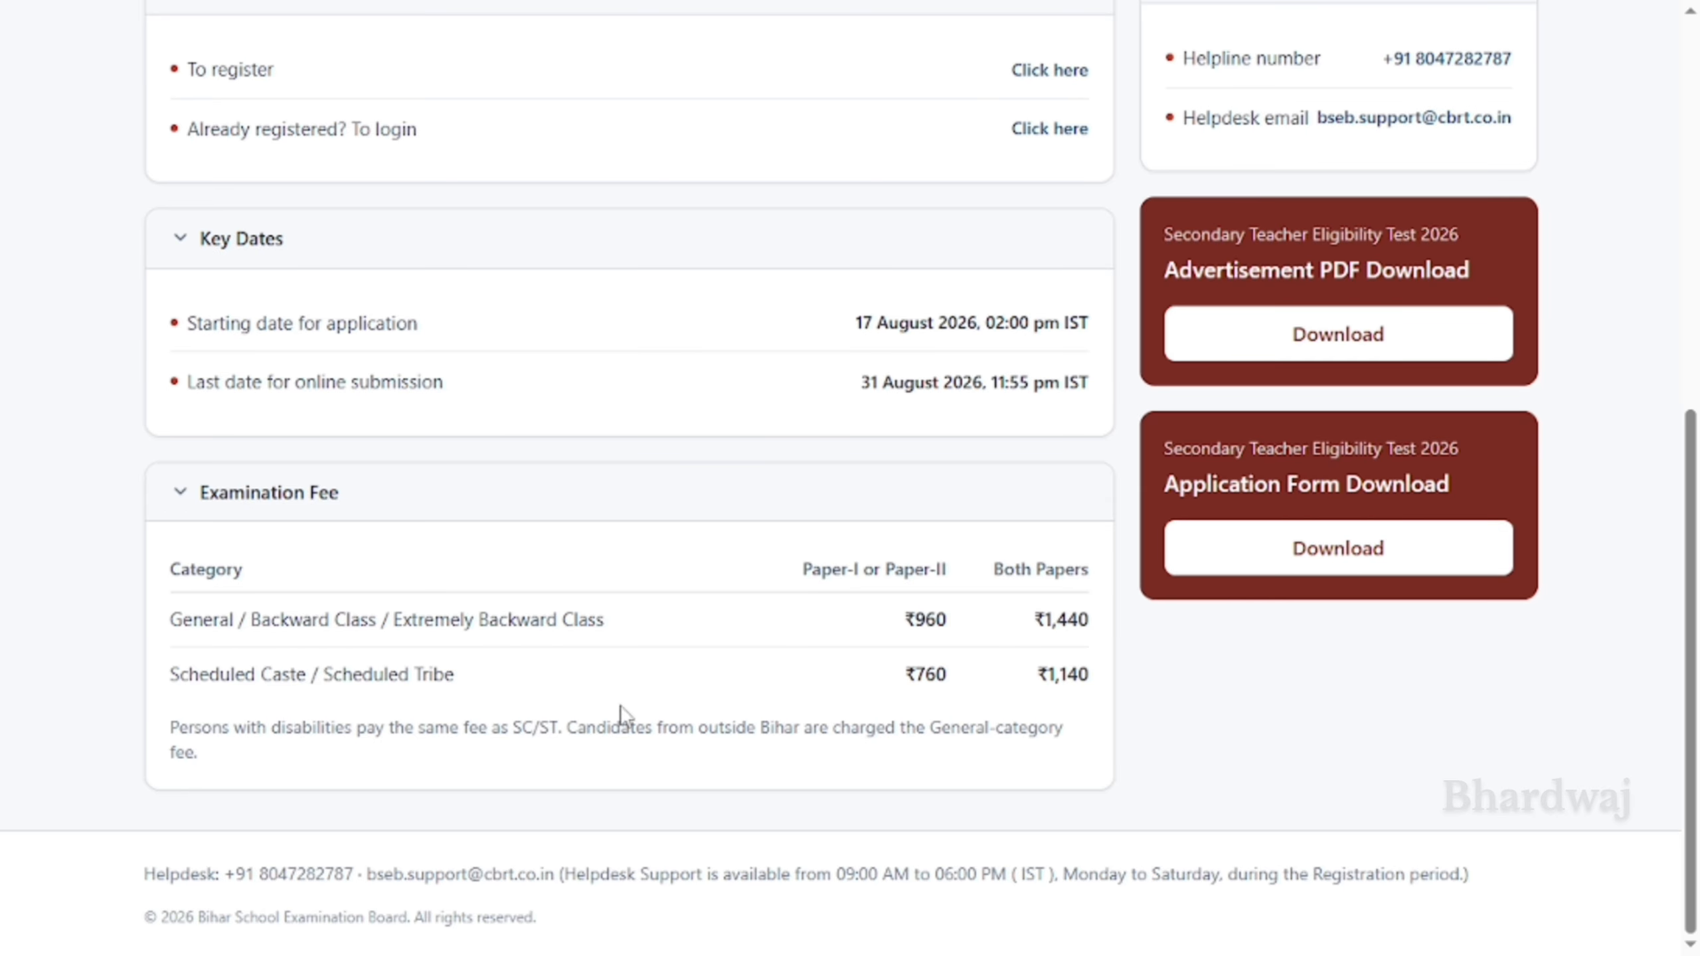
left_click(180, 493)
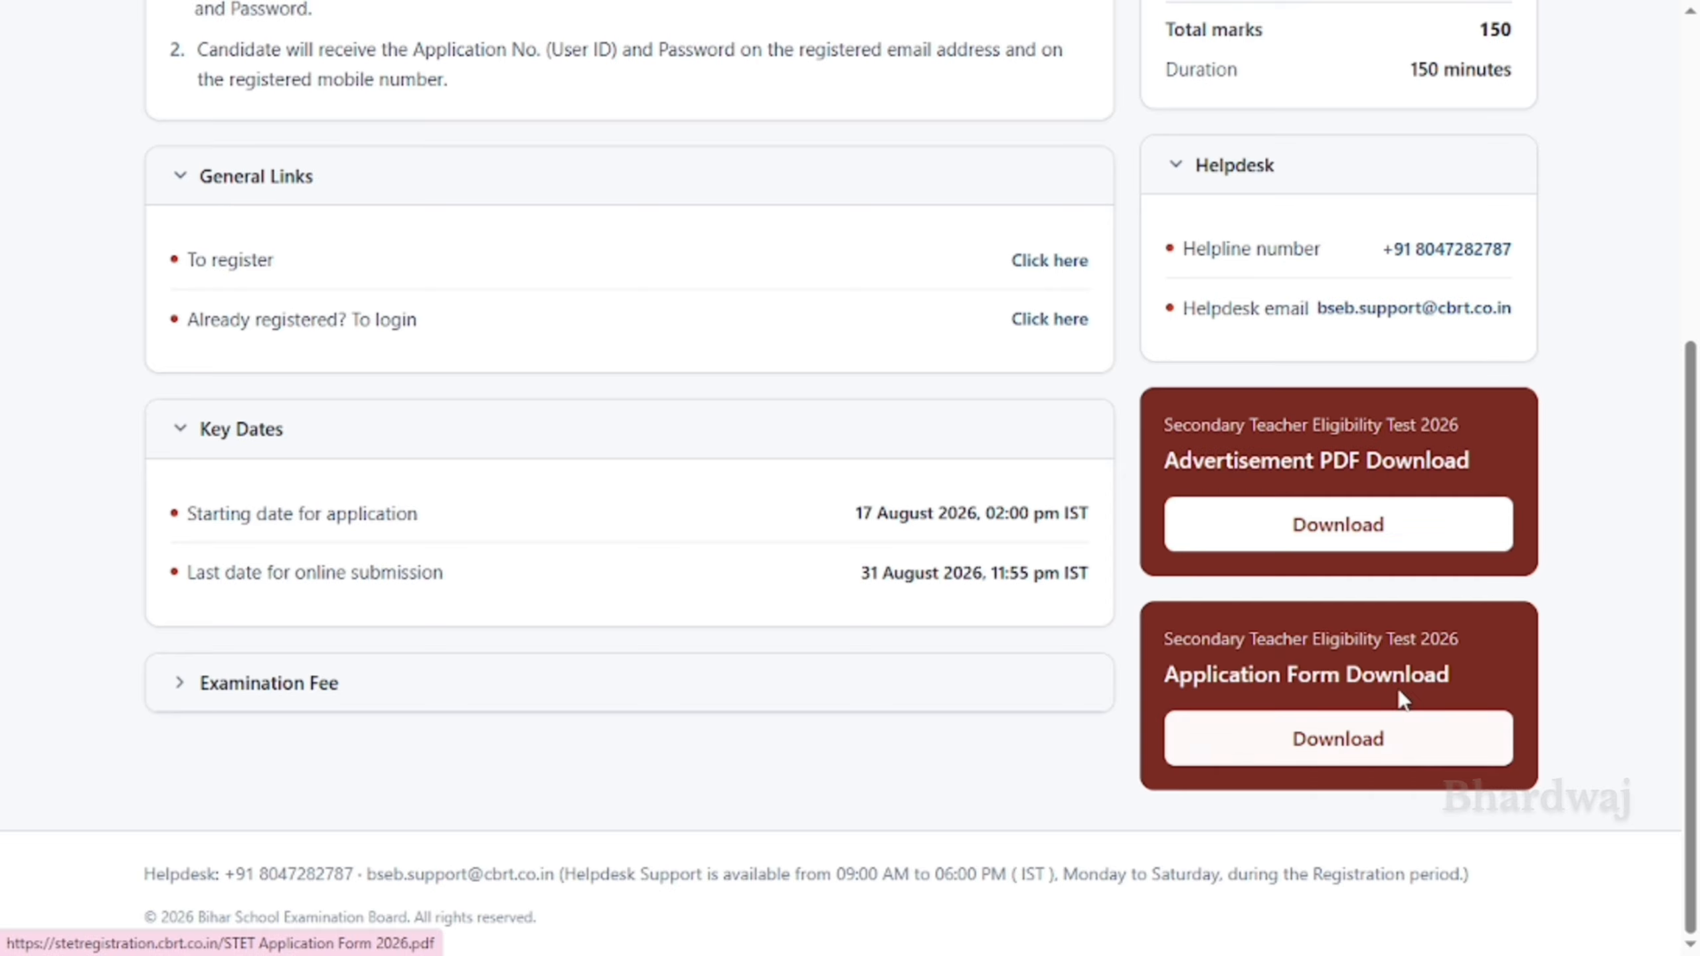
Open the candidate registration form from the General Links section
scroll(1295, 638, "up", 5)
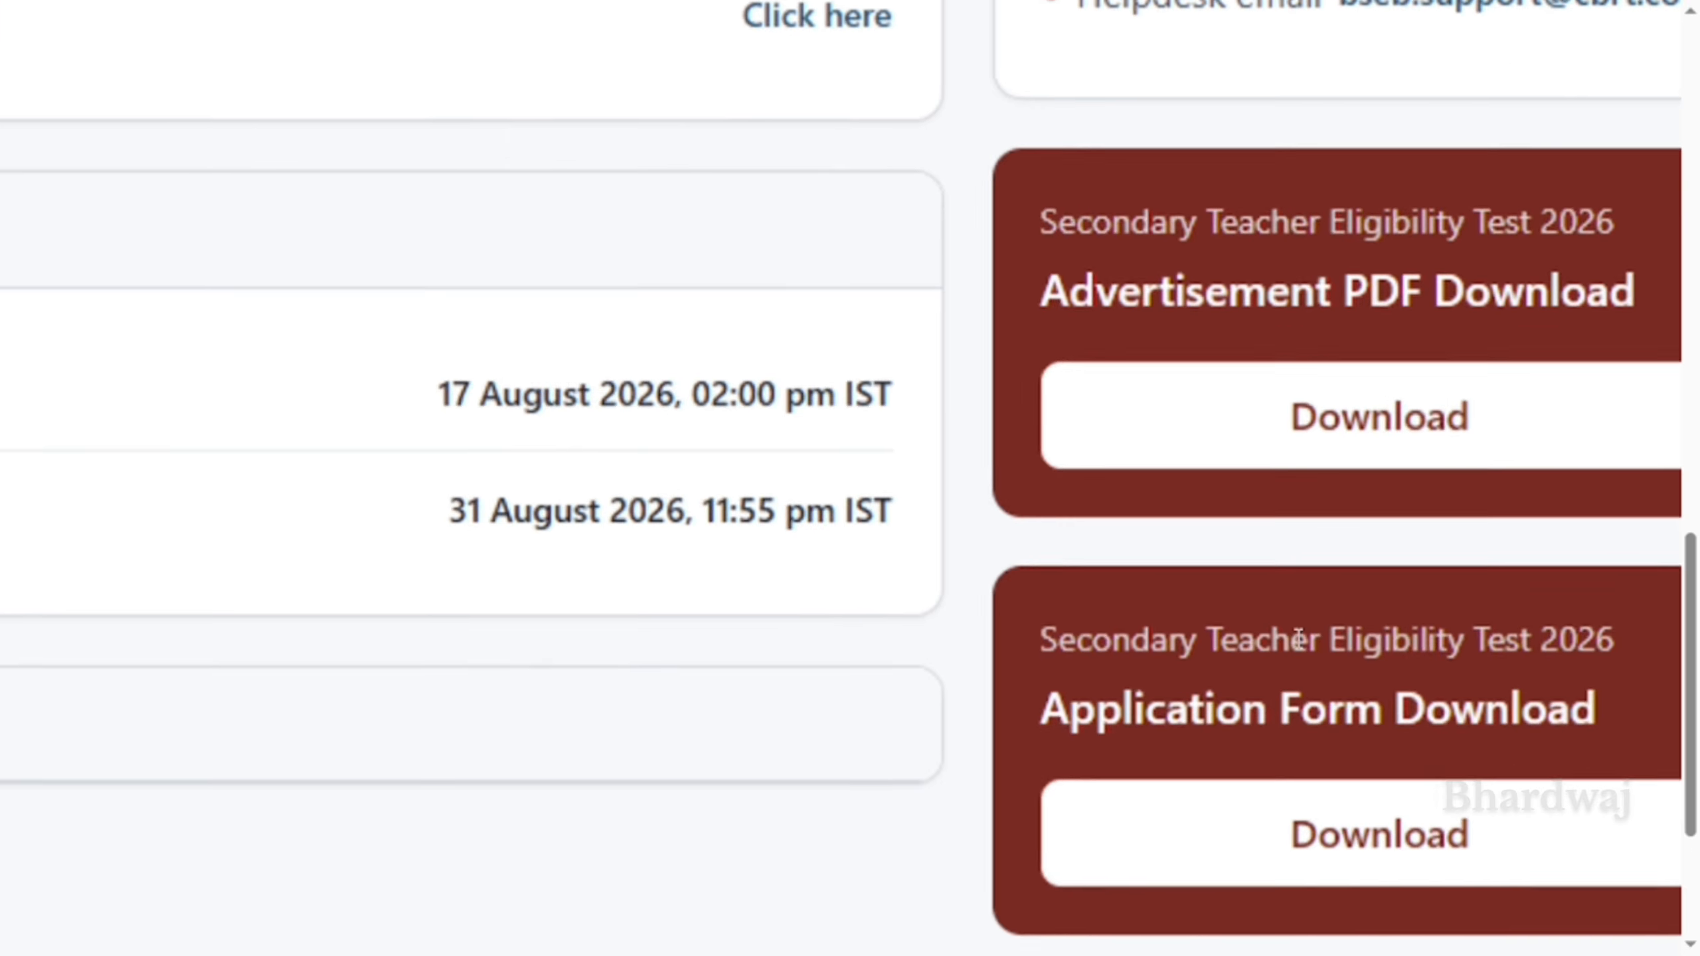
scroll(1299, 639, "down", 5)
scroll(508, 410, "up", 2)
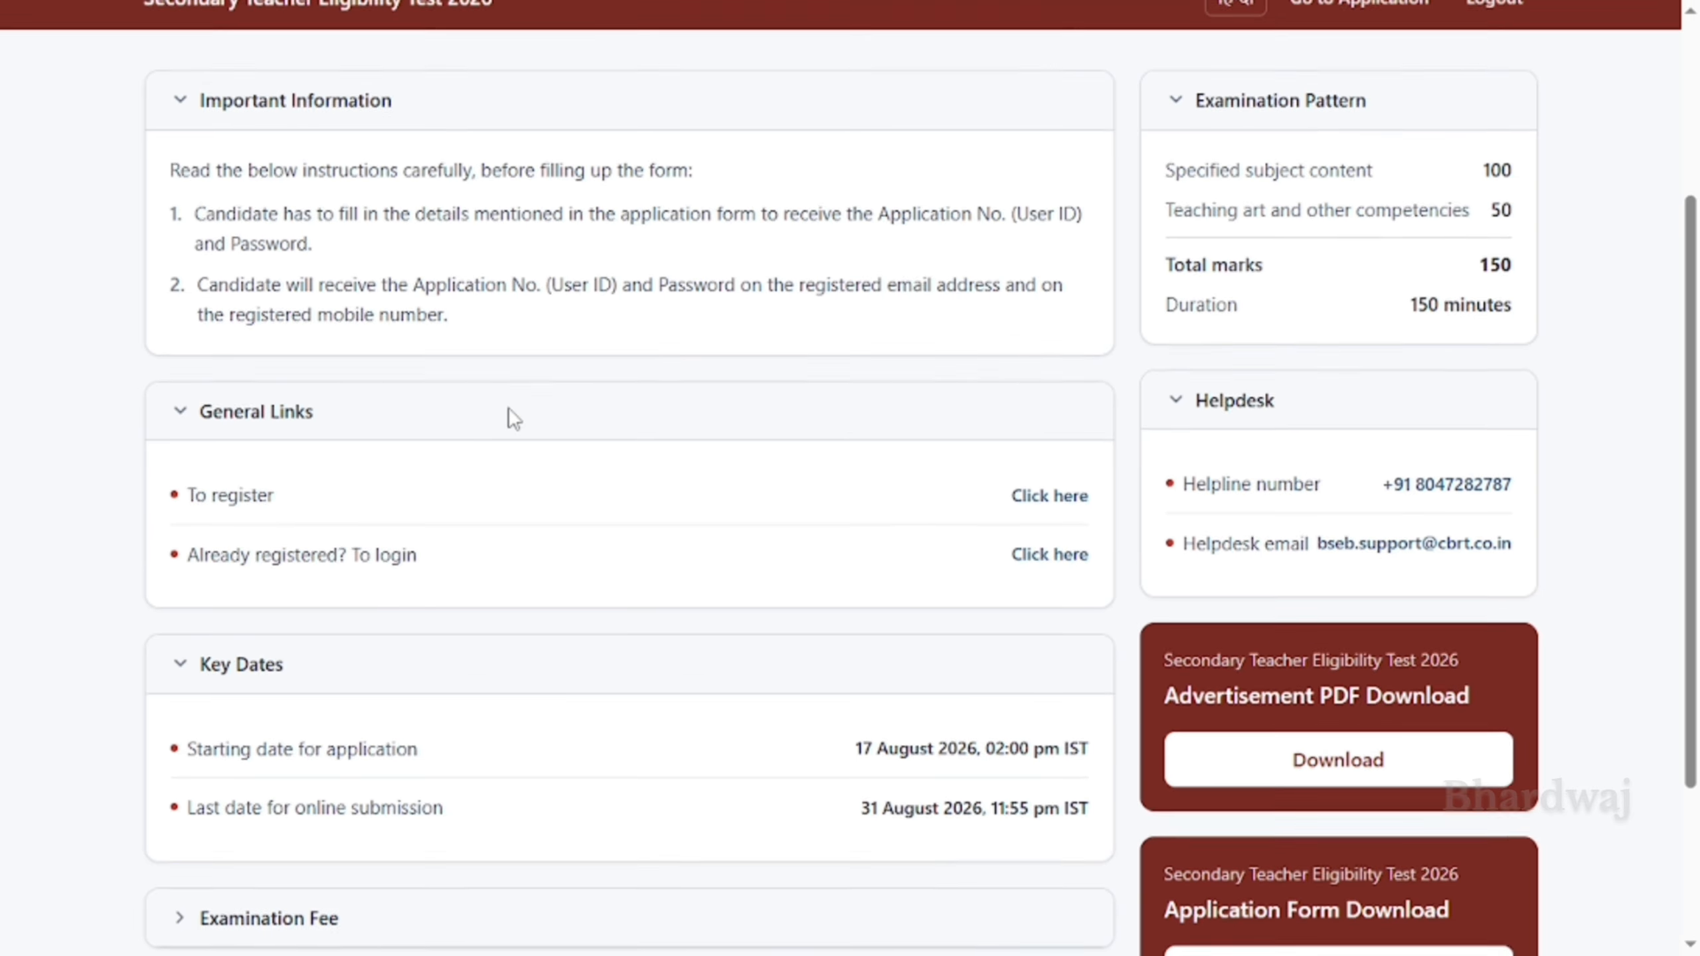
scroll(509, 410, "down", 1)
scroll(509, 410, "up", 2)
scroll(509, 410, "down", 2)
scroll(507, 409, "down", 1)
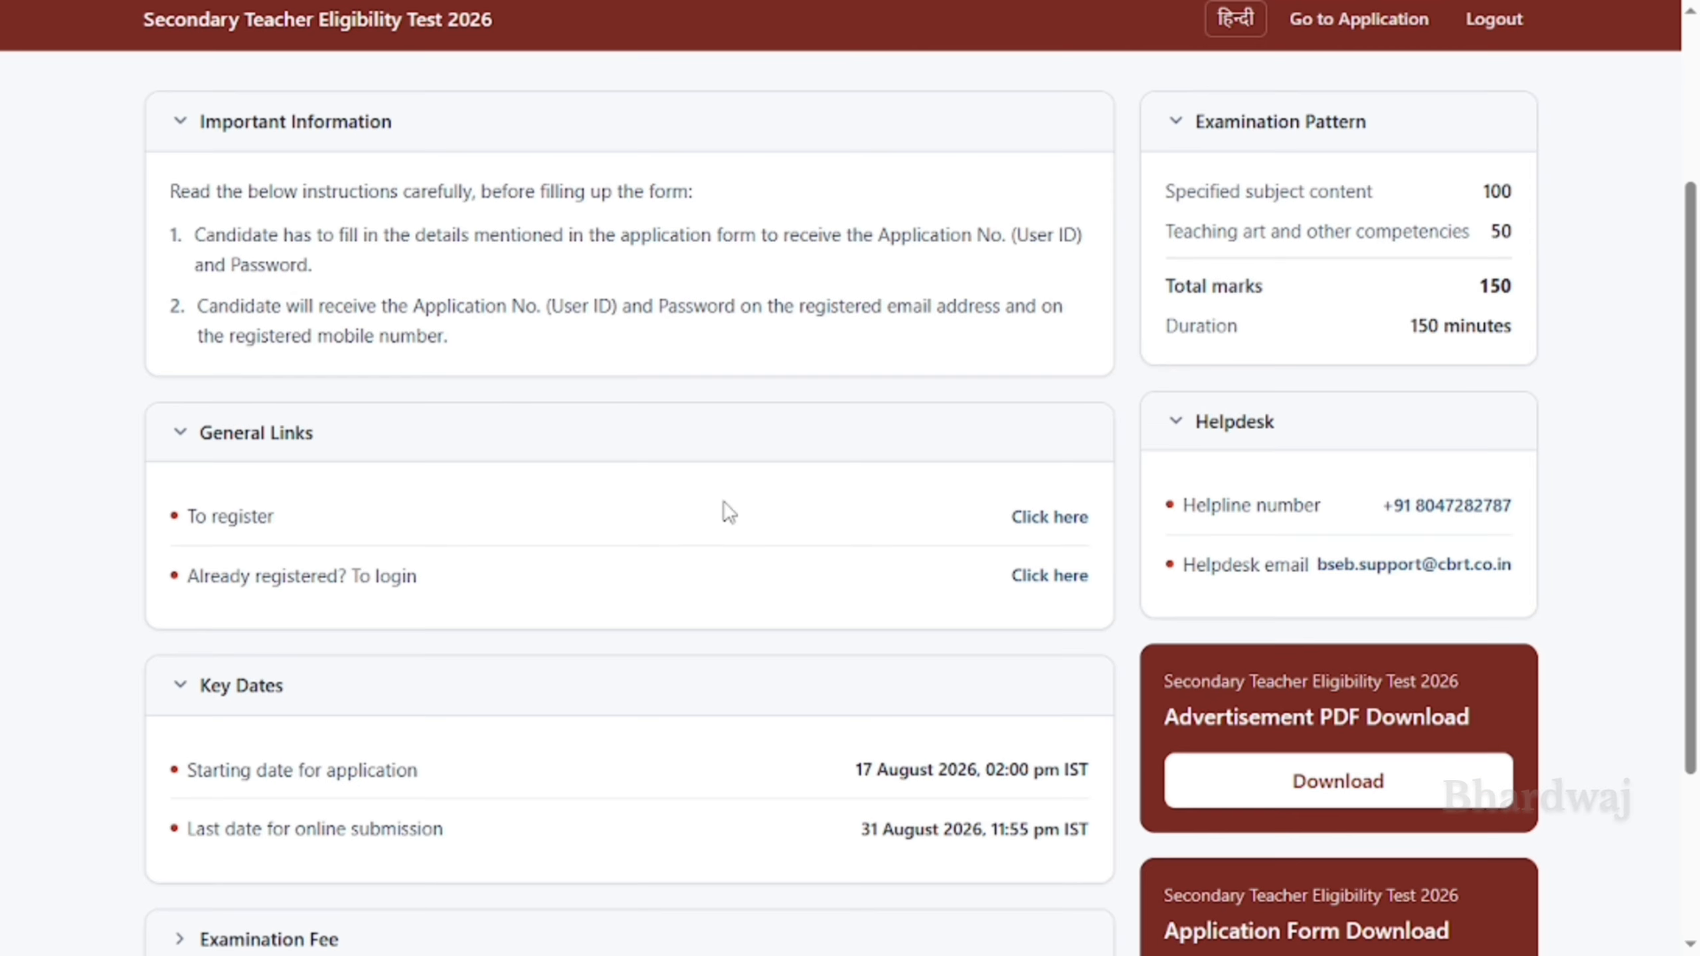
left_click(1051, 530)
Examine the registration form's personal details and highlight the salutations in the note about entering the candidate's name
scroll(480, 693, "down", 2)
scroll(481, 694, "up", 5)
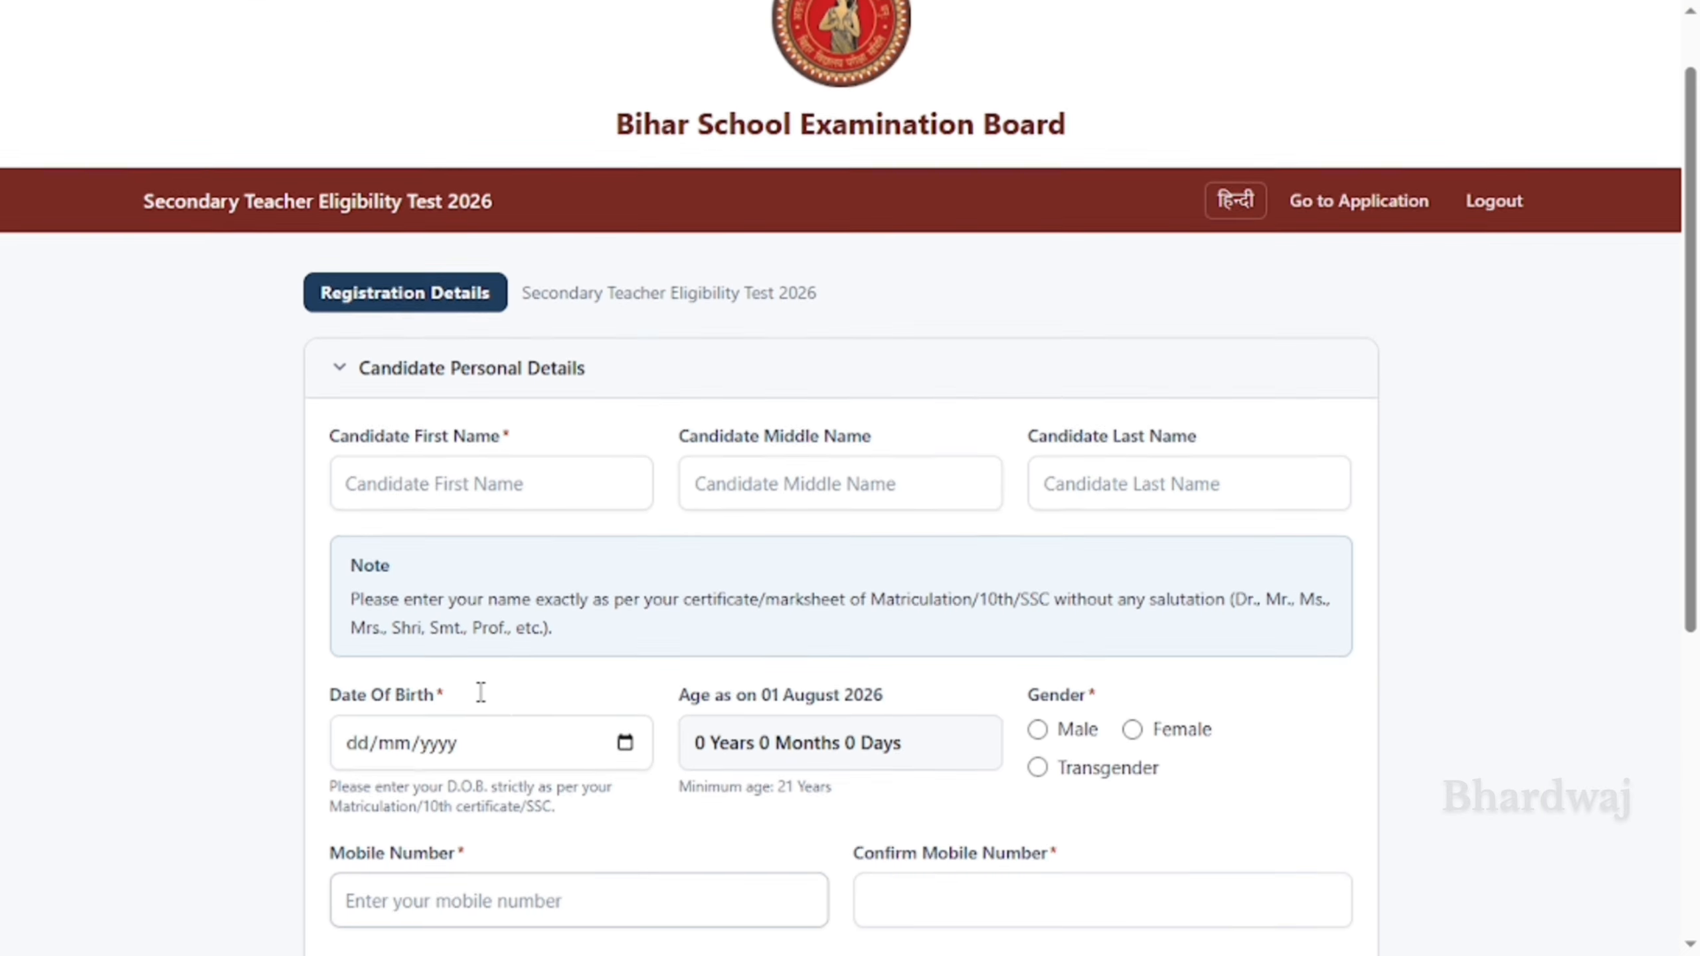
scroll(481, 693, "down", 1)
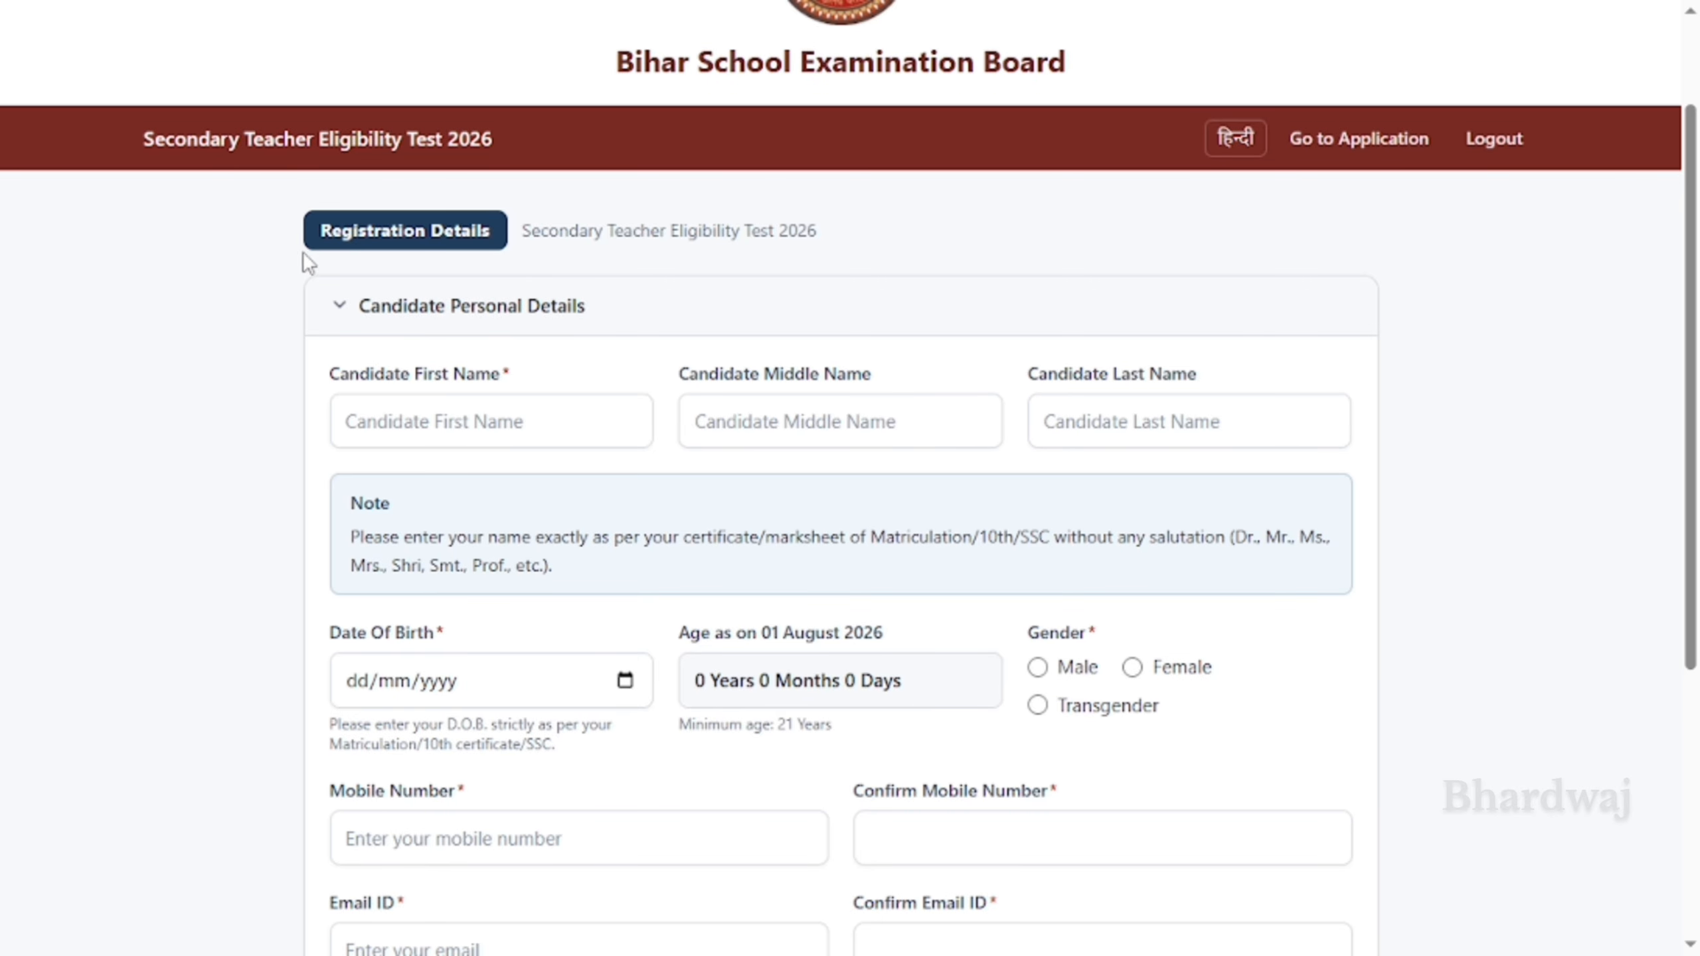
scroll(733, 512, "down", 4)
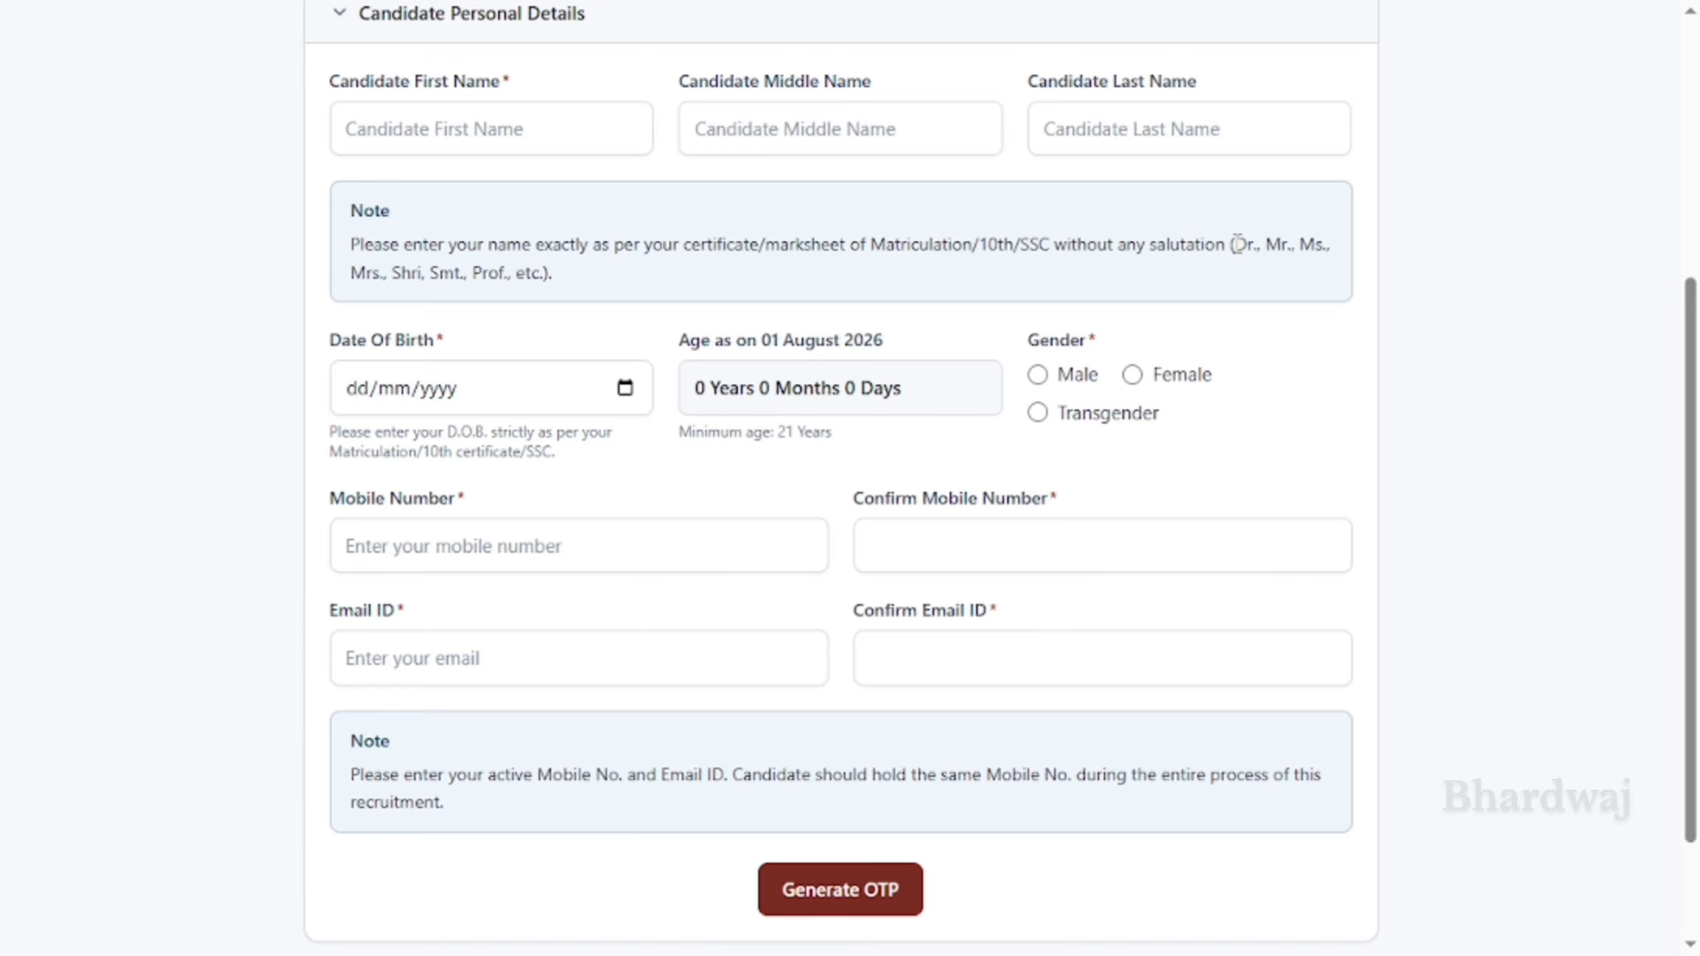
left_click_drag(1237, 244, 588, 283)
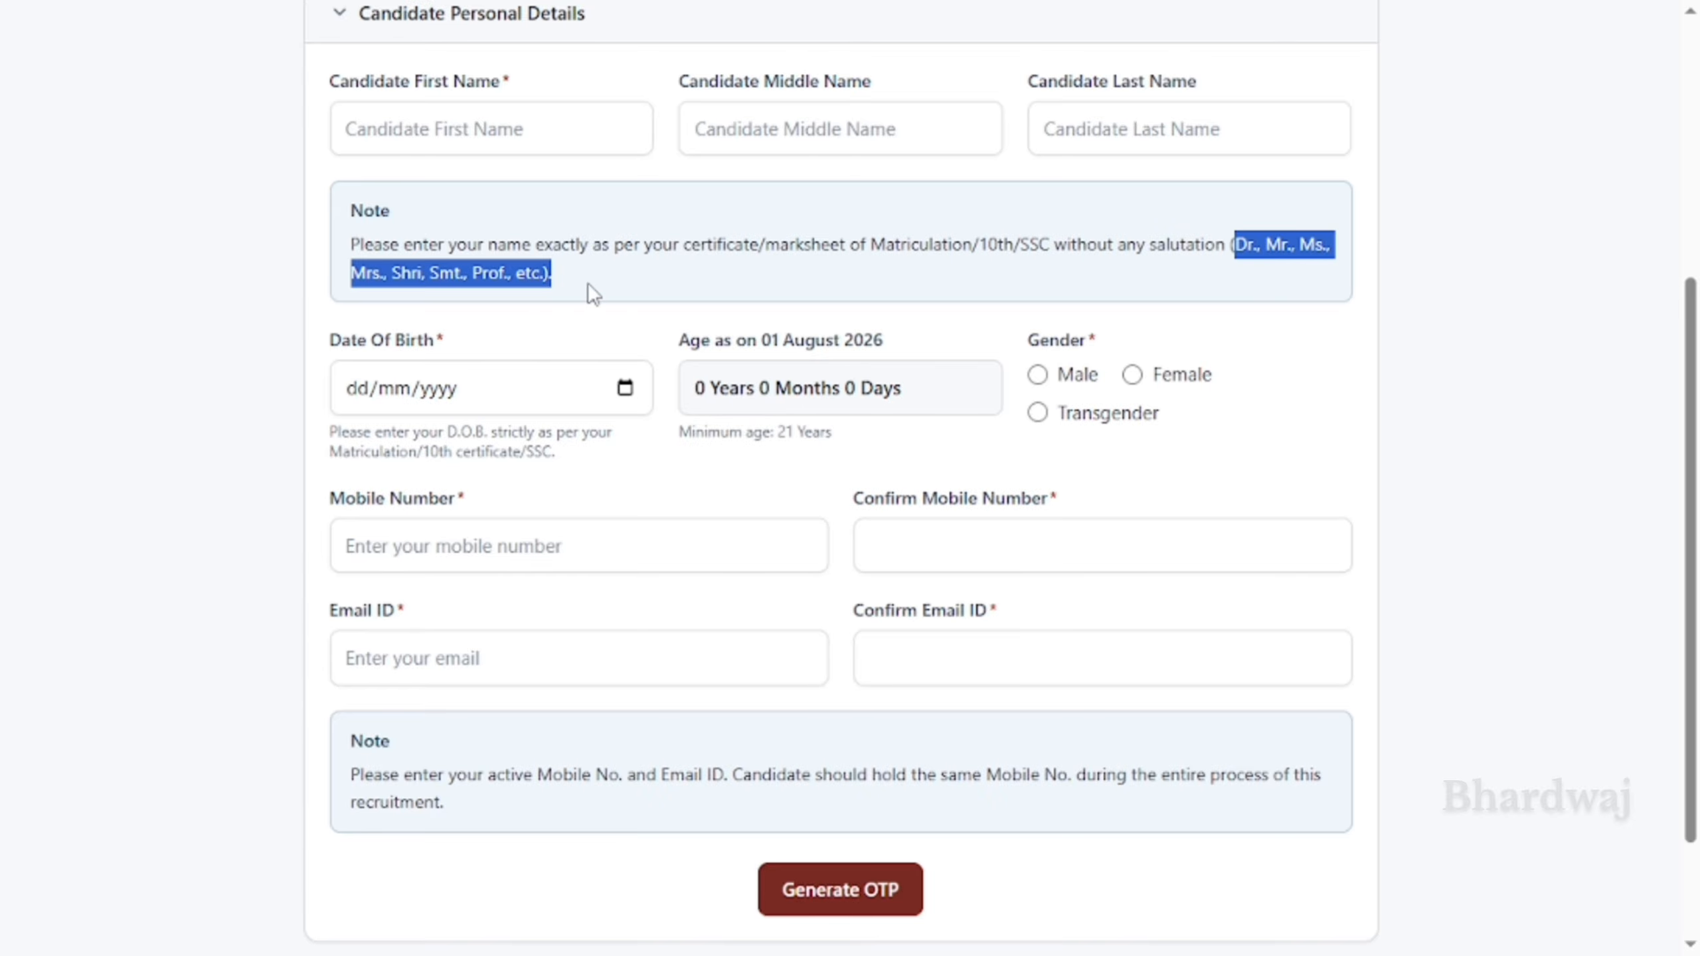
left_click(587, 282)
scroll(587, 282, "up", 3)
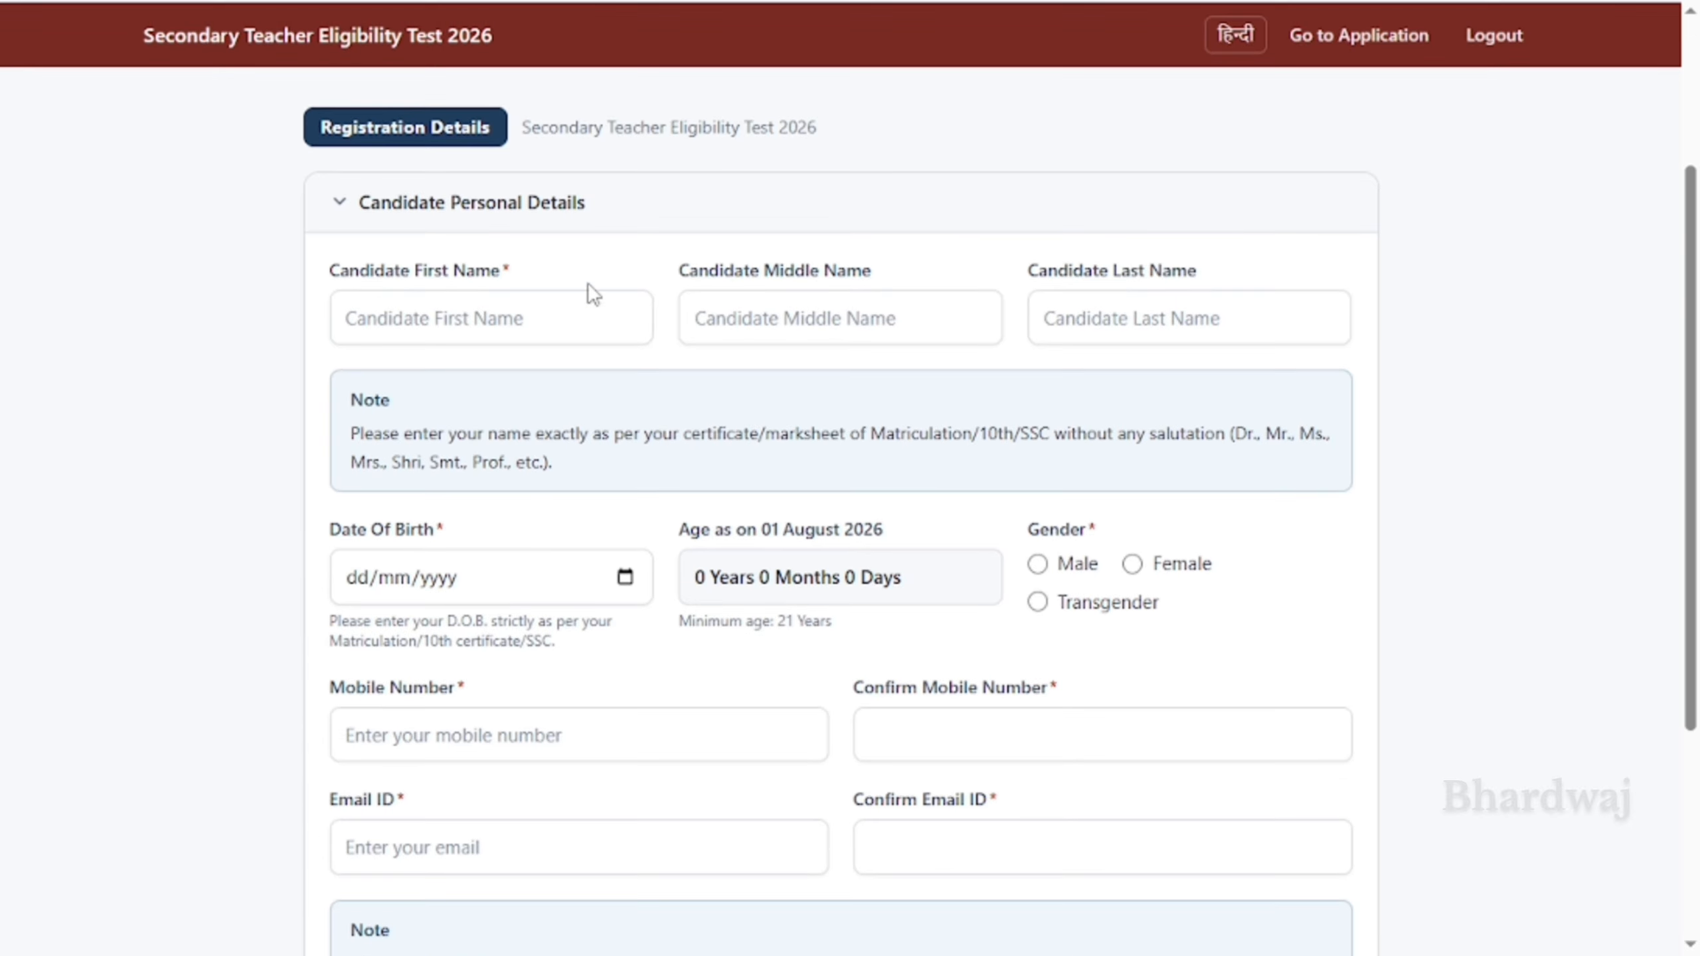
Check the name fields and the remaining registration fields down to the OTP generation option
left_click(376, 320)
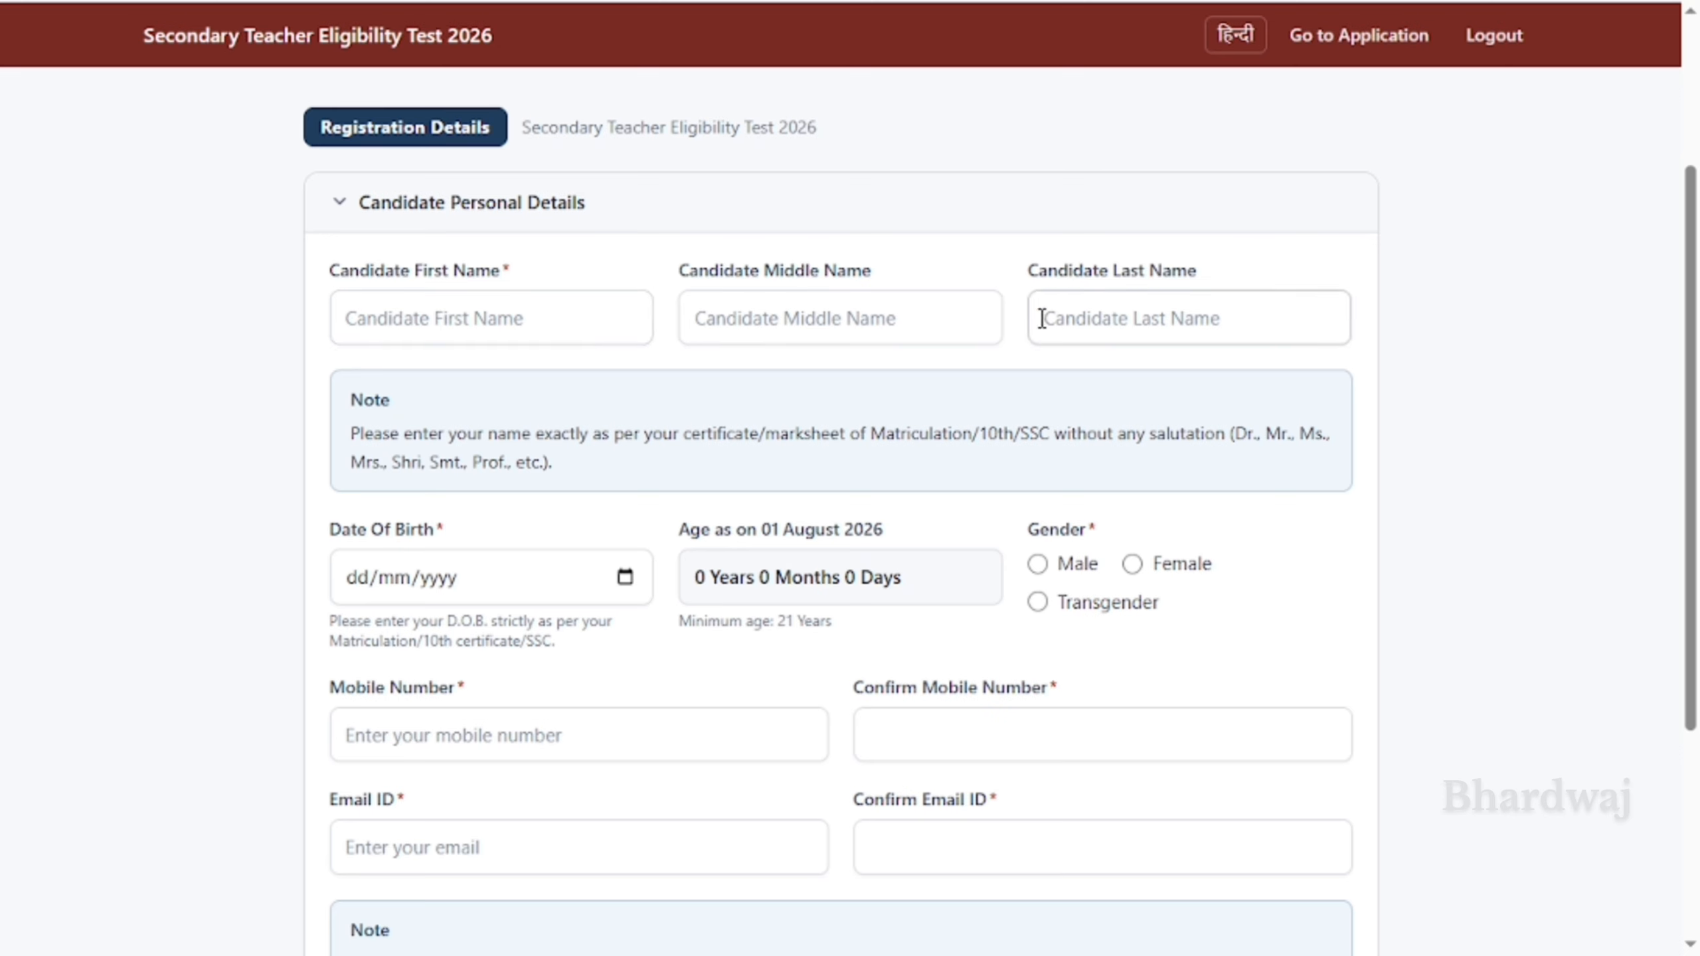
scroll(671, 695, "down", 4)
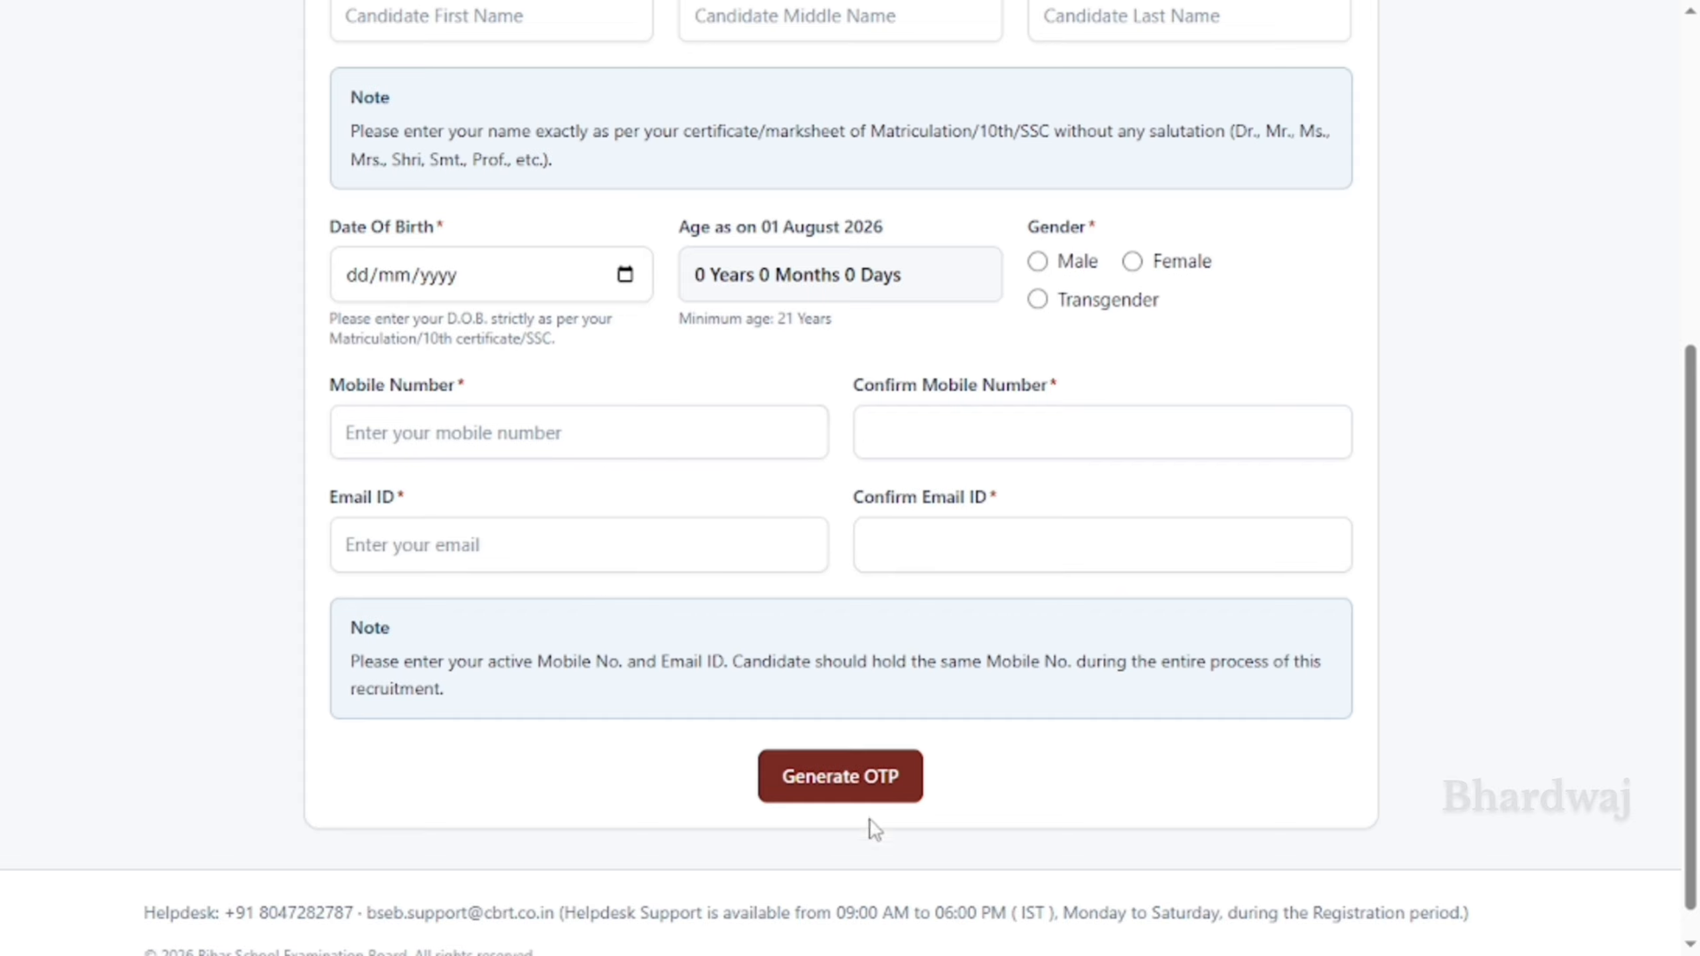
scroll(954, 615, "up", 8)
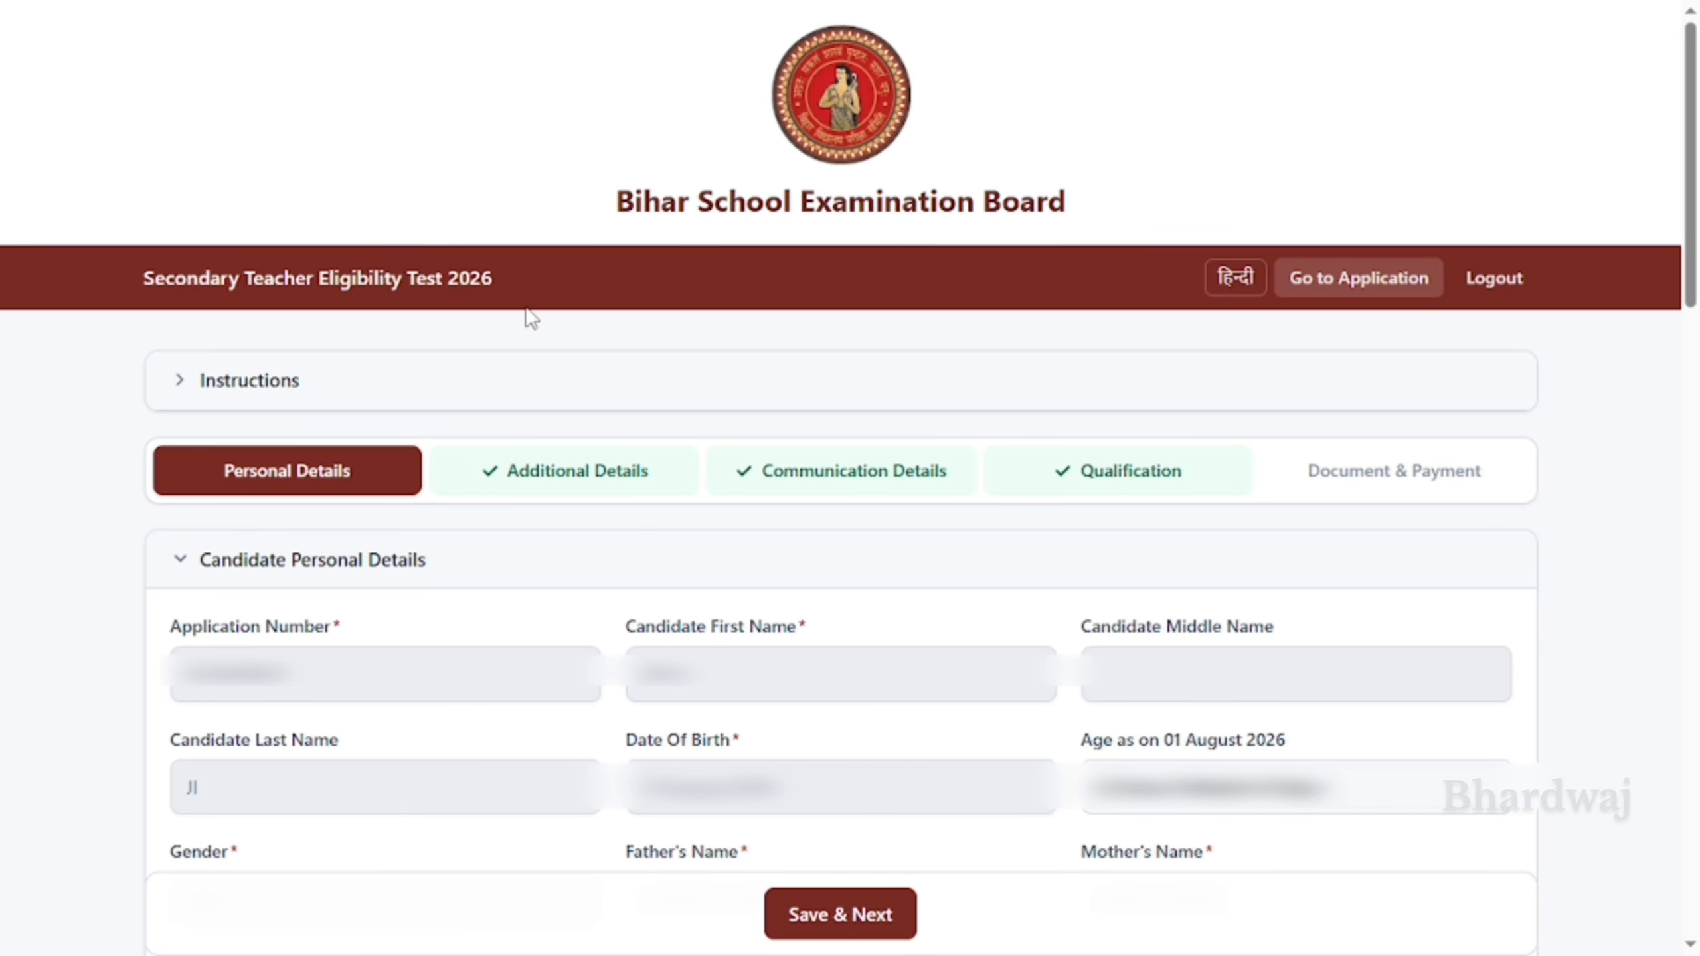
Expand the application form's instructions, read them and collapse the section again
left_click(182, 384)
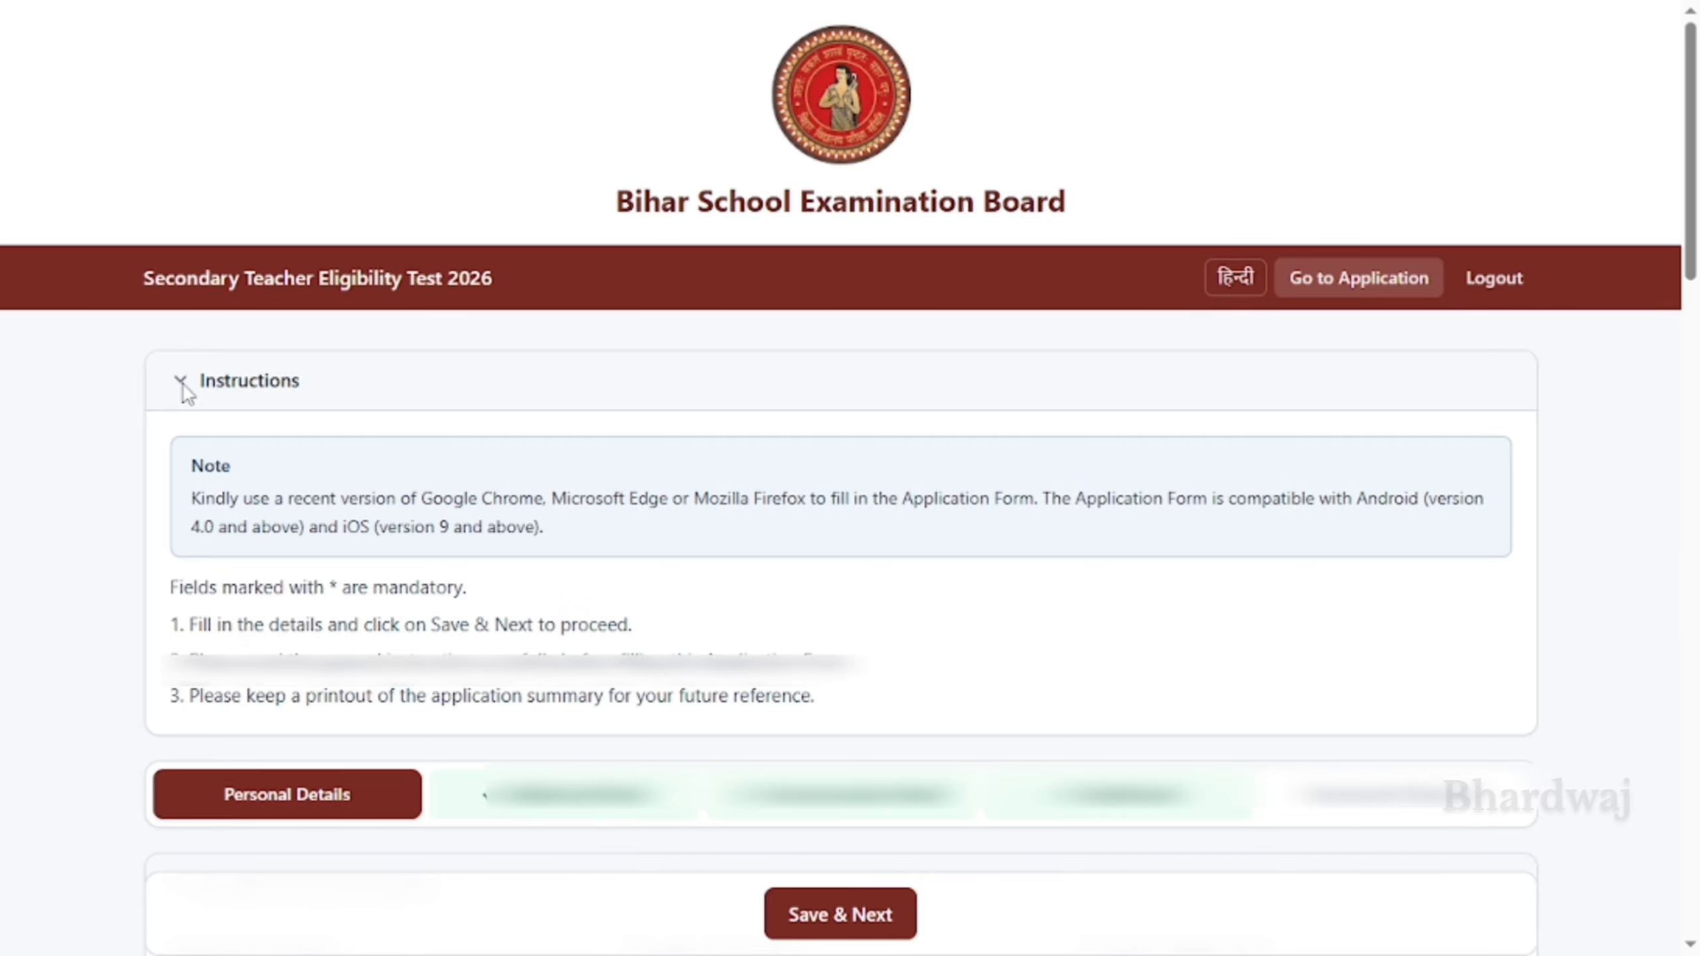
left_click(183, 386)
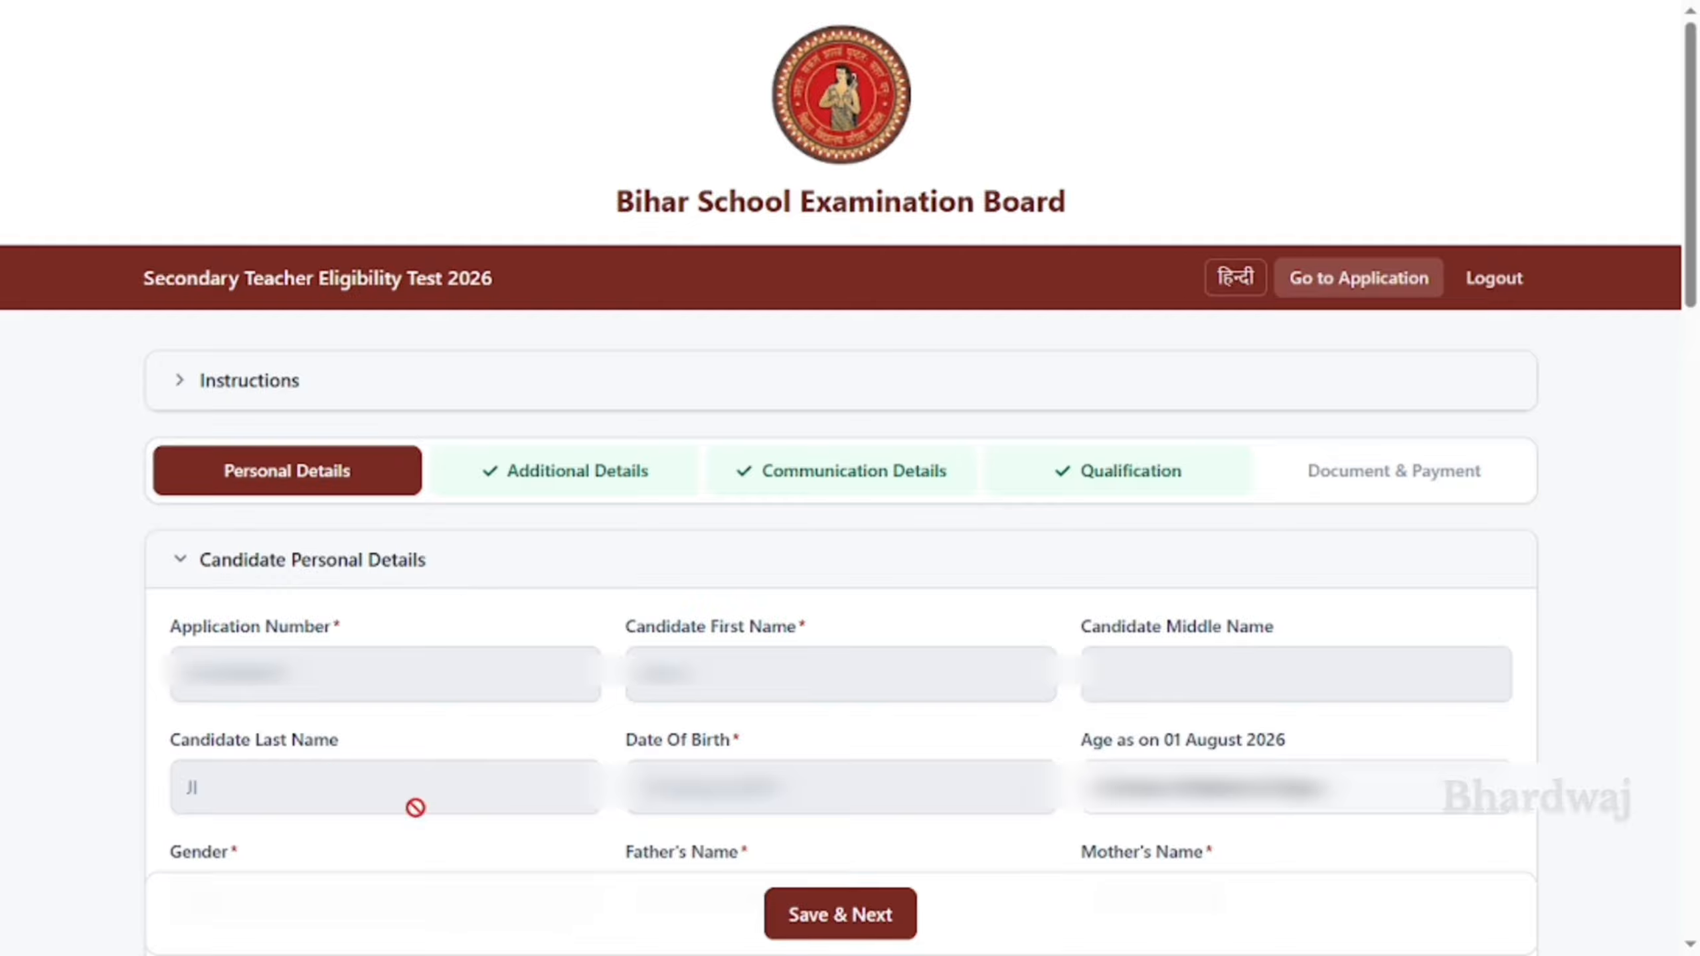
Look through the options for the candidate's district code and name without changing the selection
scroll(828, 509, "down", 6)
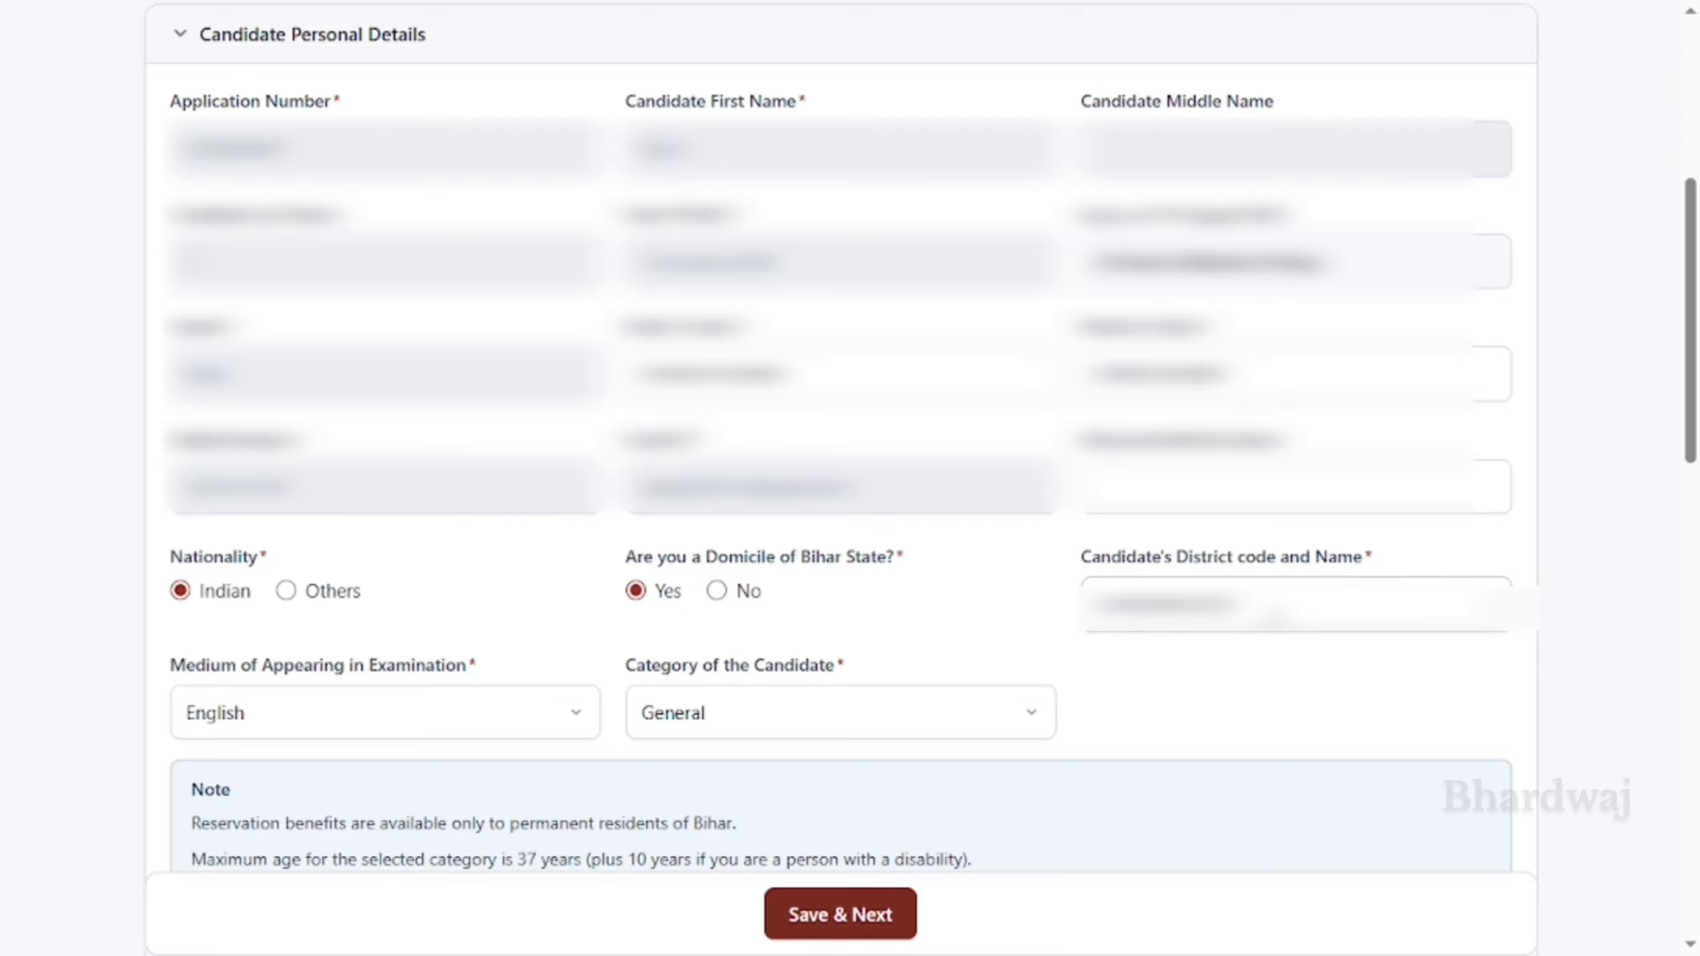
left_click(1478, 633)
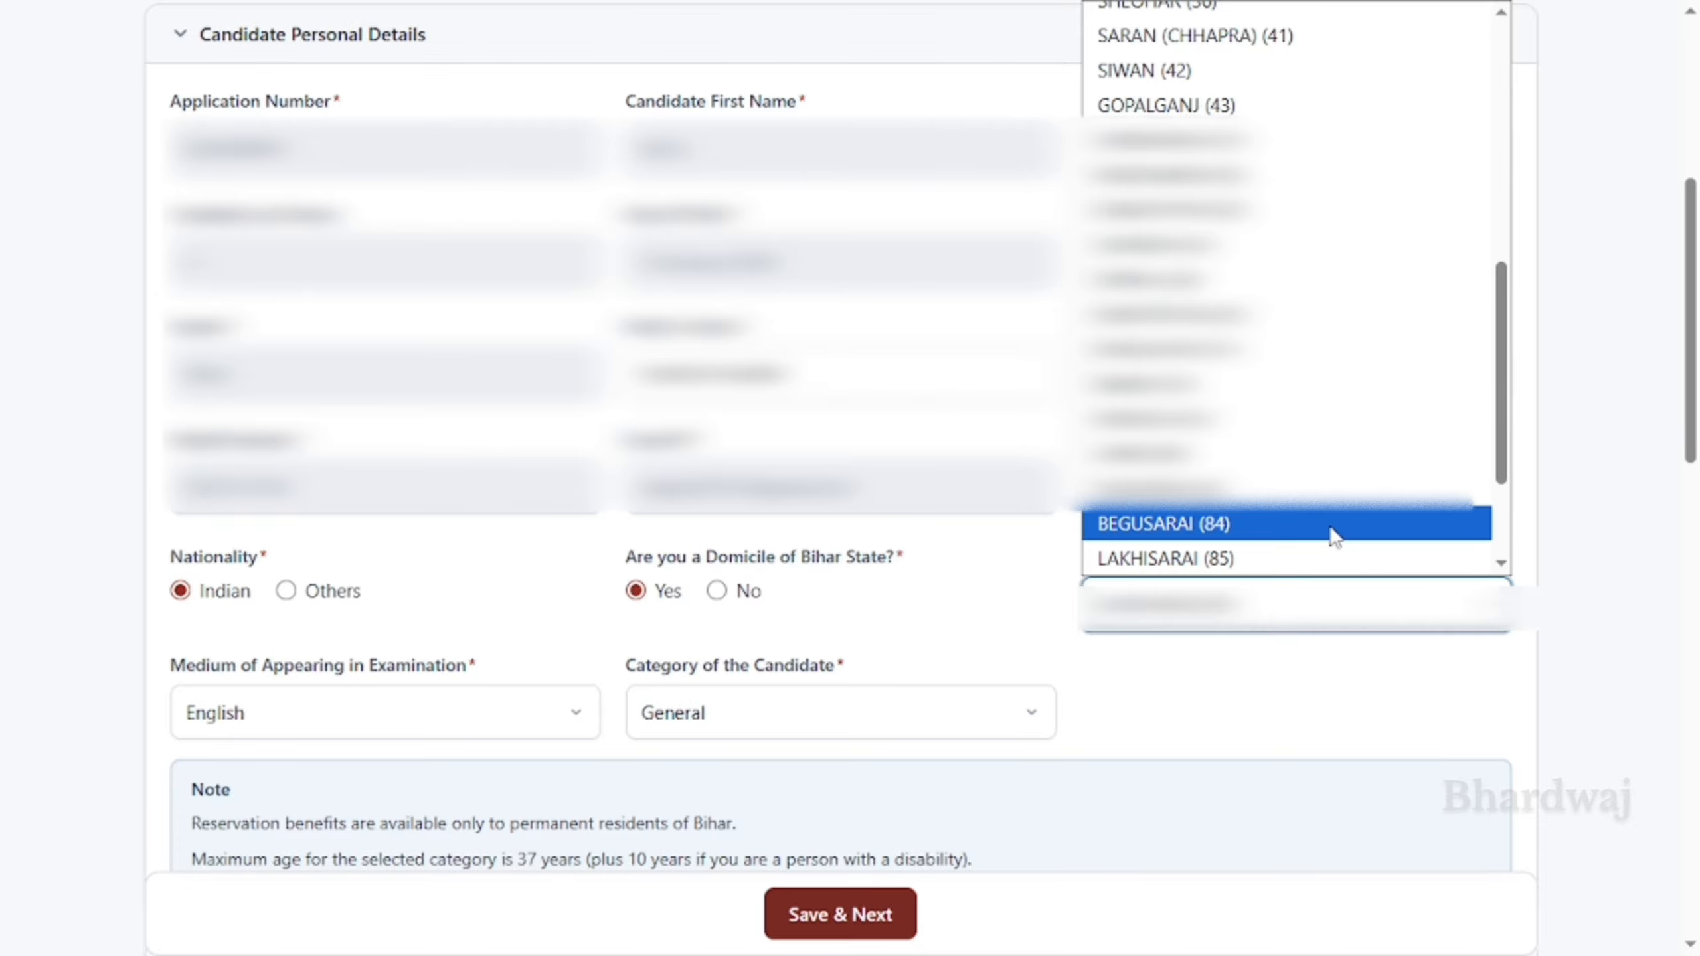
left_click(930, 600)
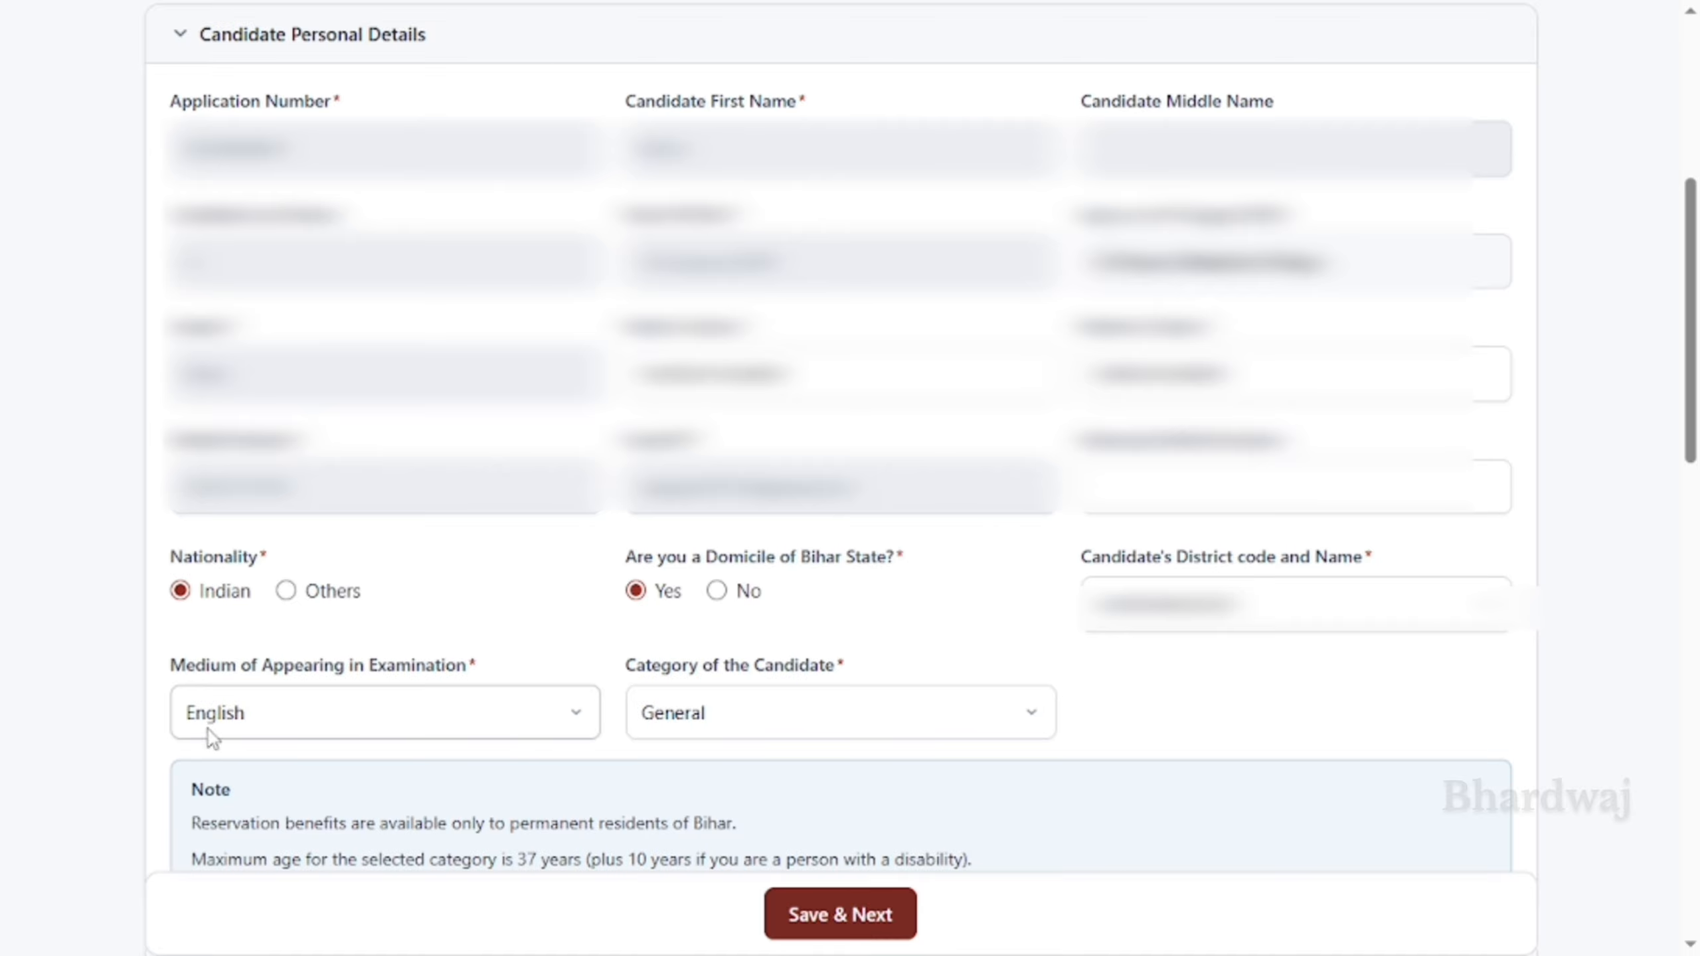
Select English as the medium of appearing in the examination and check the candidate category options, keeping General
left_click(573, 723)
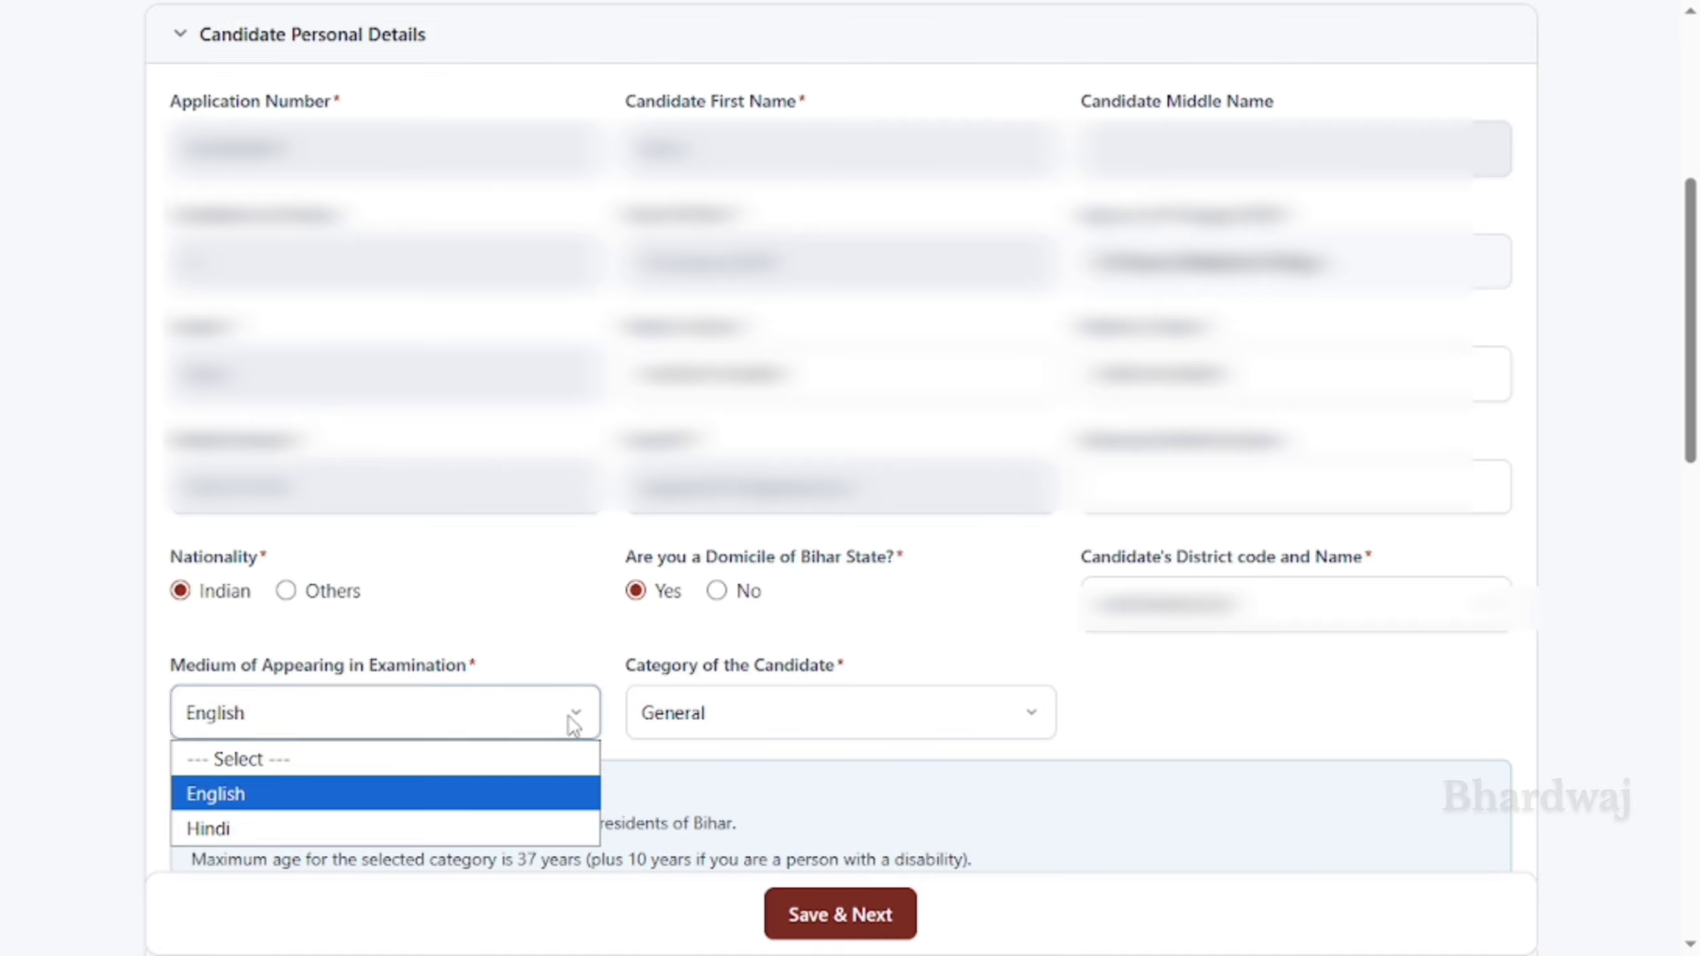
left_click(322, 806)
left_click(911, 721)
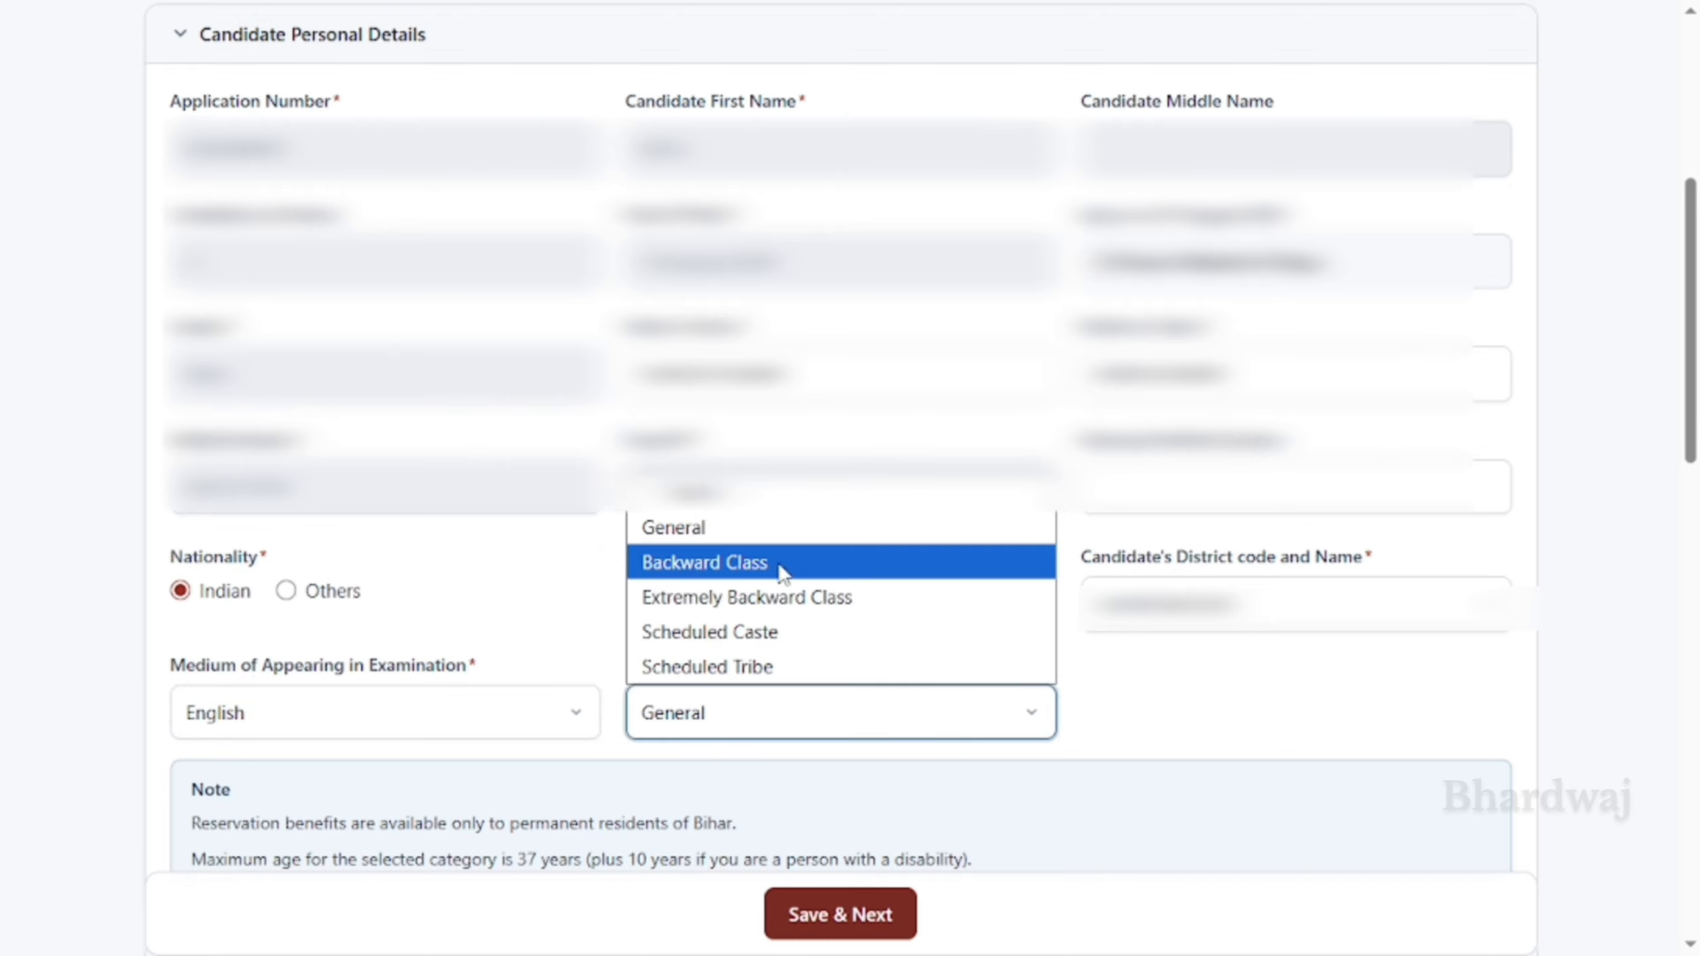
left_click(787, 711)
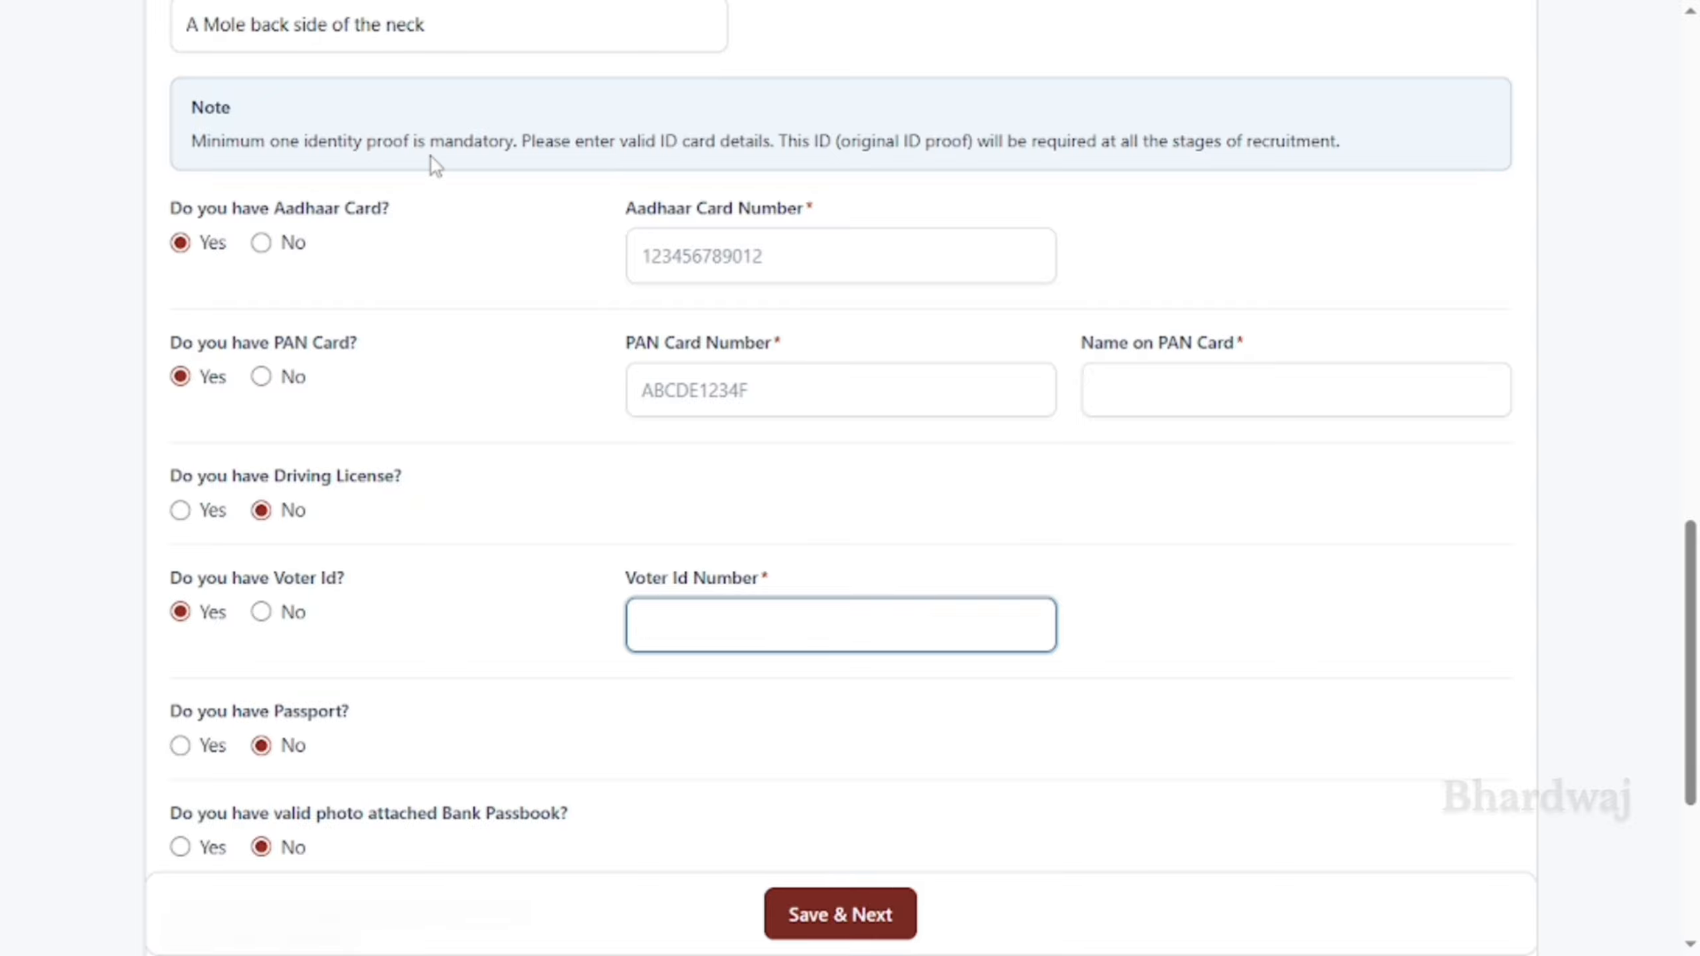
Review the identification mark and identity proof fields, and save the Personal Details to proceed to Additional Details
scroll(479, 138, "up", 5)
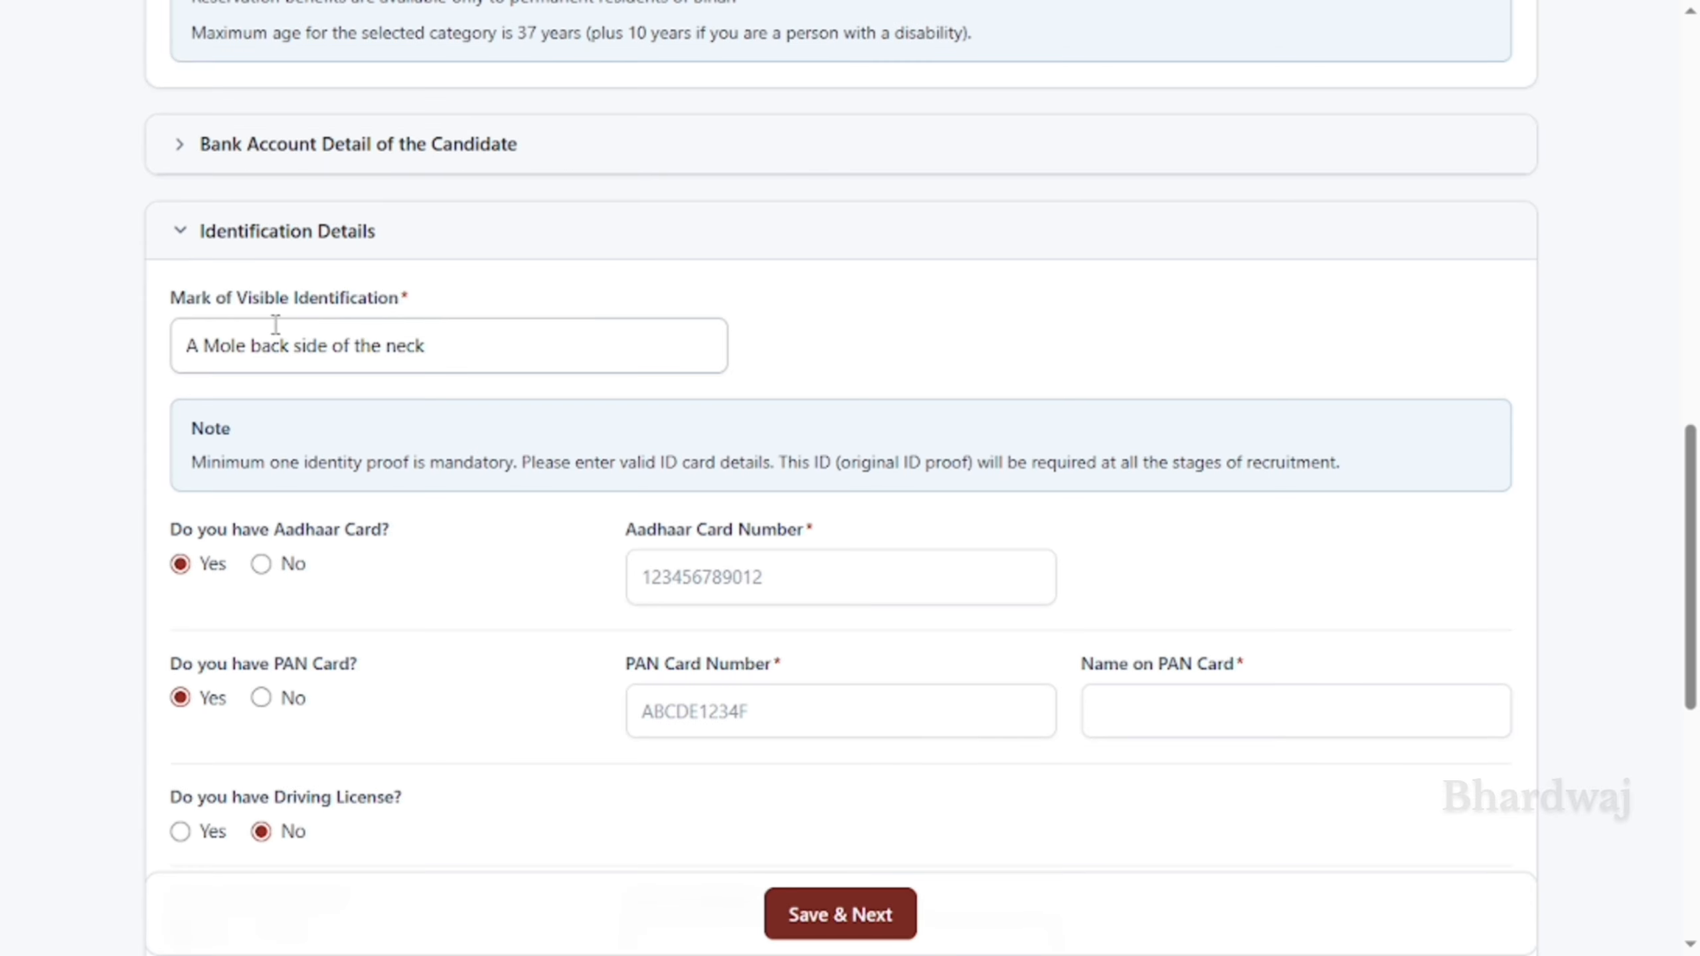
scroll(430, 320, "down", 2)
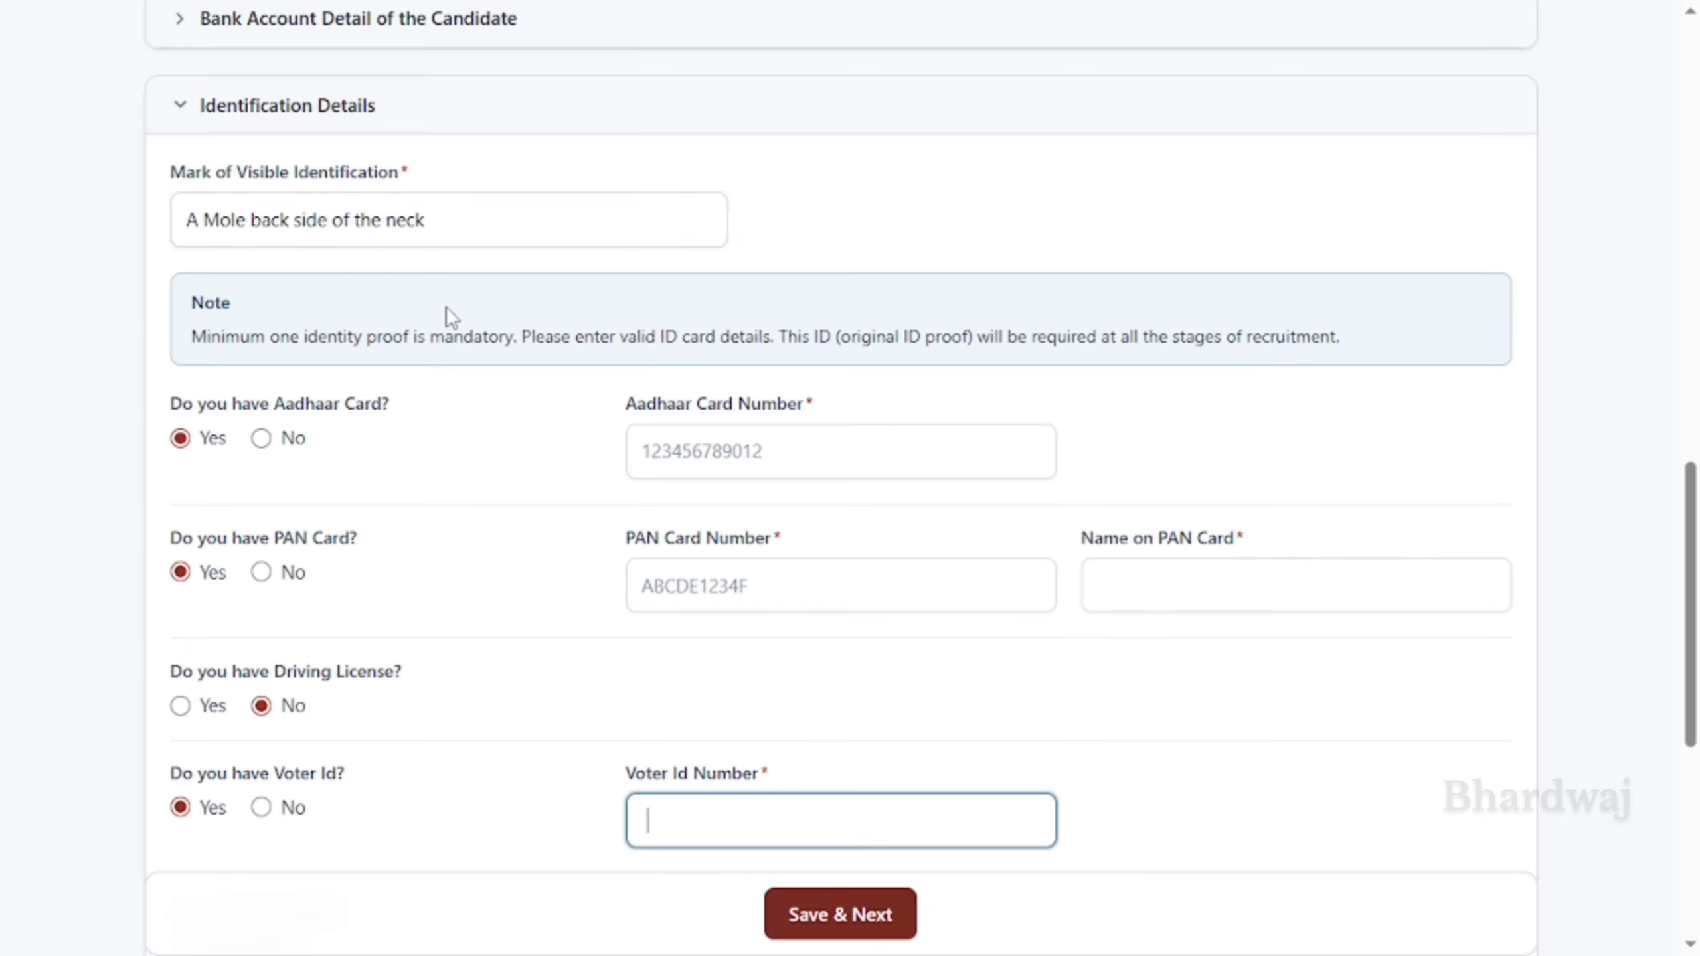
scroll(420, 376, "down", 2)
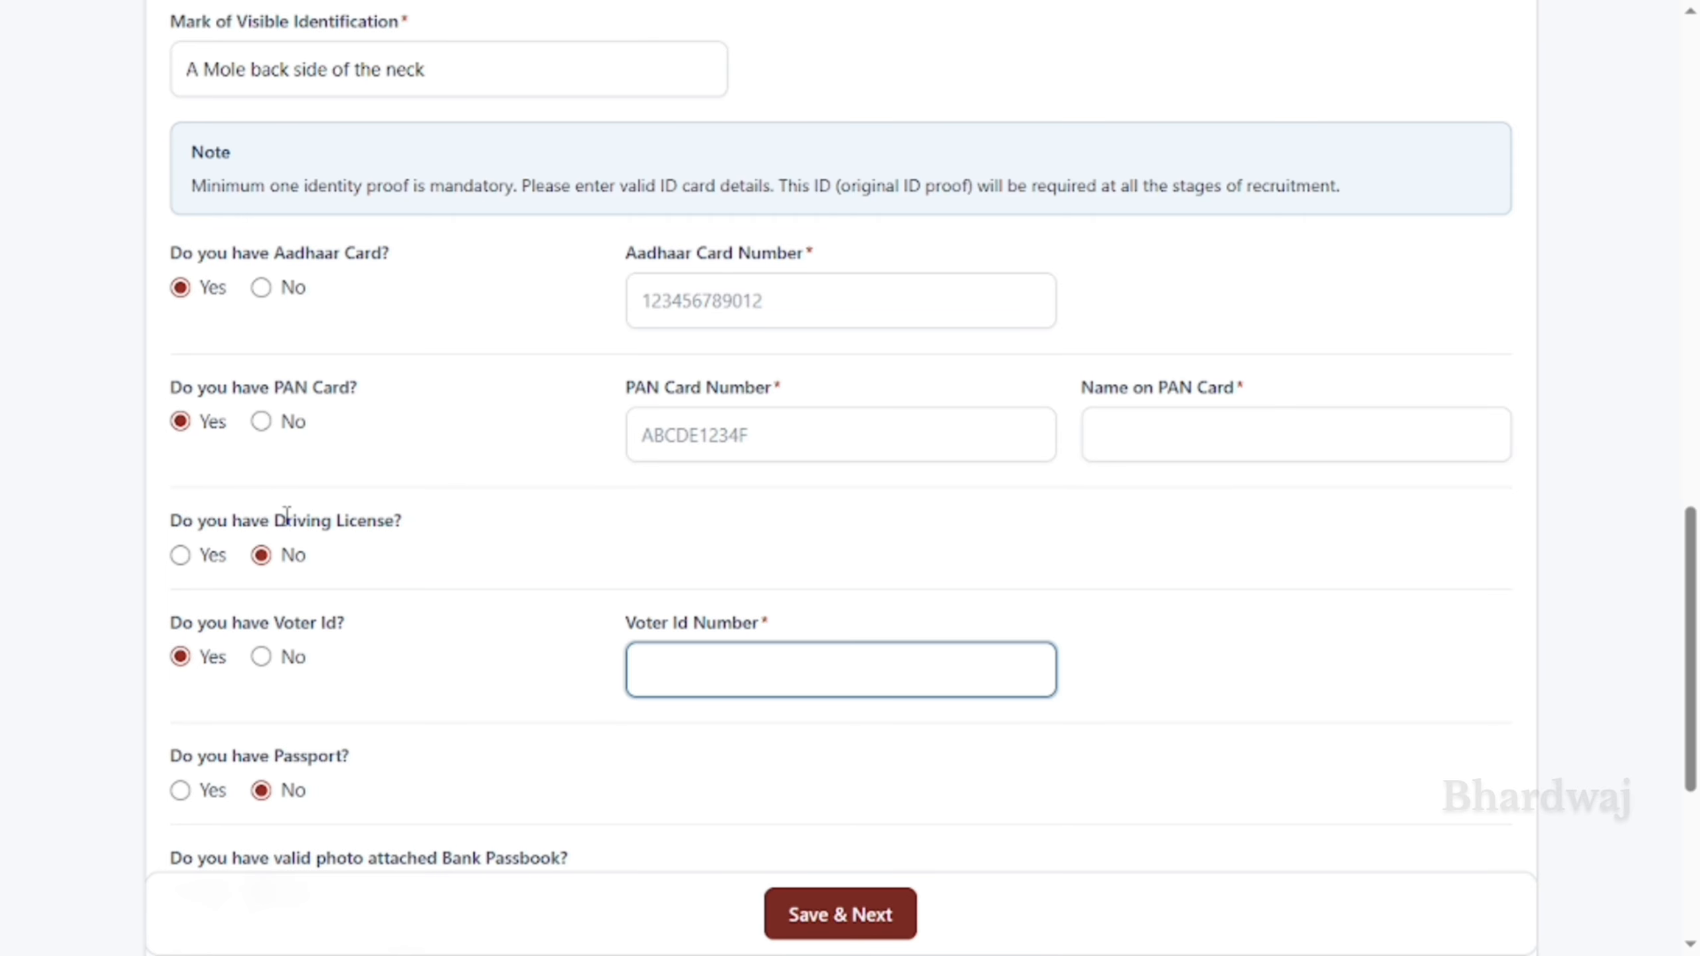
scroll(332, 616, "down", 2)
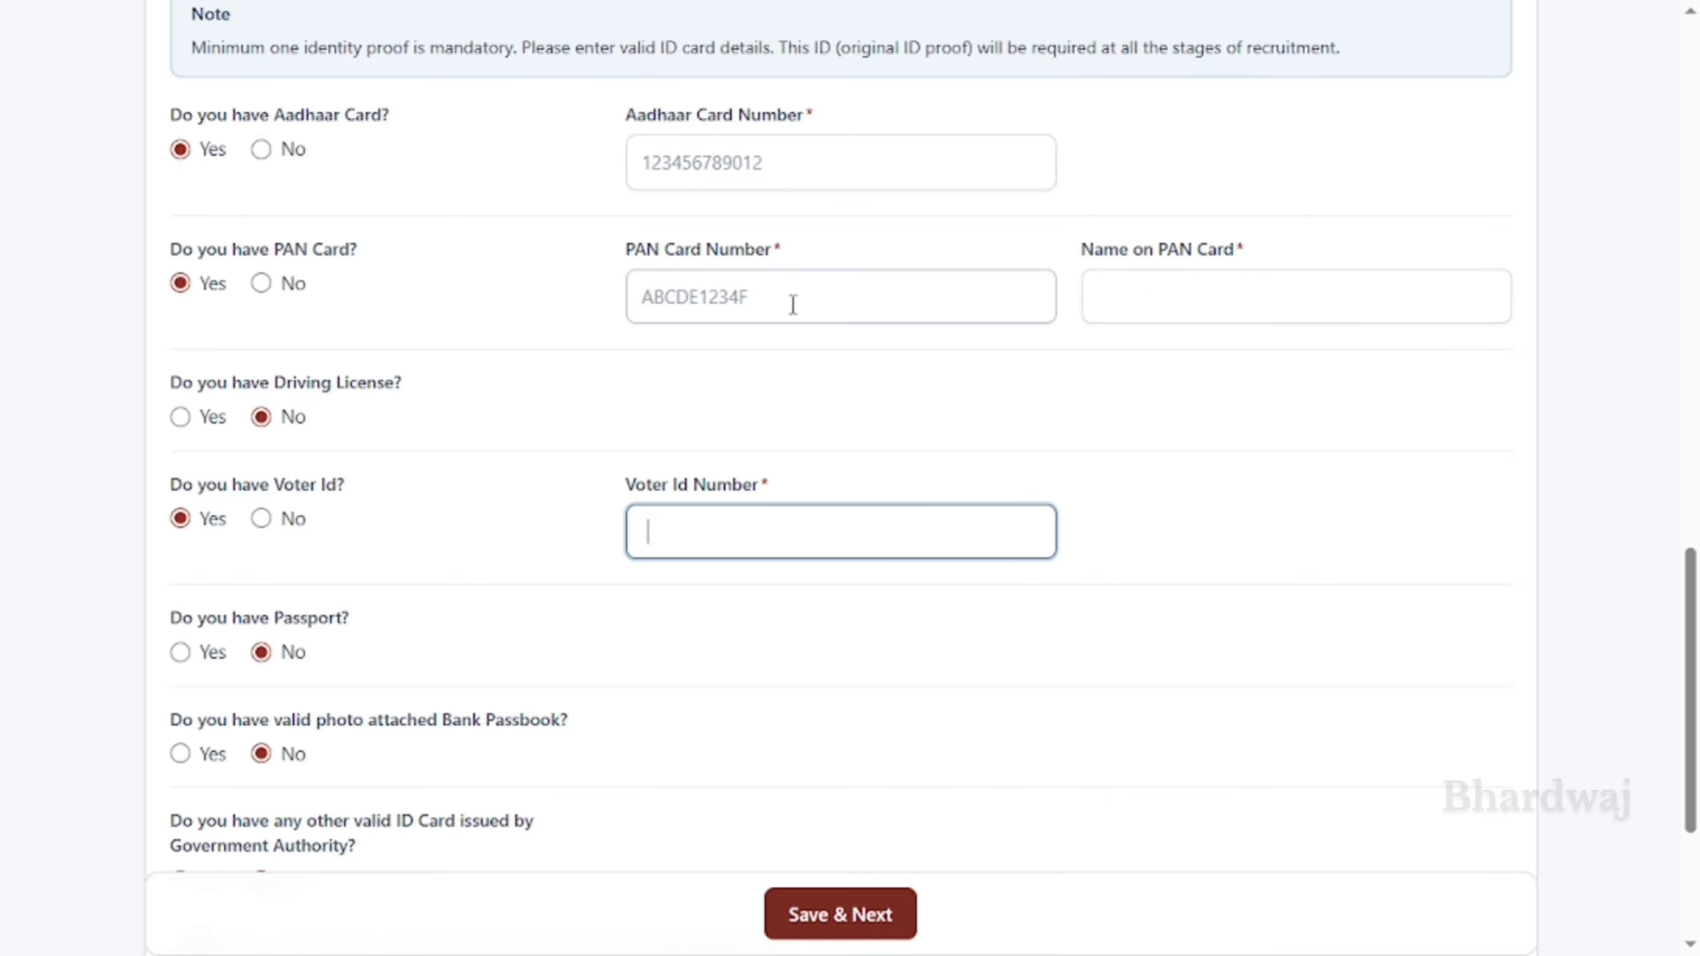
scroll(618, 653, "down", 5)
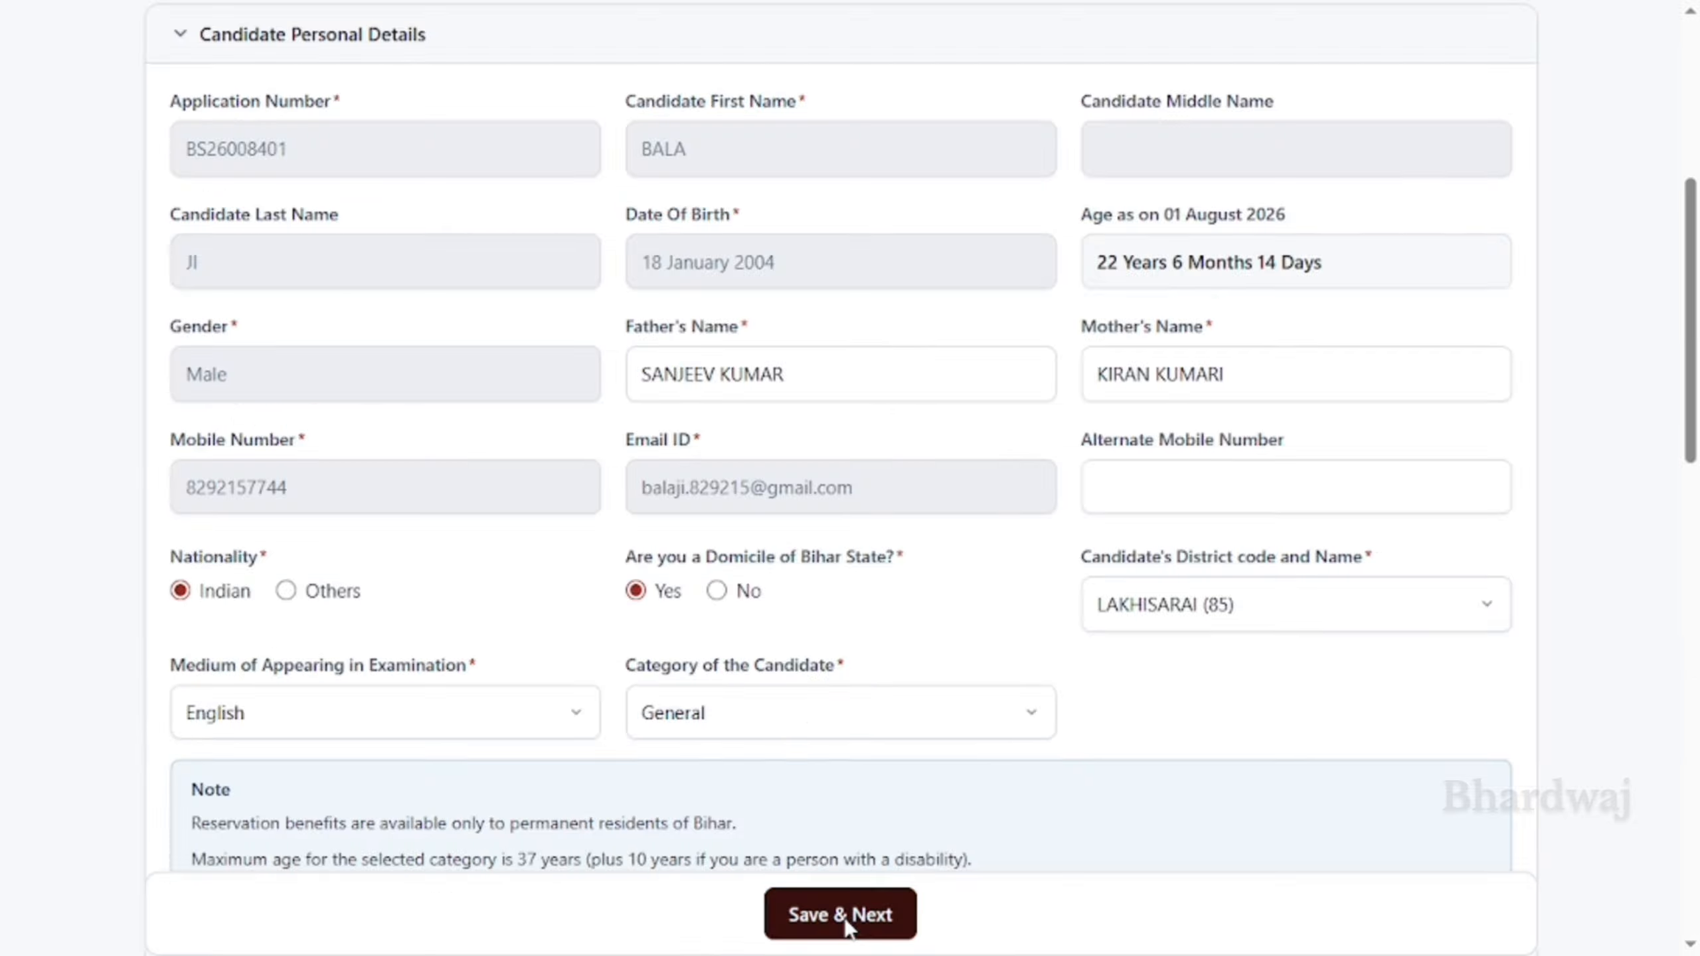
left_click(843, 923)
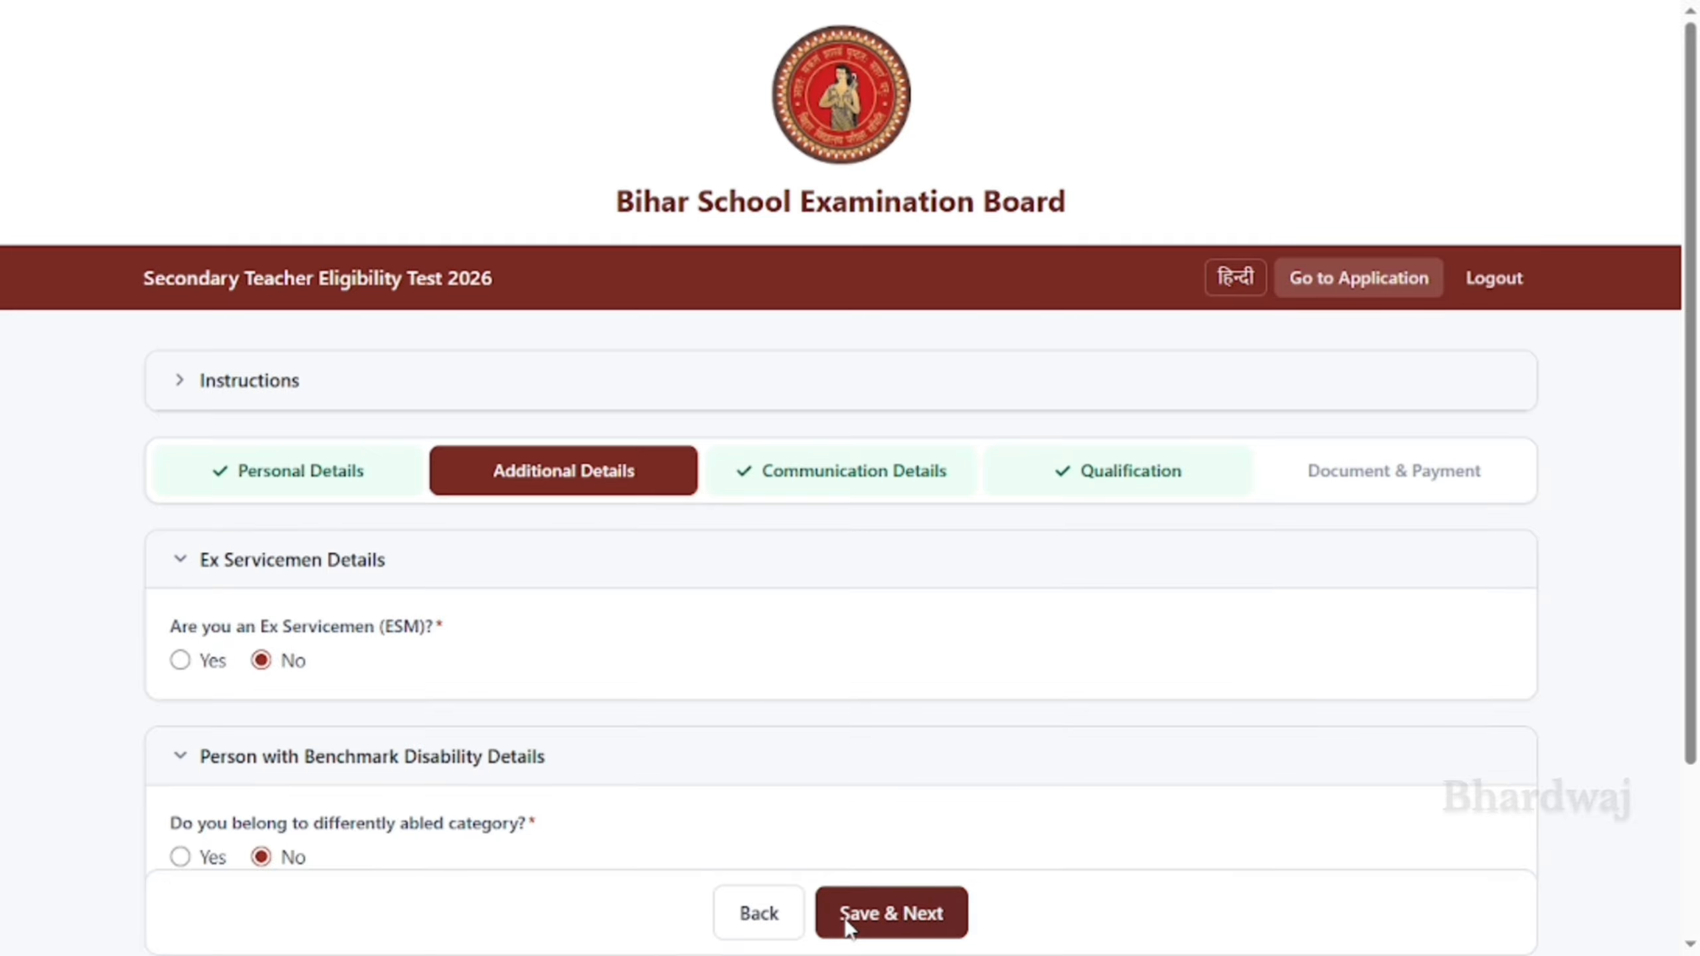
Check the ex-servicemen and disability answers, and save the Additional Details to proceed to Communication Details
scroll(700, 664, "down", 3)
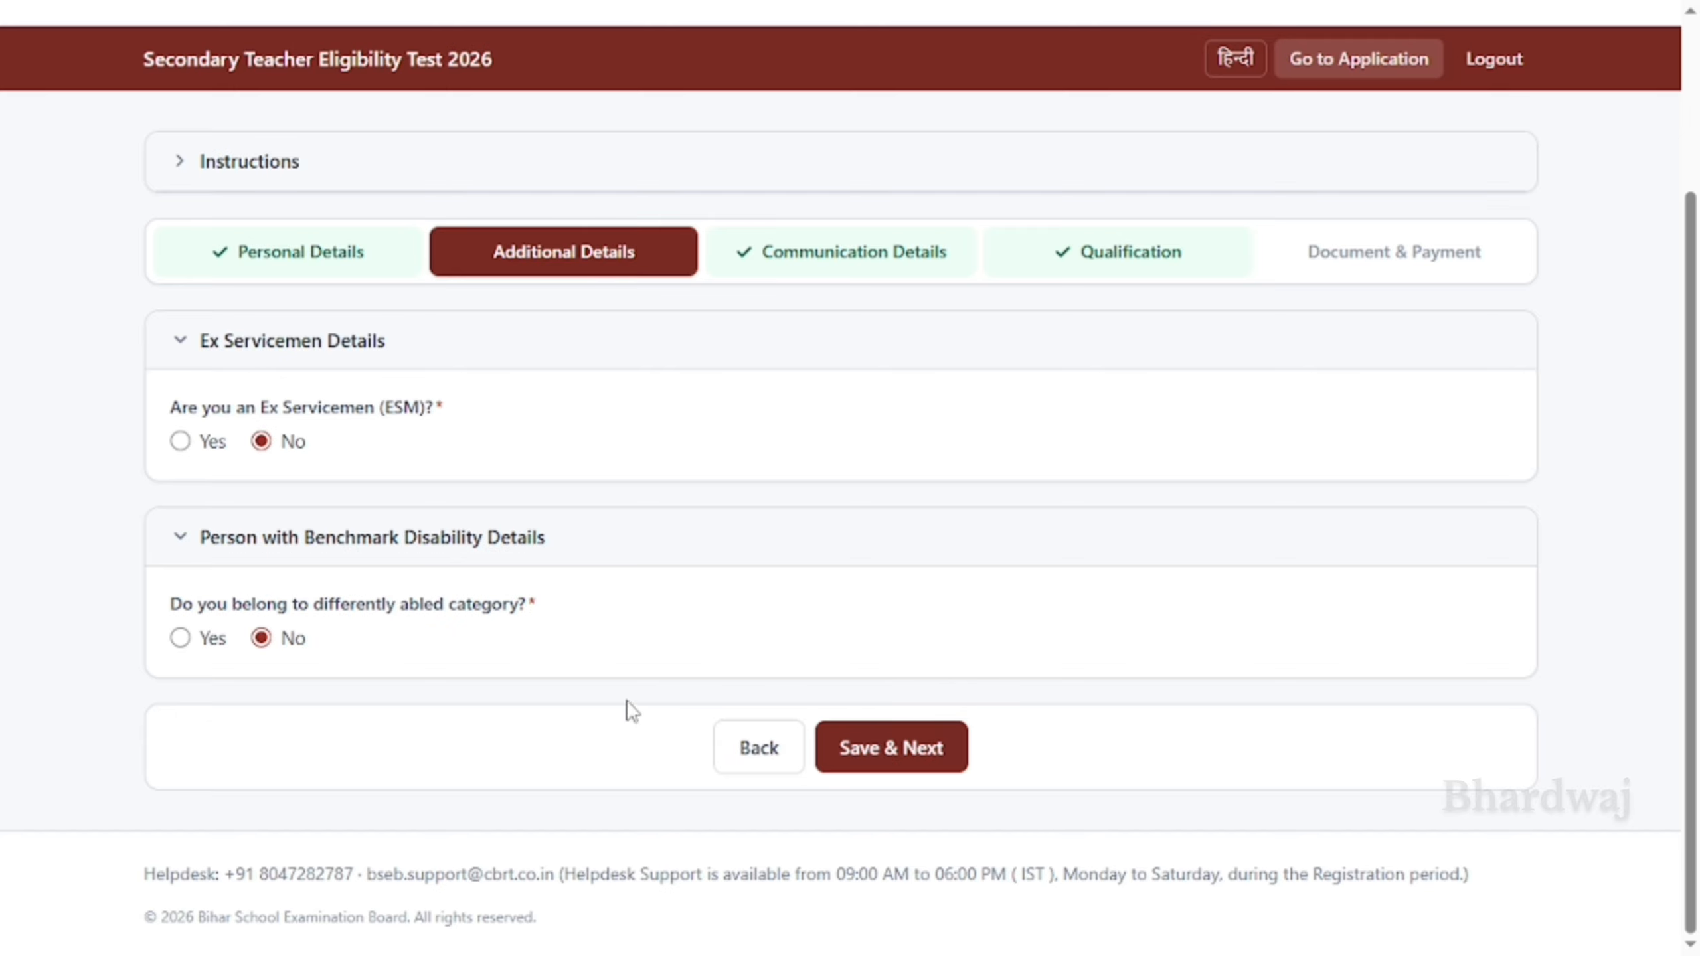
left_click(892, 744)
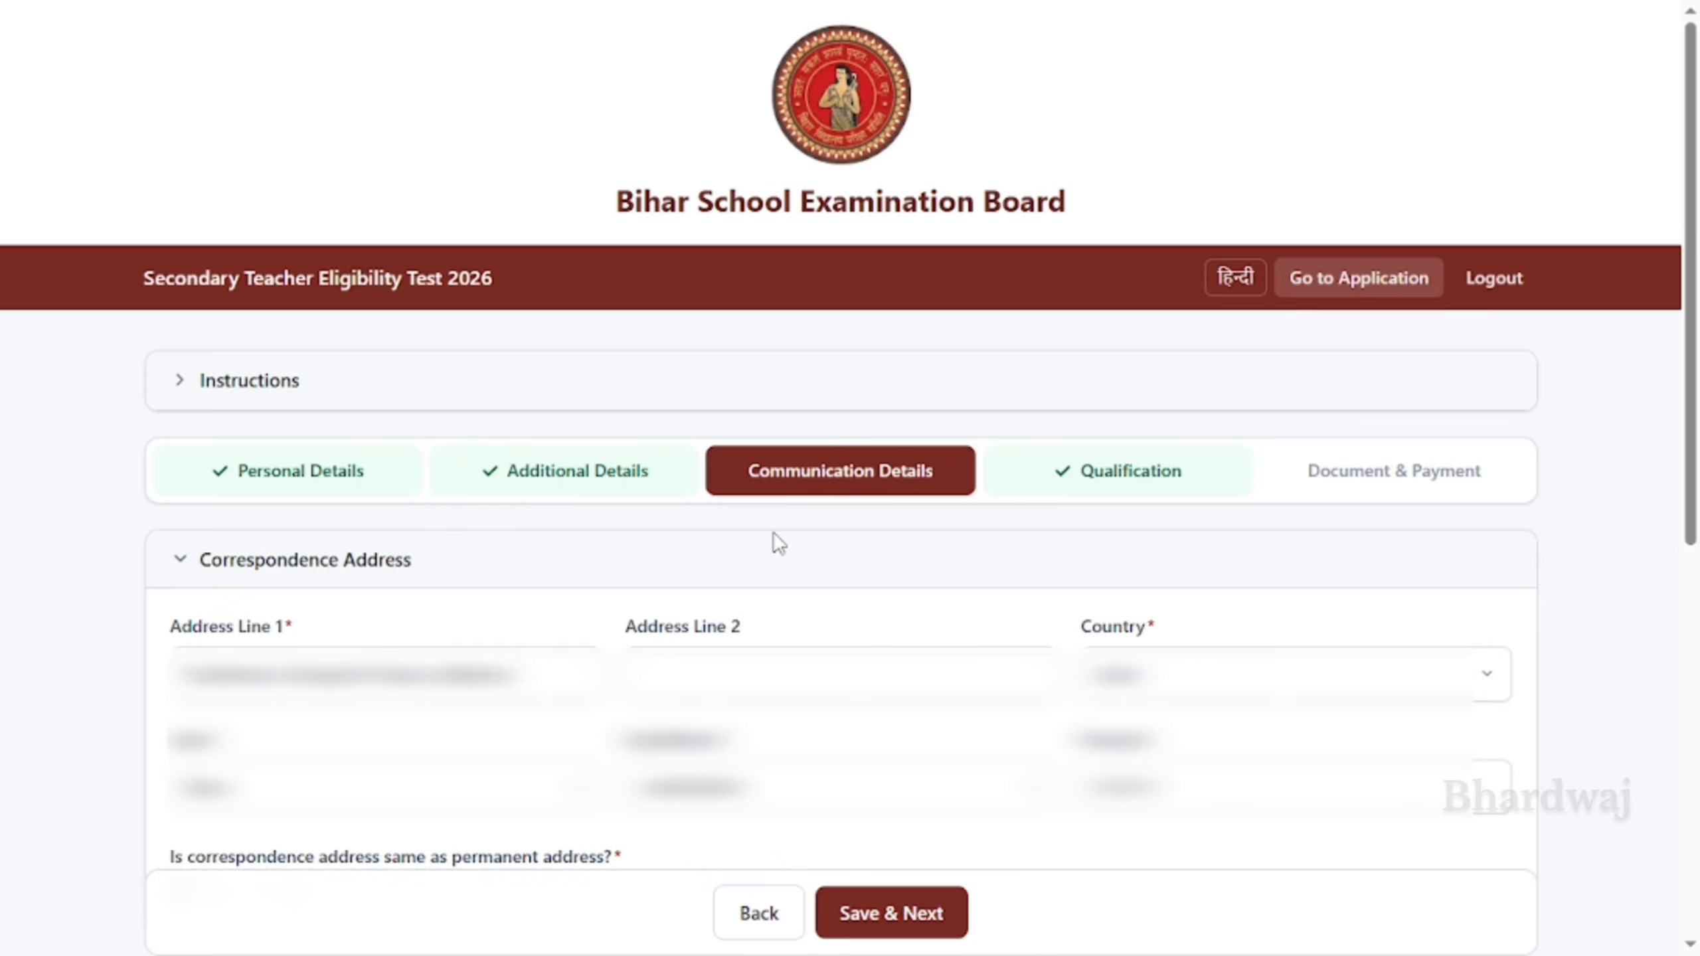
Review the correspondence and permanent address sections, and save the Communication Details to proceed to Qualification
scroll(773, 532, "down", 10)
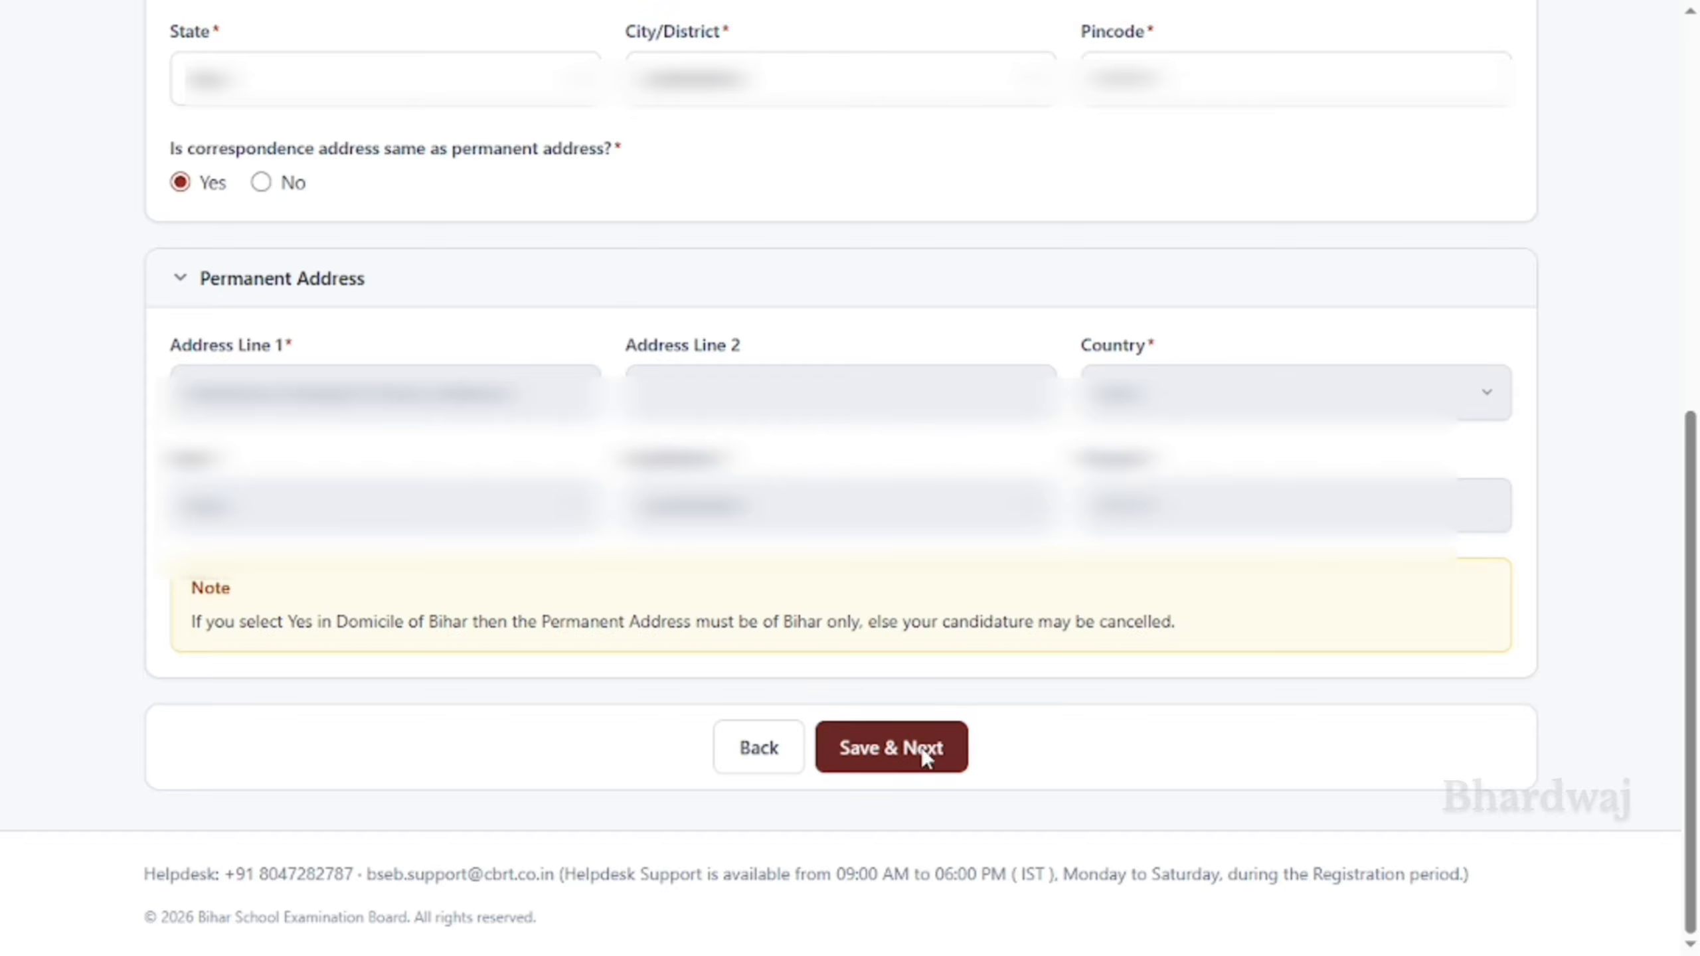
left_click(900, 747)
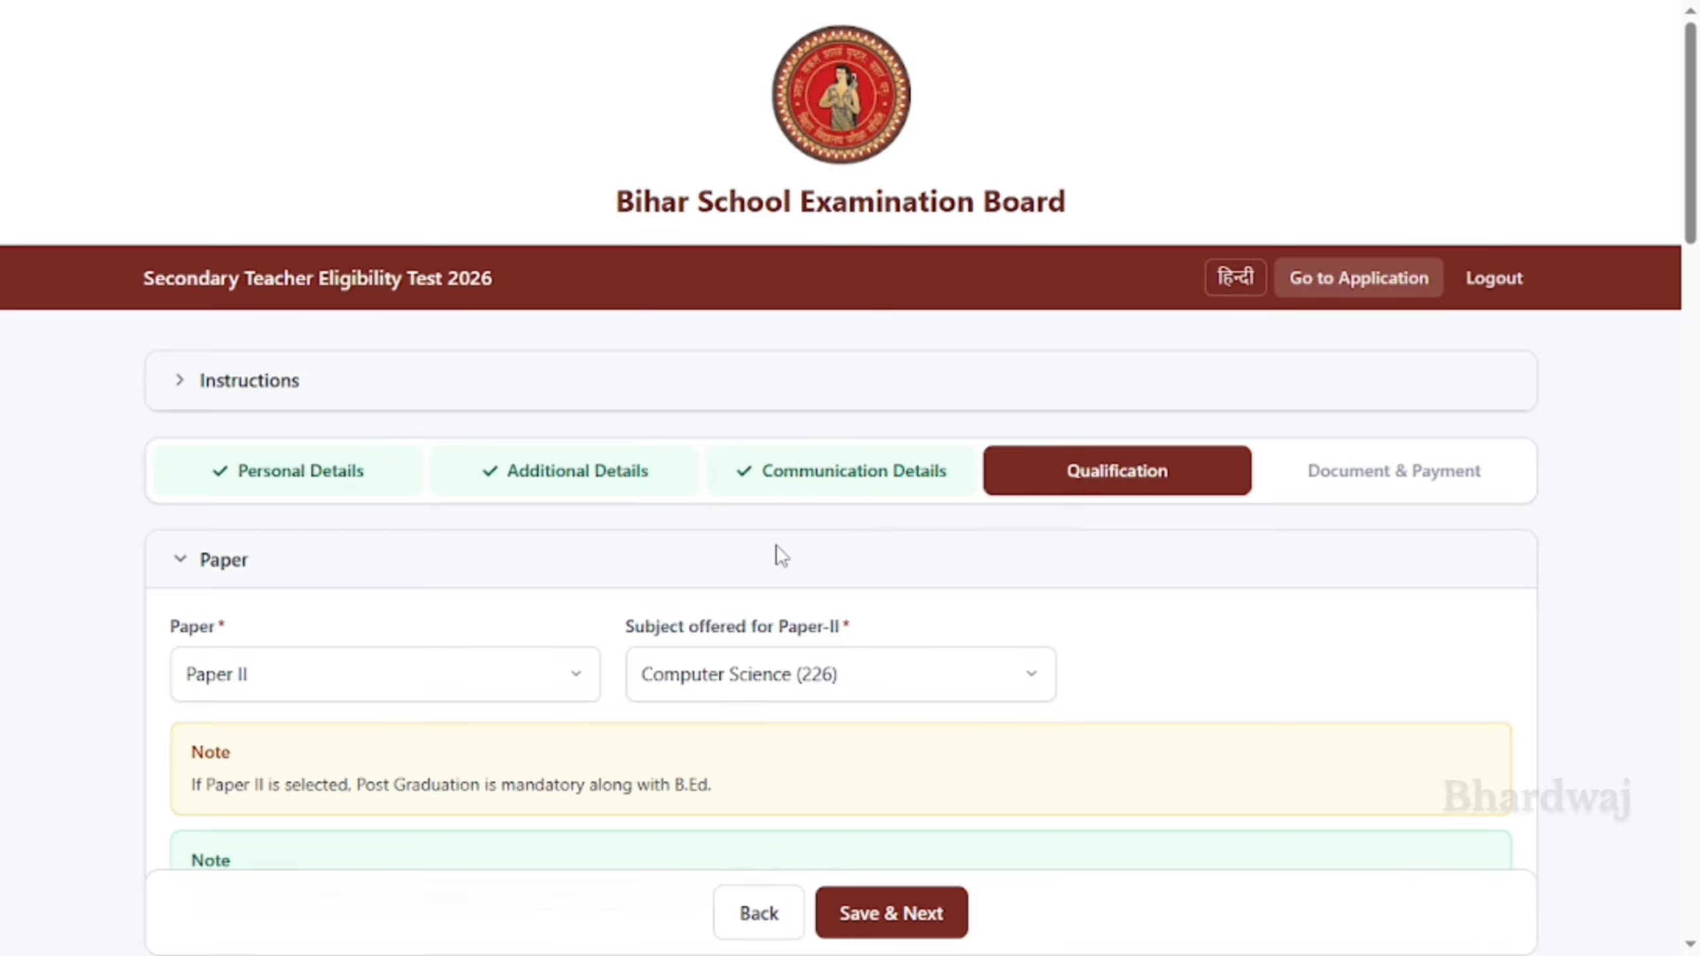
Check the Paper and Paper-II subject options, keeping Paper II and Computer Science (226) selected
scroll(781, 555, "down", 1)
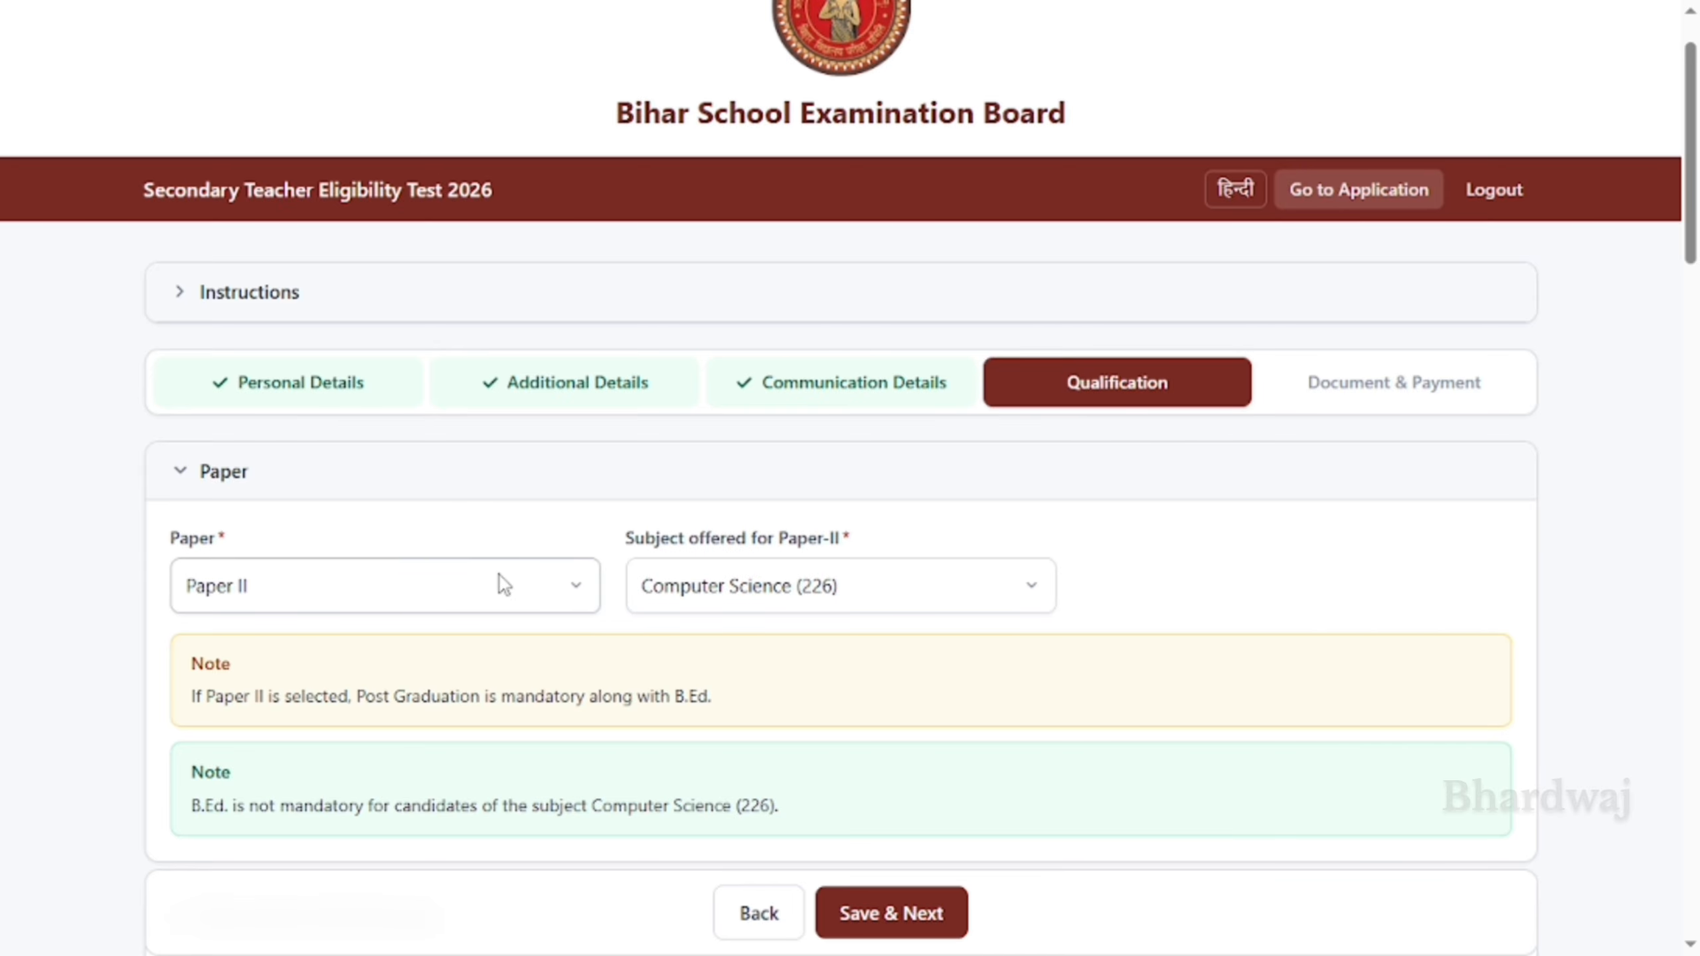
left_click(568, 588)
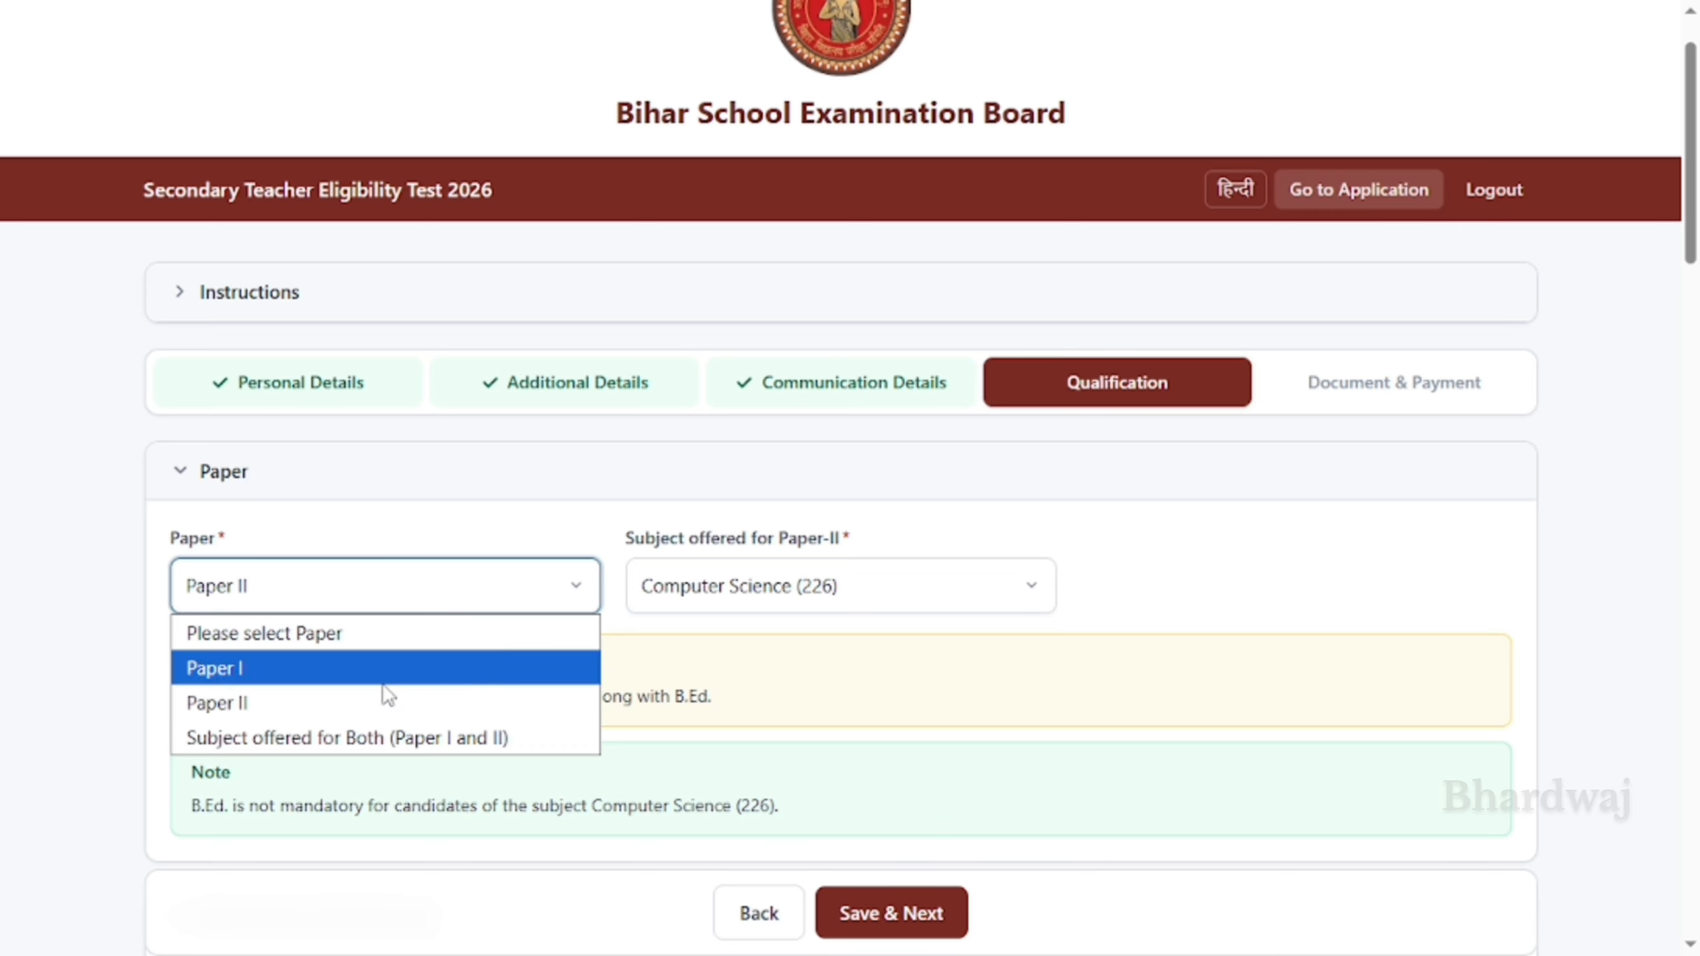
left_click(344, 715)
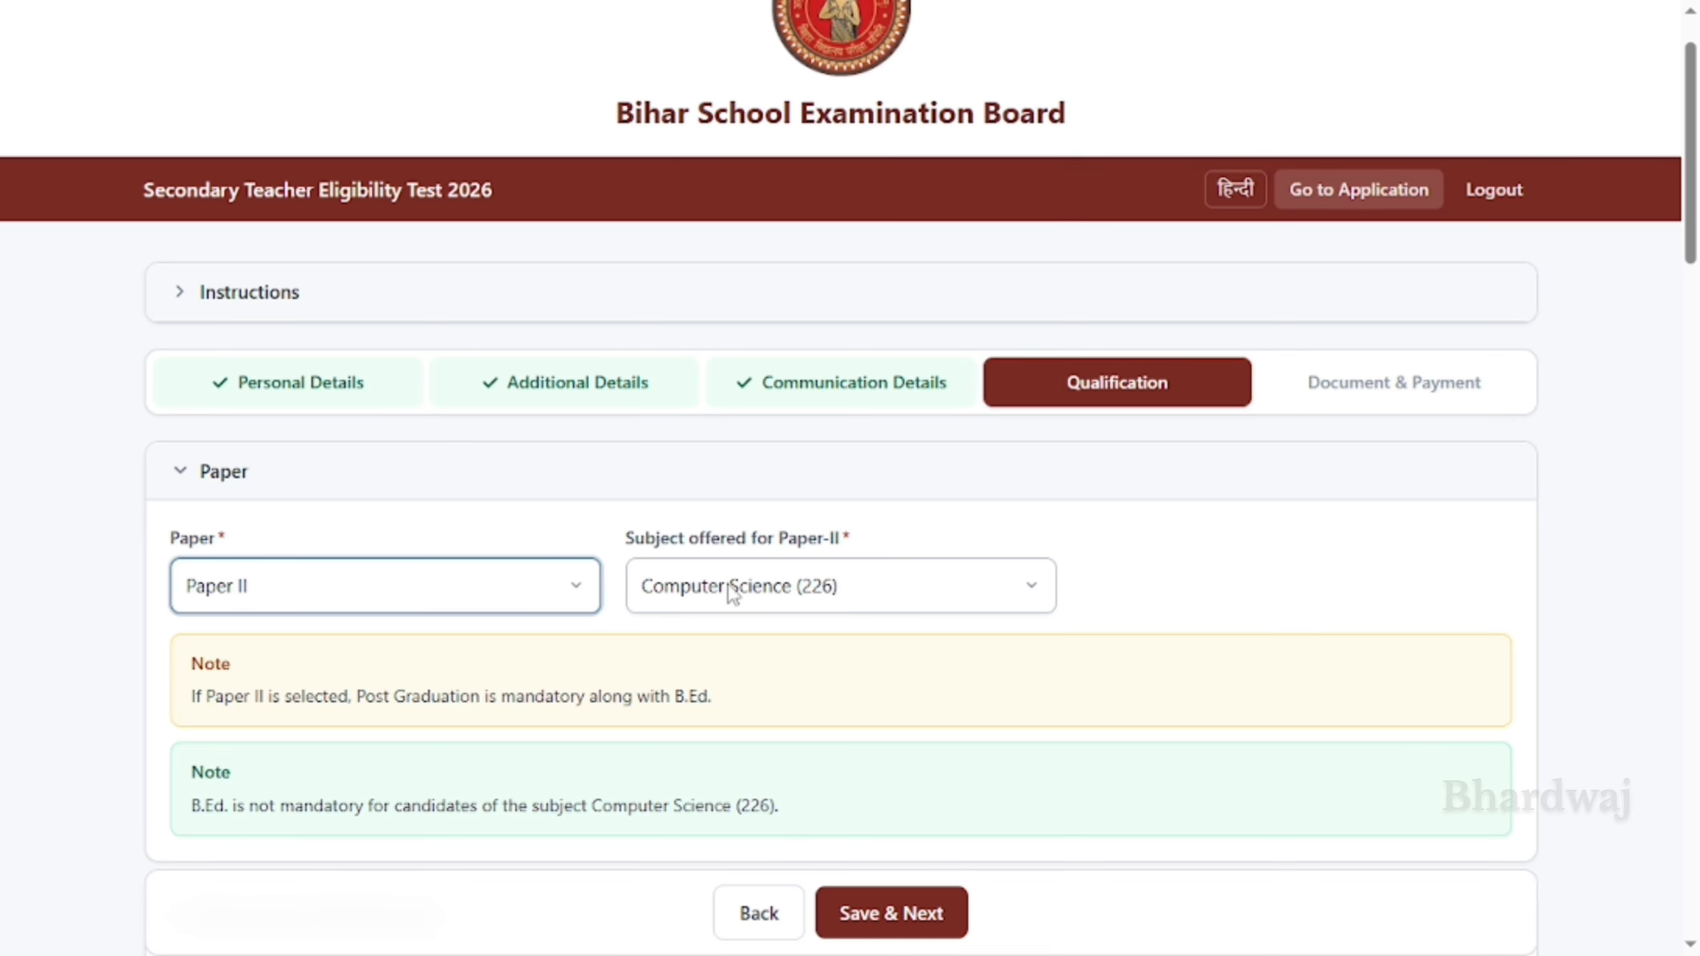
left_click(1035, 589)
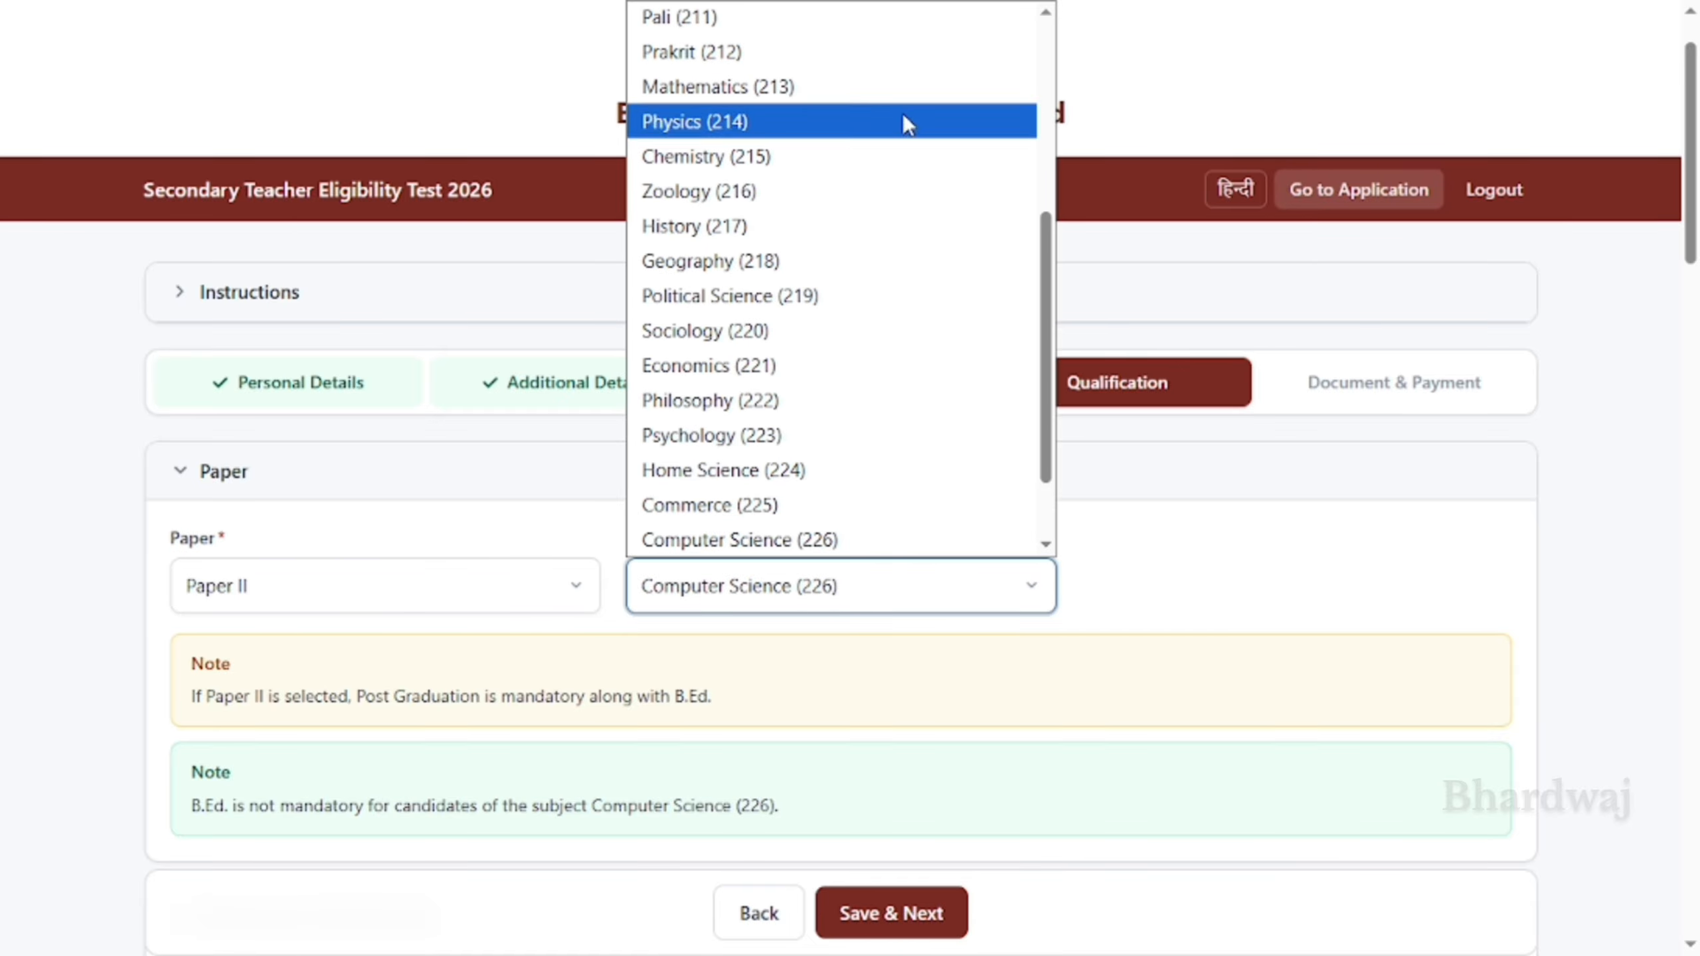
left_click(1222, 589)
Read the Paper section's notes on the Post Graduation and B.Ed. requirements for Paper II and Computer Science
scroll(746, 650, "down", 1)
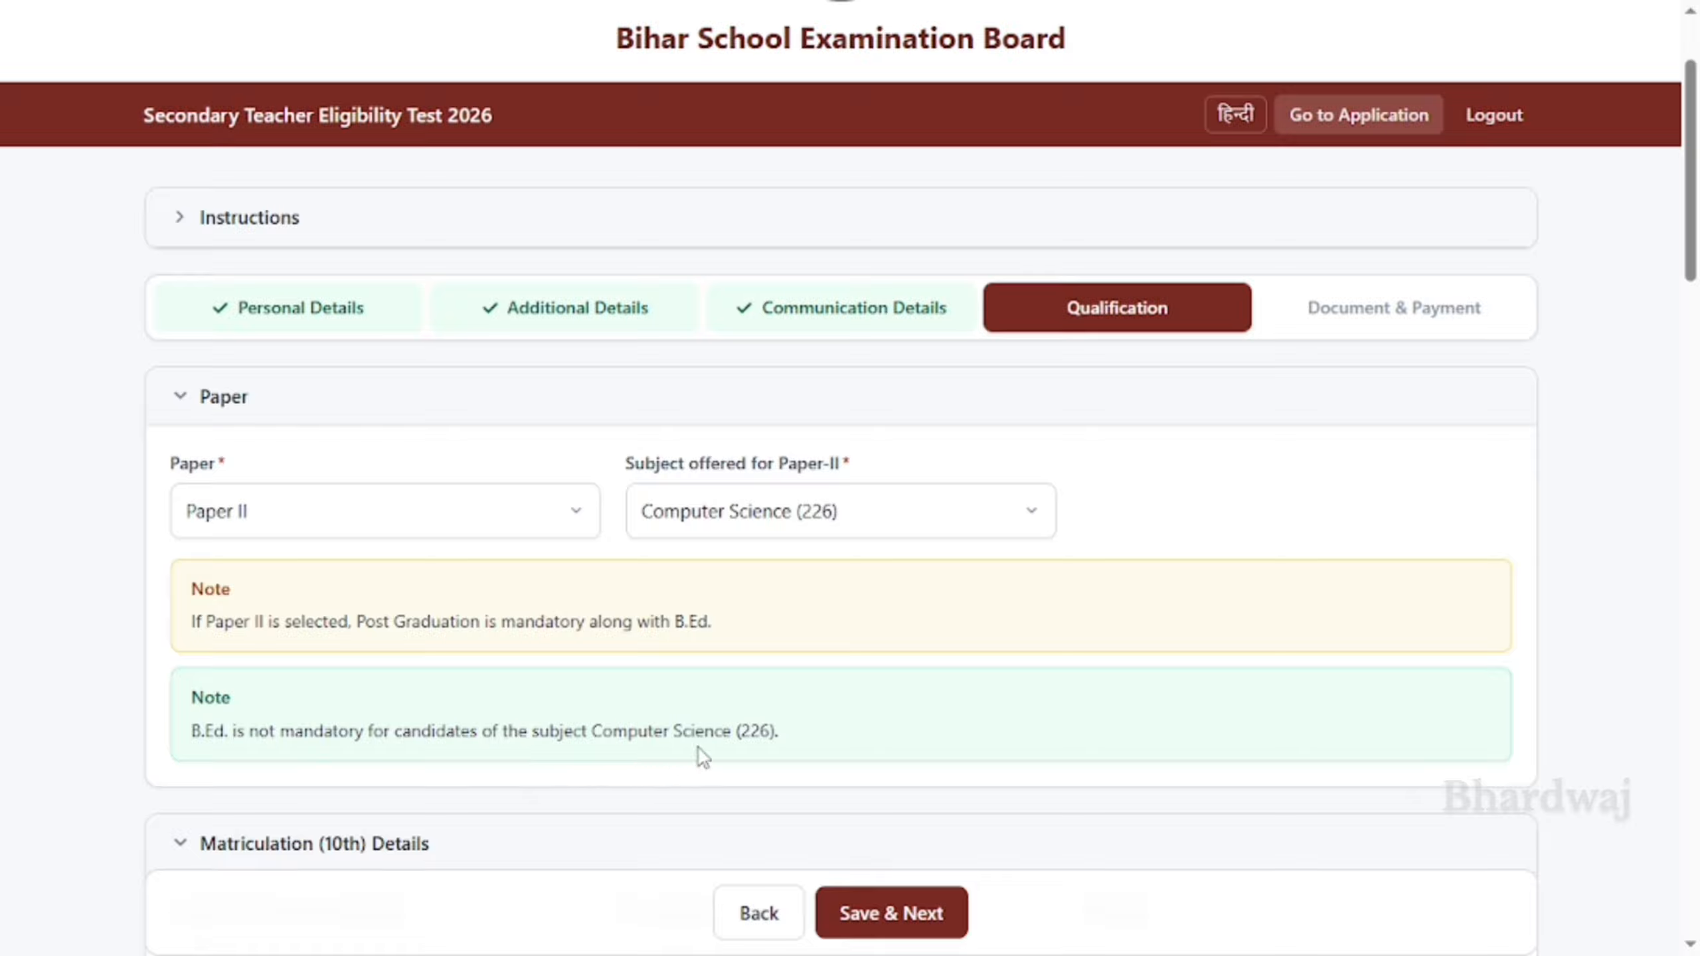
left_click_drag(787, 736, 134, 741)
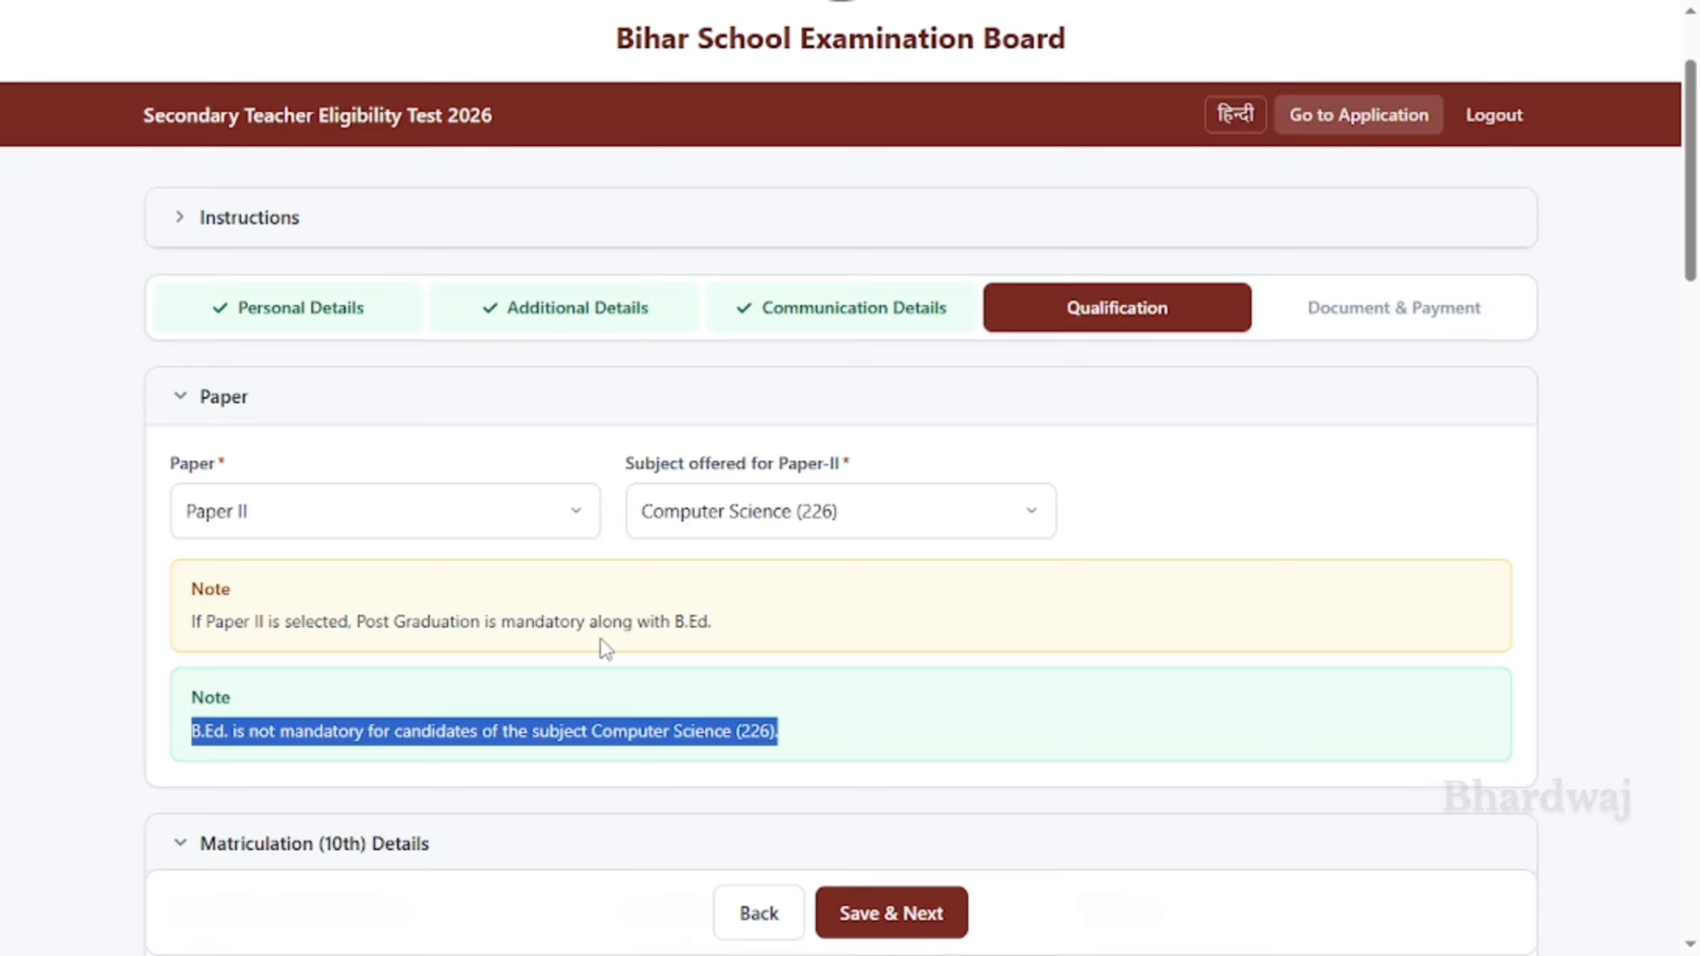
left_click(676, 635)
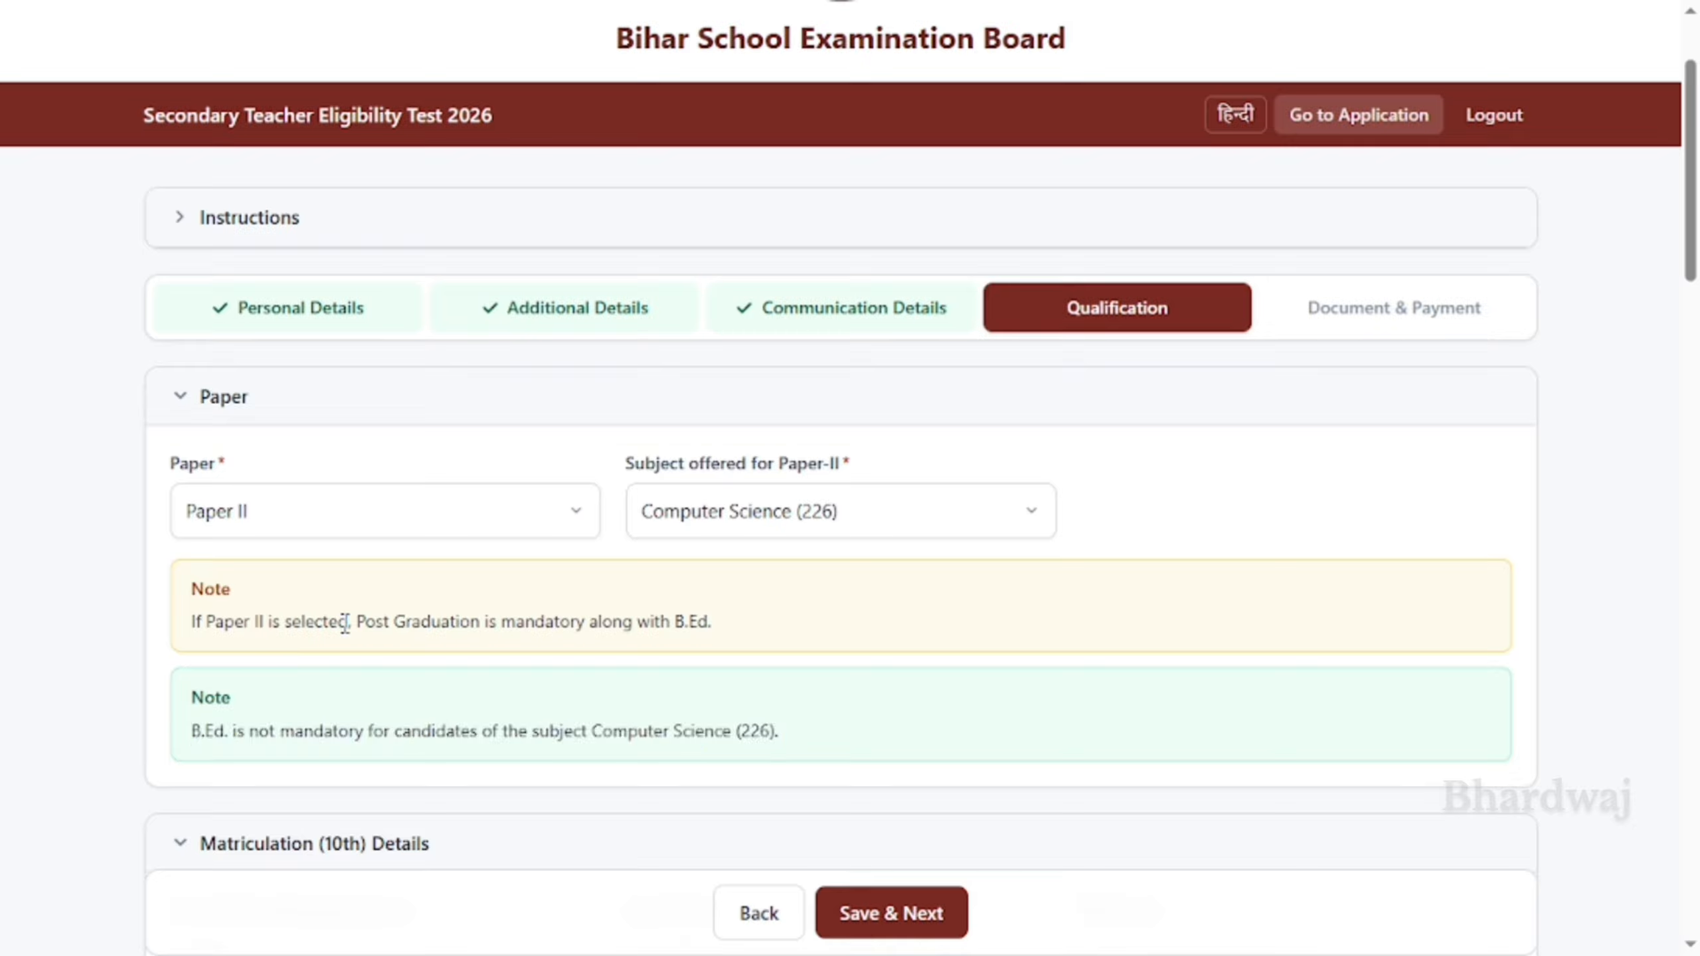
left_click(367, 633, "shift")
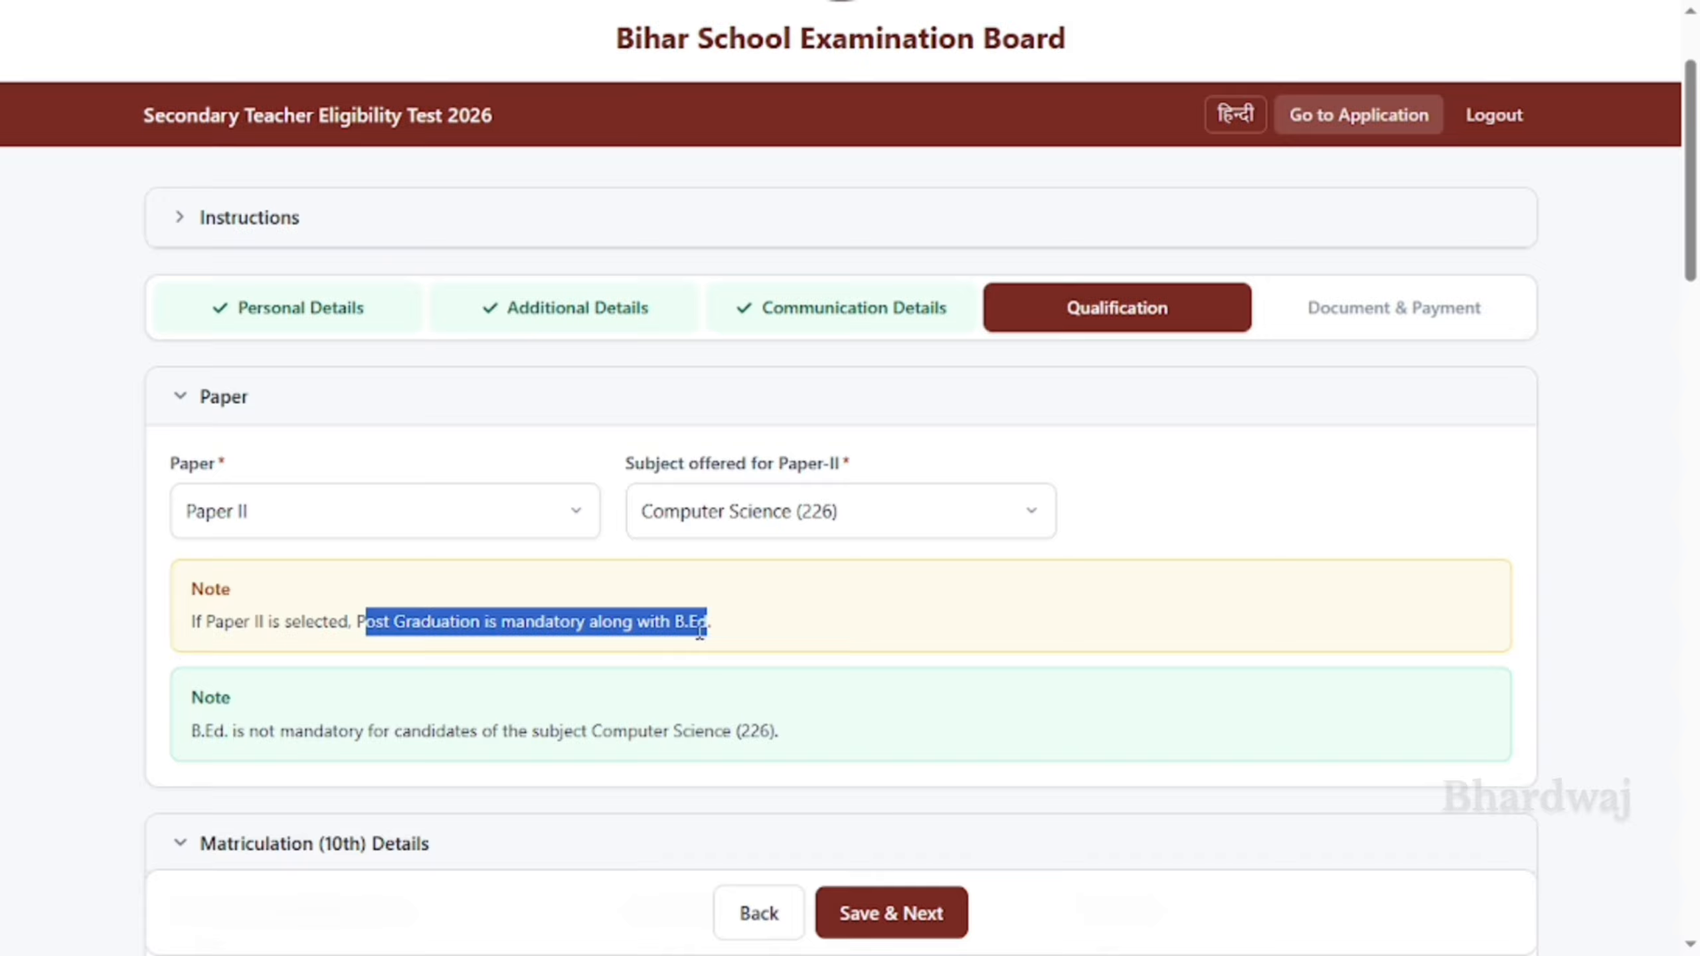
left_click(764, 643)
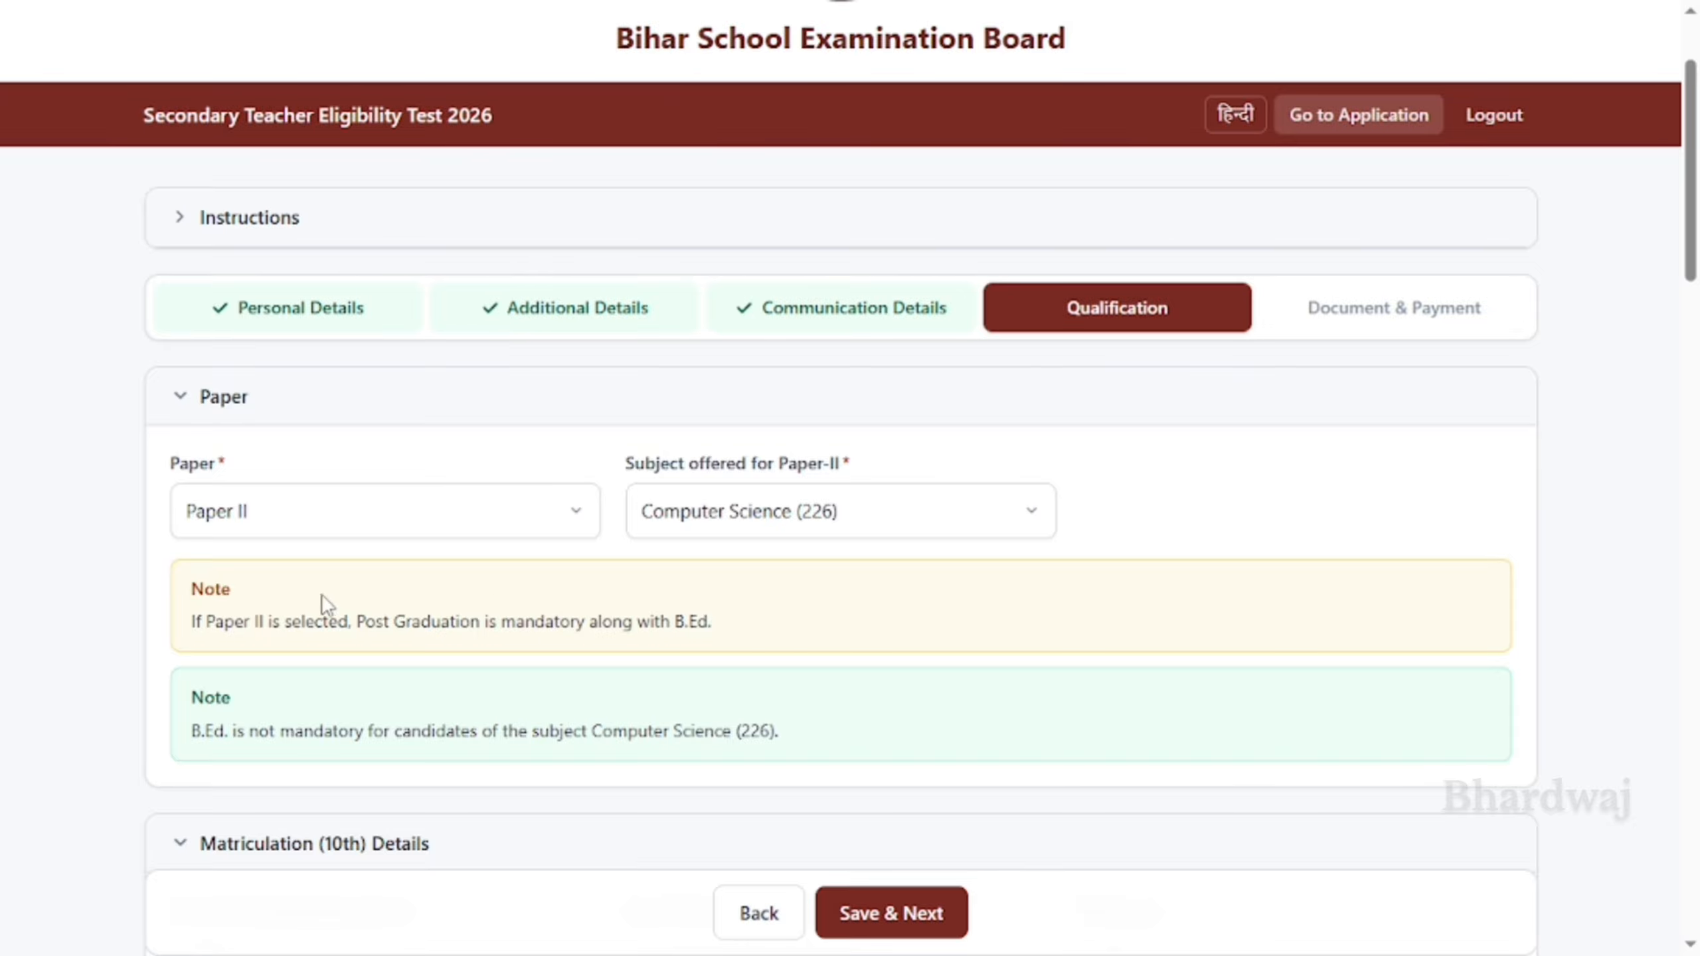
left_click_drag(360, 623, 721, 646)
left_click(729, 649)
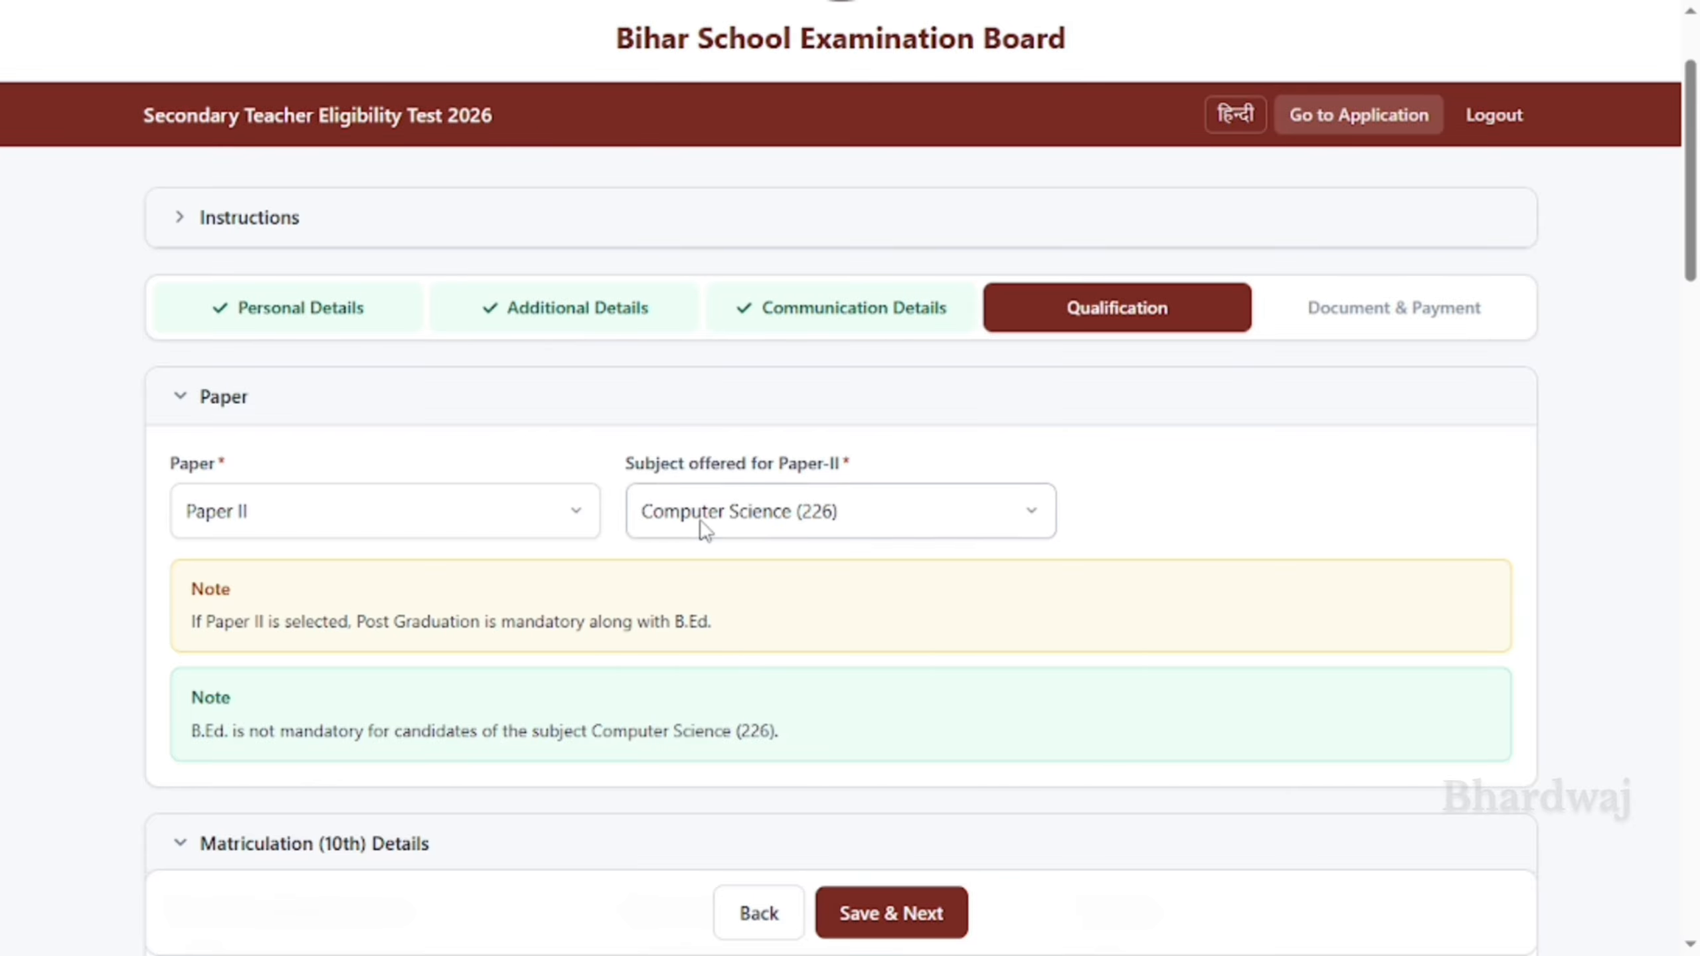
Switch the Paper-II subject to Zoology (216) and check the Matriculation (10th) details, including the division options
left_click(720, 528)
left_click(700, 116)
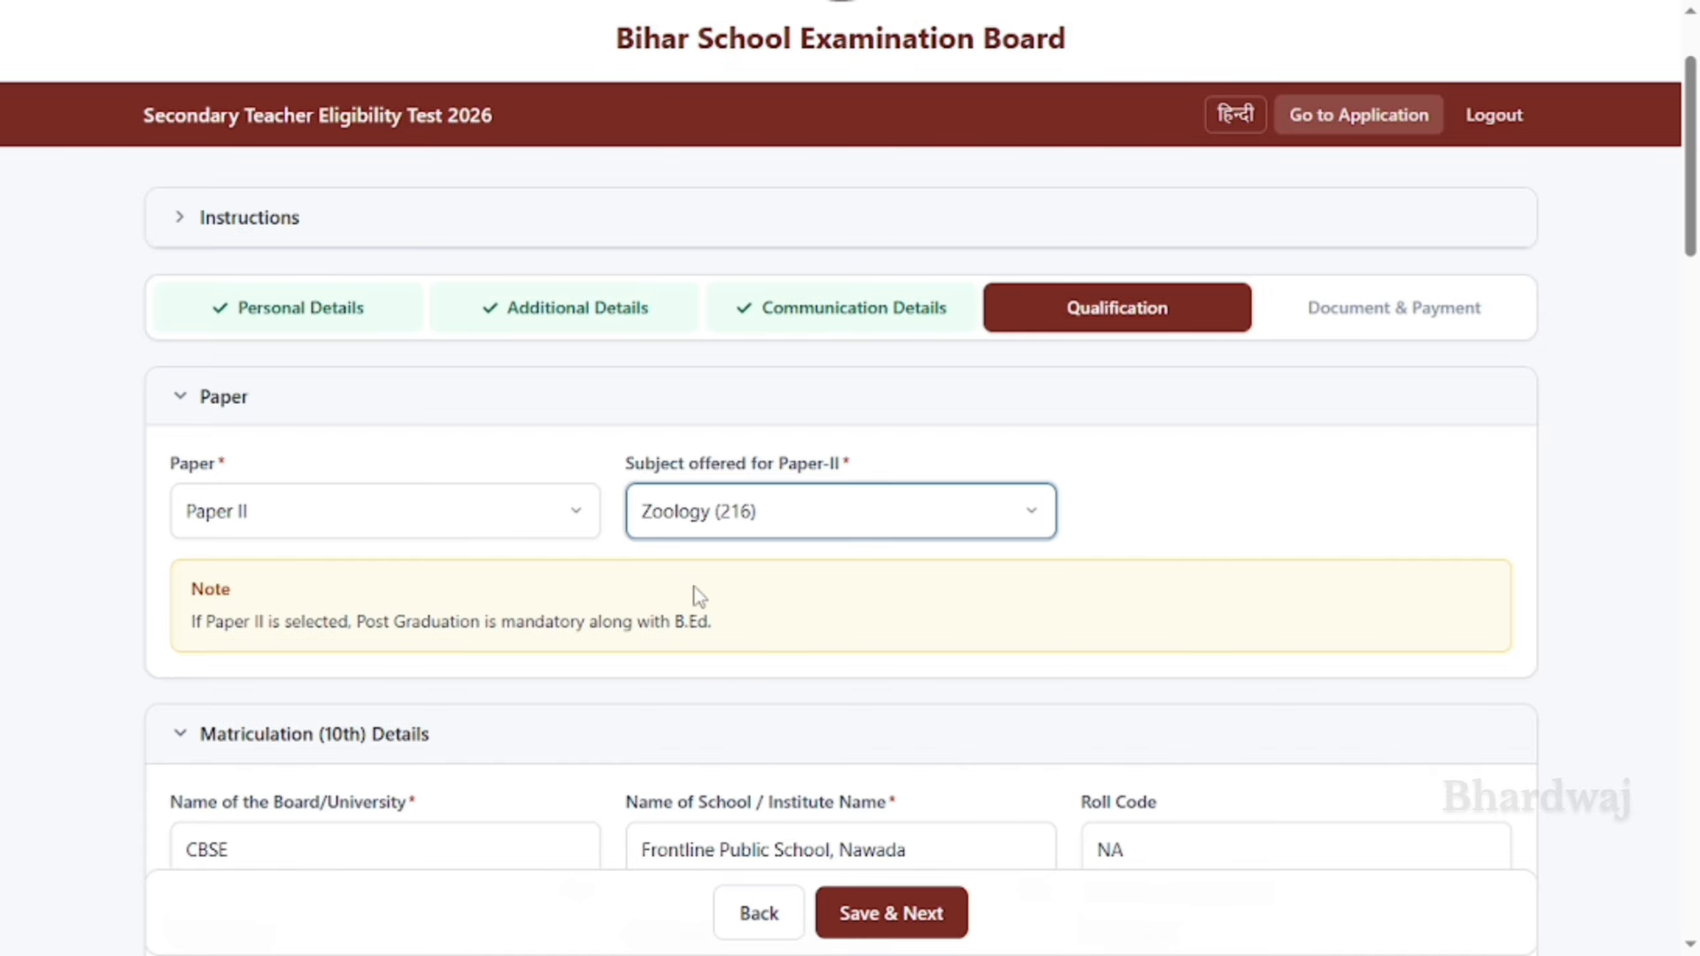
scroll(292, 110, "down", 8)
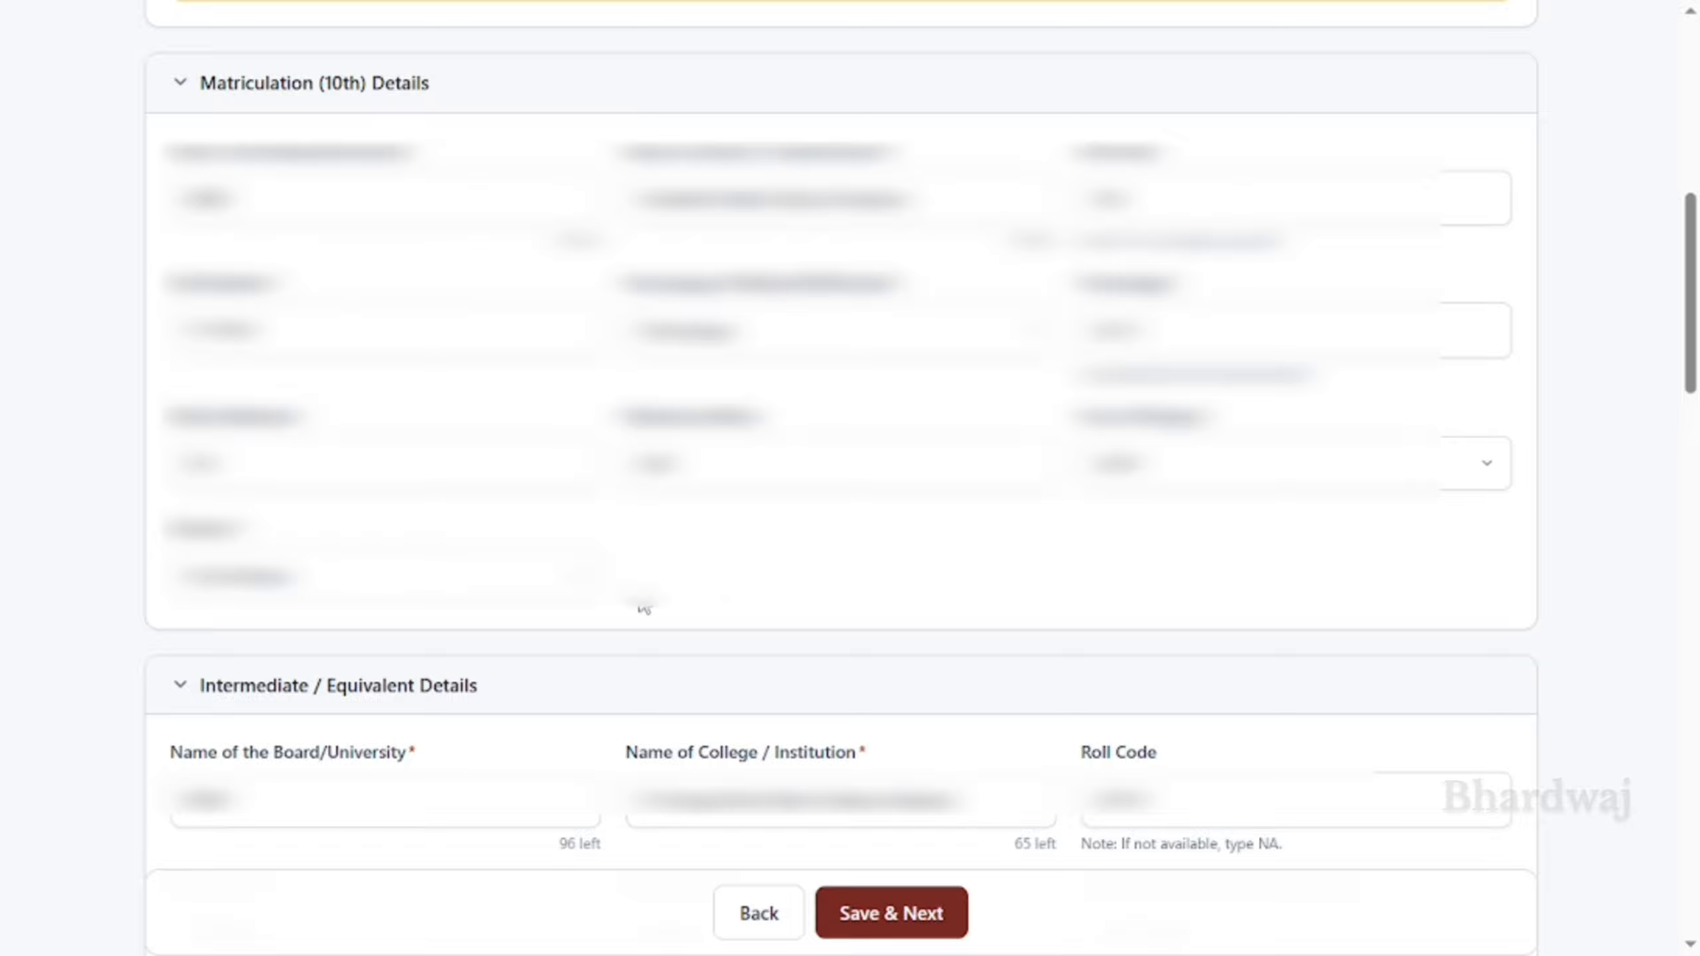
left_click(556, 584)
left_click(552, 587)
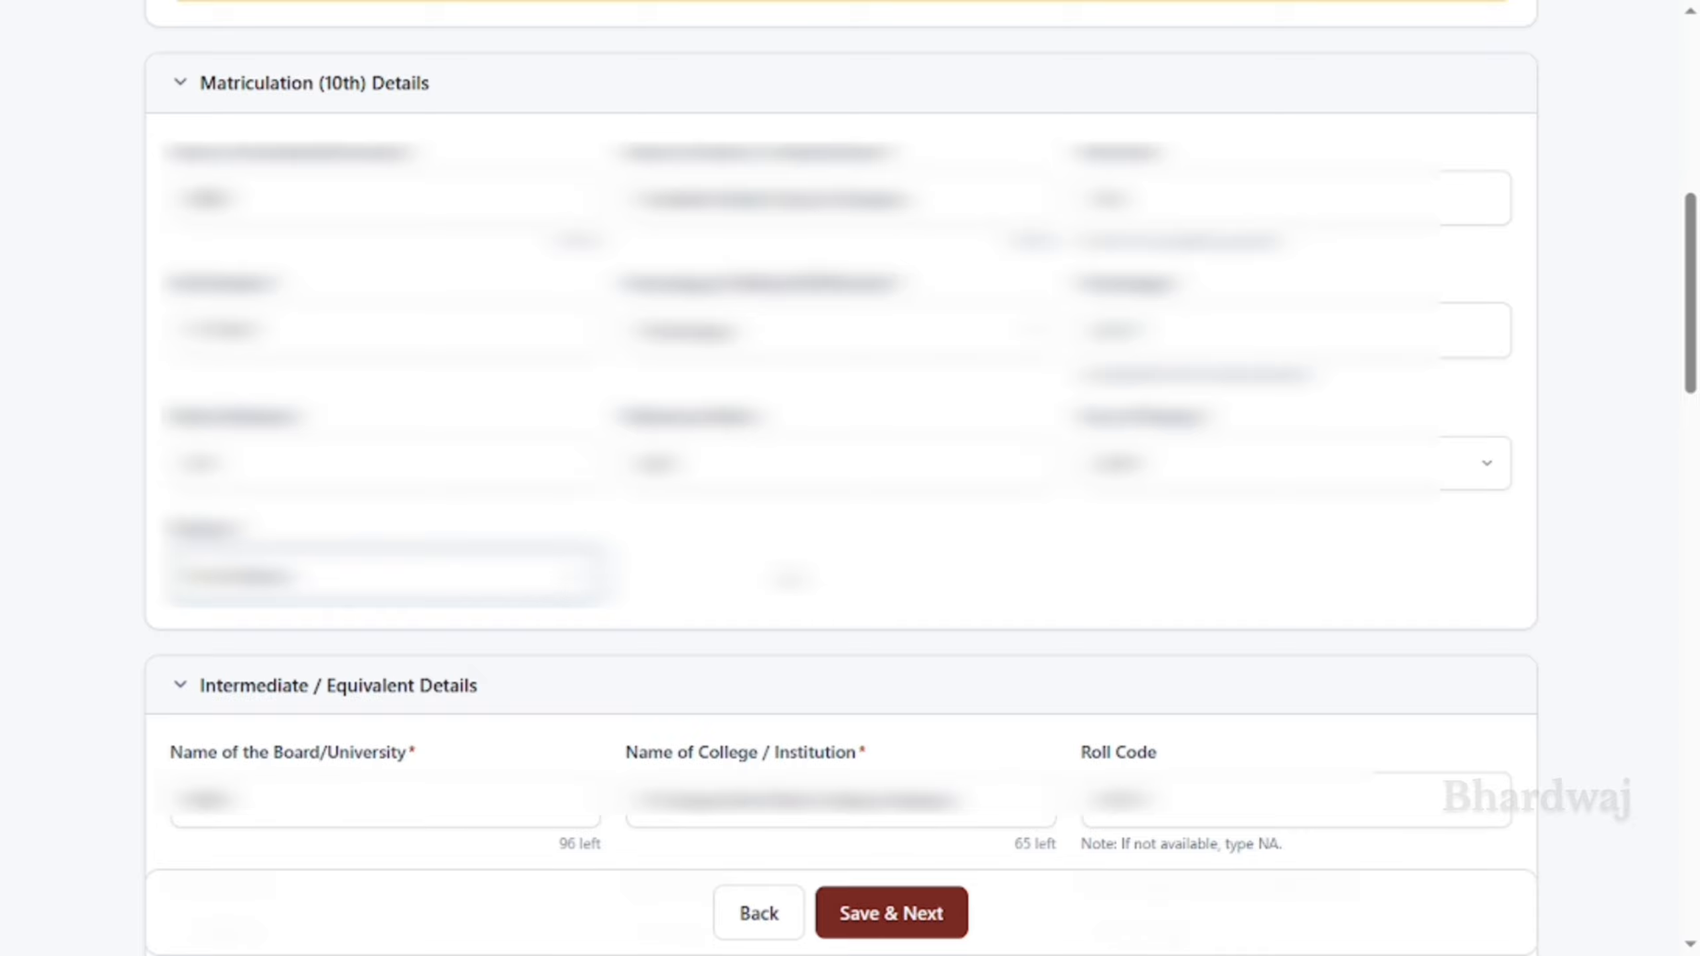
Review the Intermediate and Graduation details and the required Post Graduation fields in the Qualification section
scroll(790, 582, "down", 5)
scroll(791, 579, "down", 4)
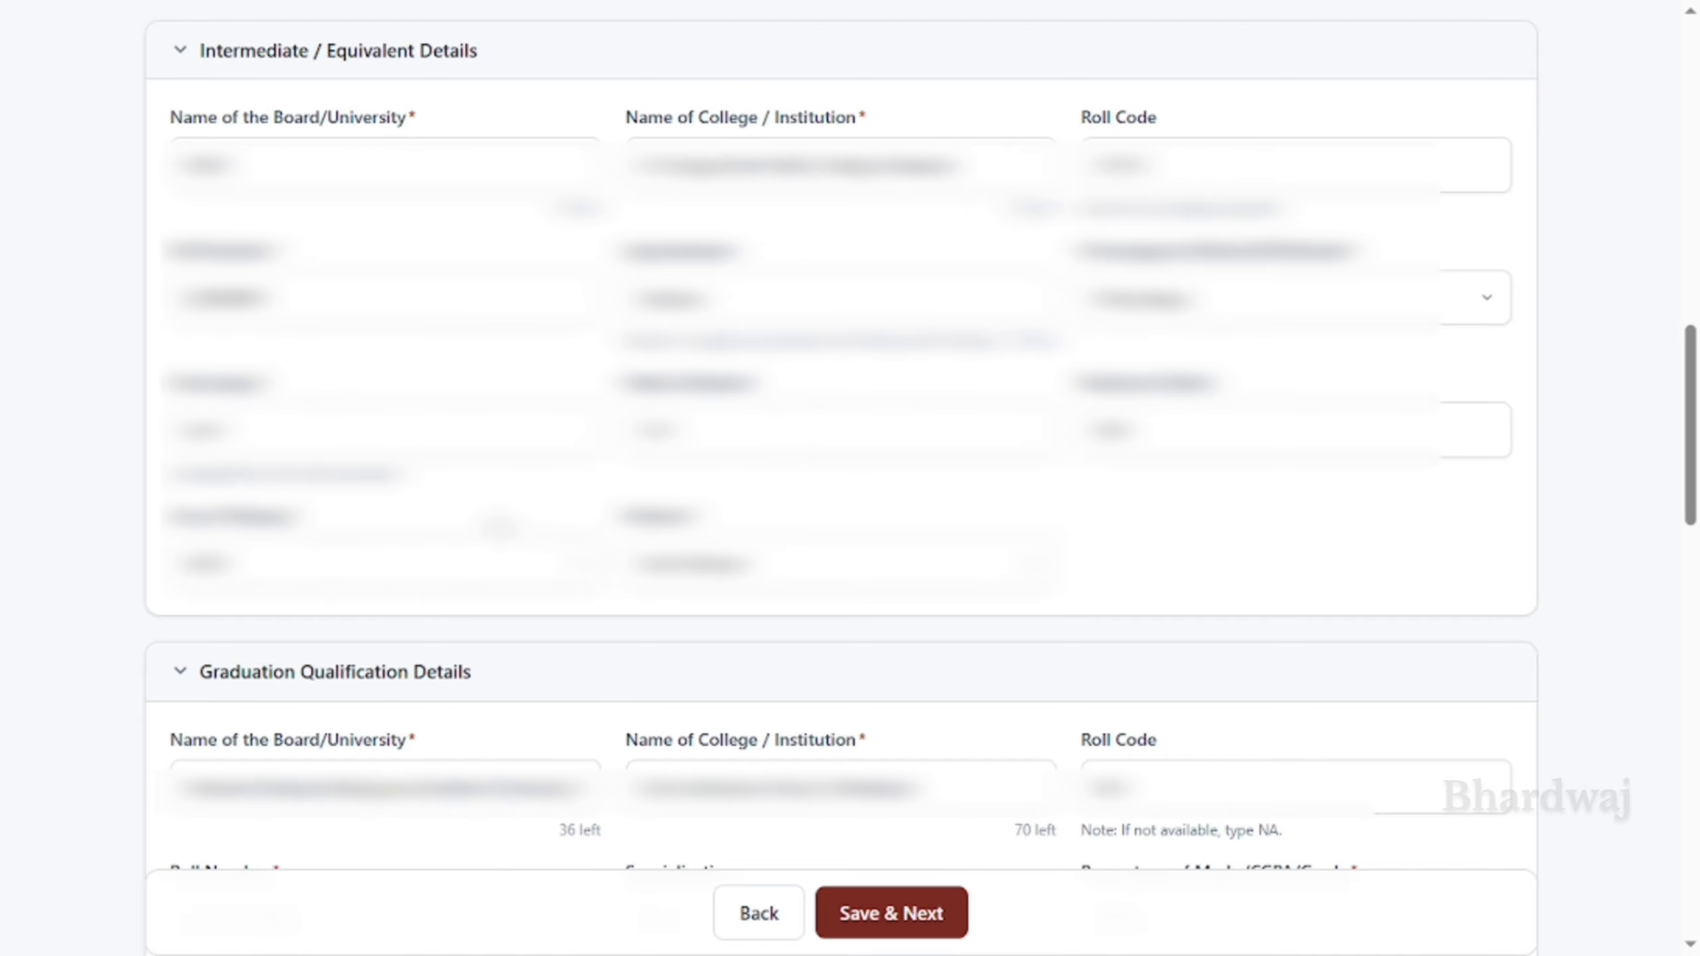
scroll(655, 539, "down", 7)
scroll(655, 538, "down", 3)
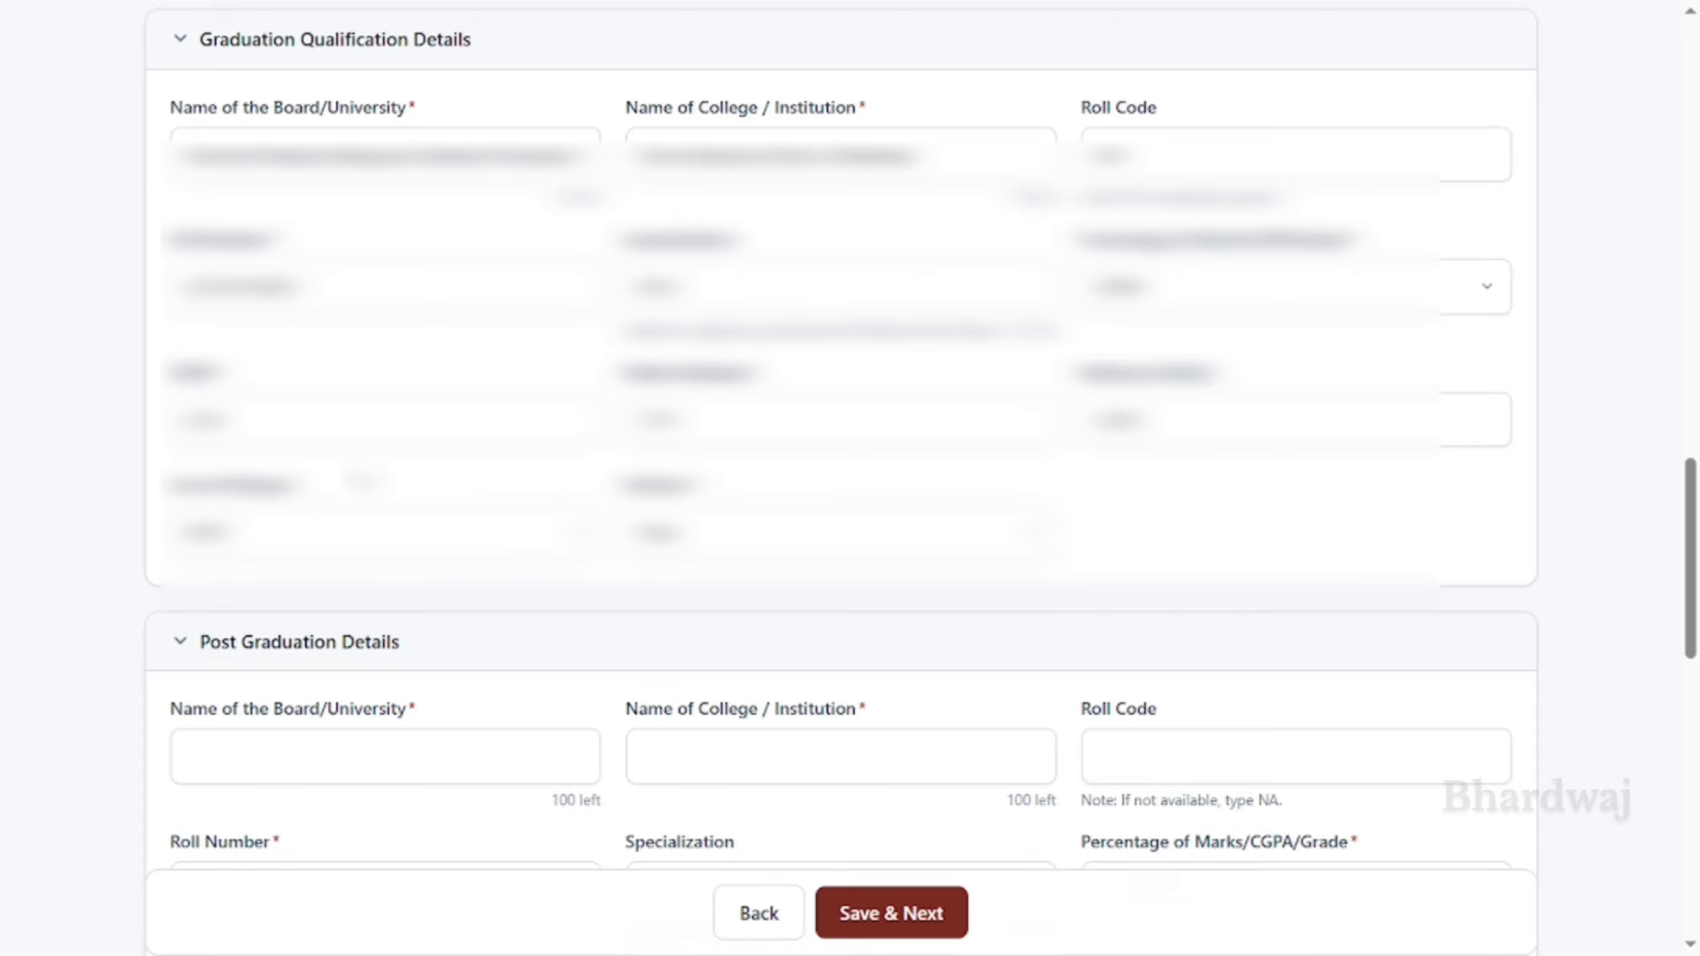
scroll(345, 252, "down", 5)
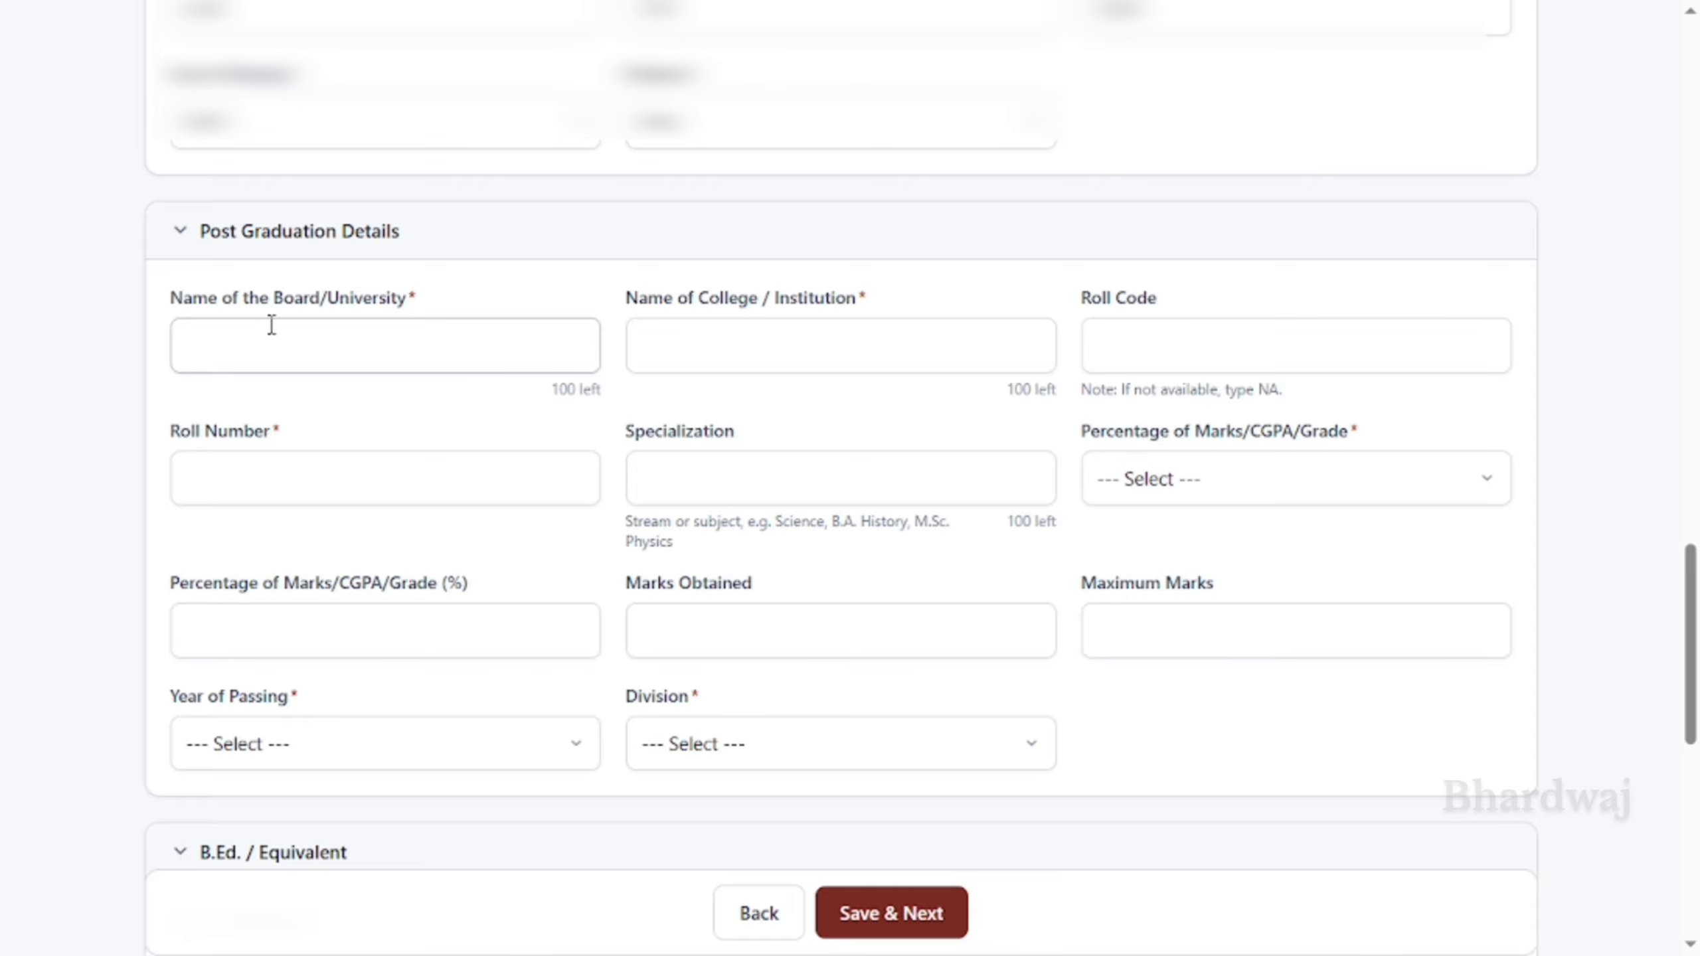
left_click(215, 352)
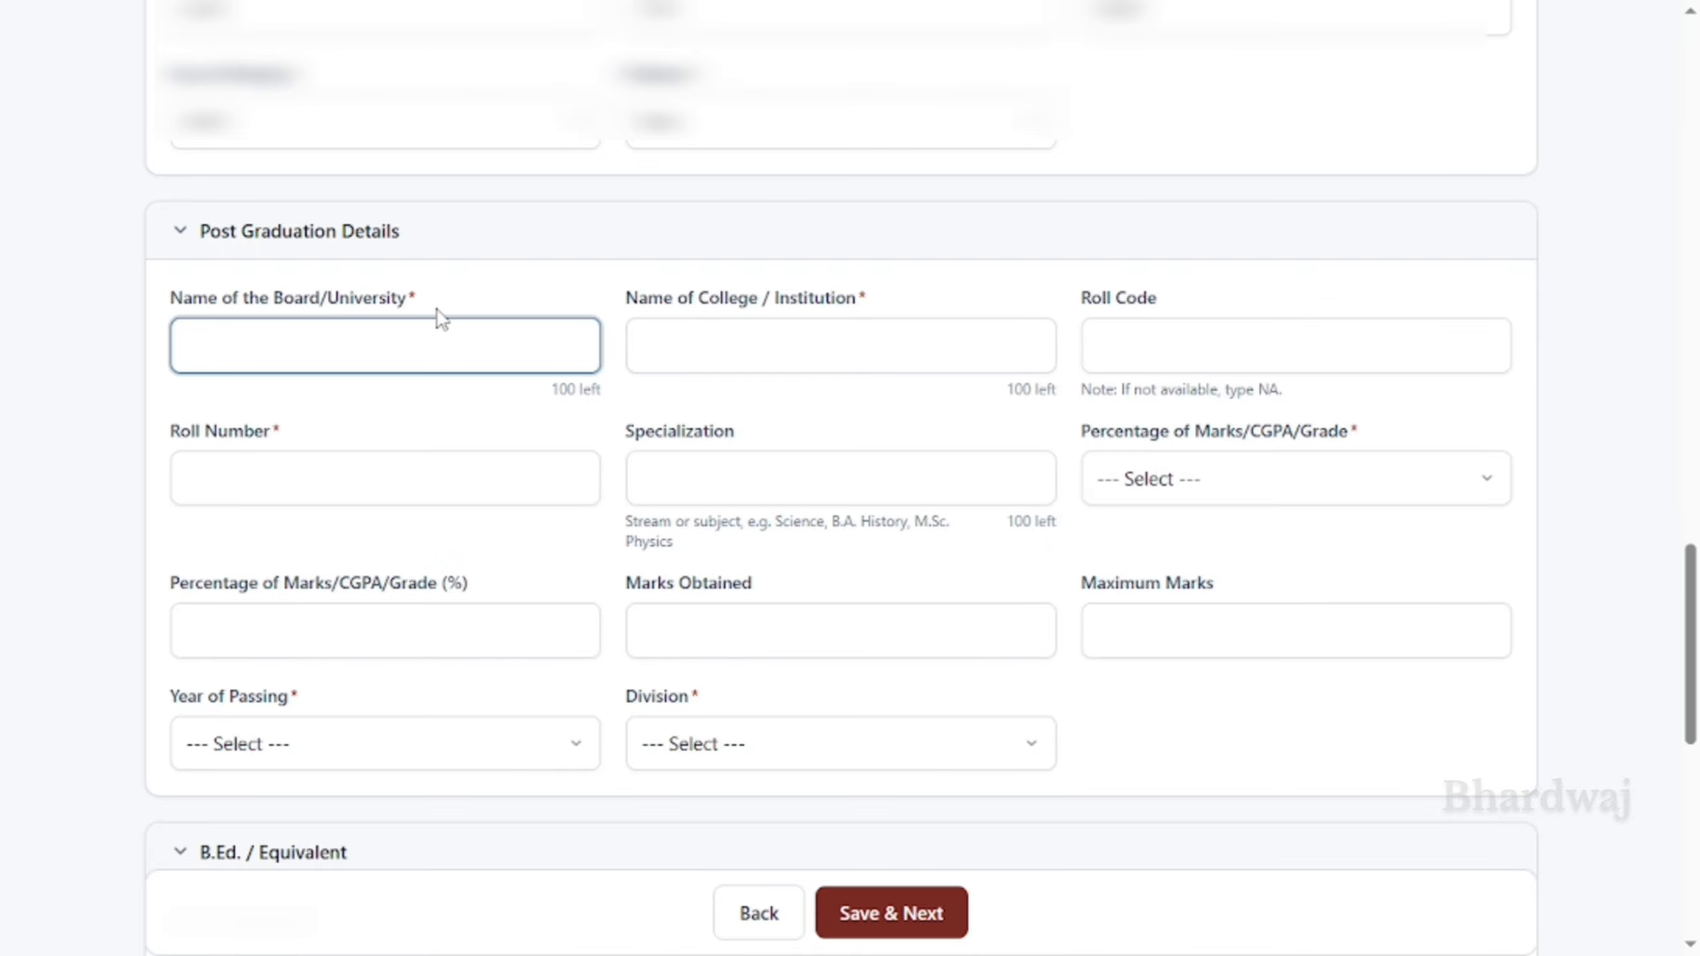
Look through the Paper-II subject list and set the subject back to Computer Science (226)
scroll(509, 323, "up", 20)
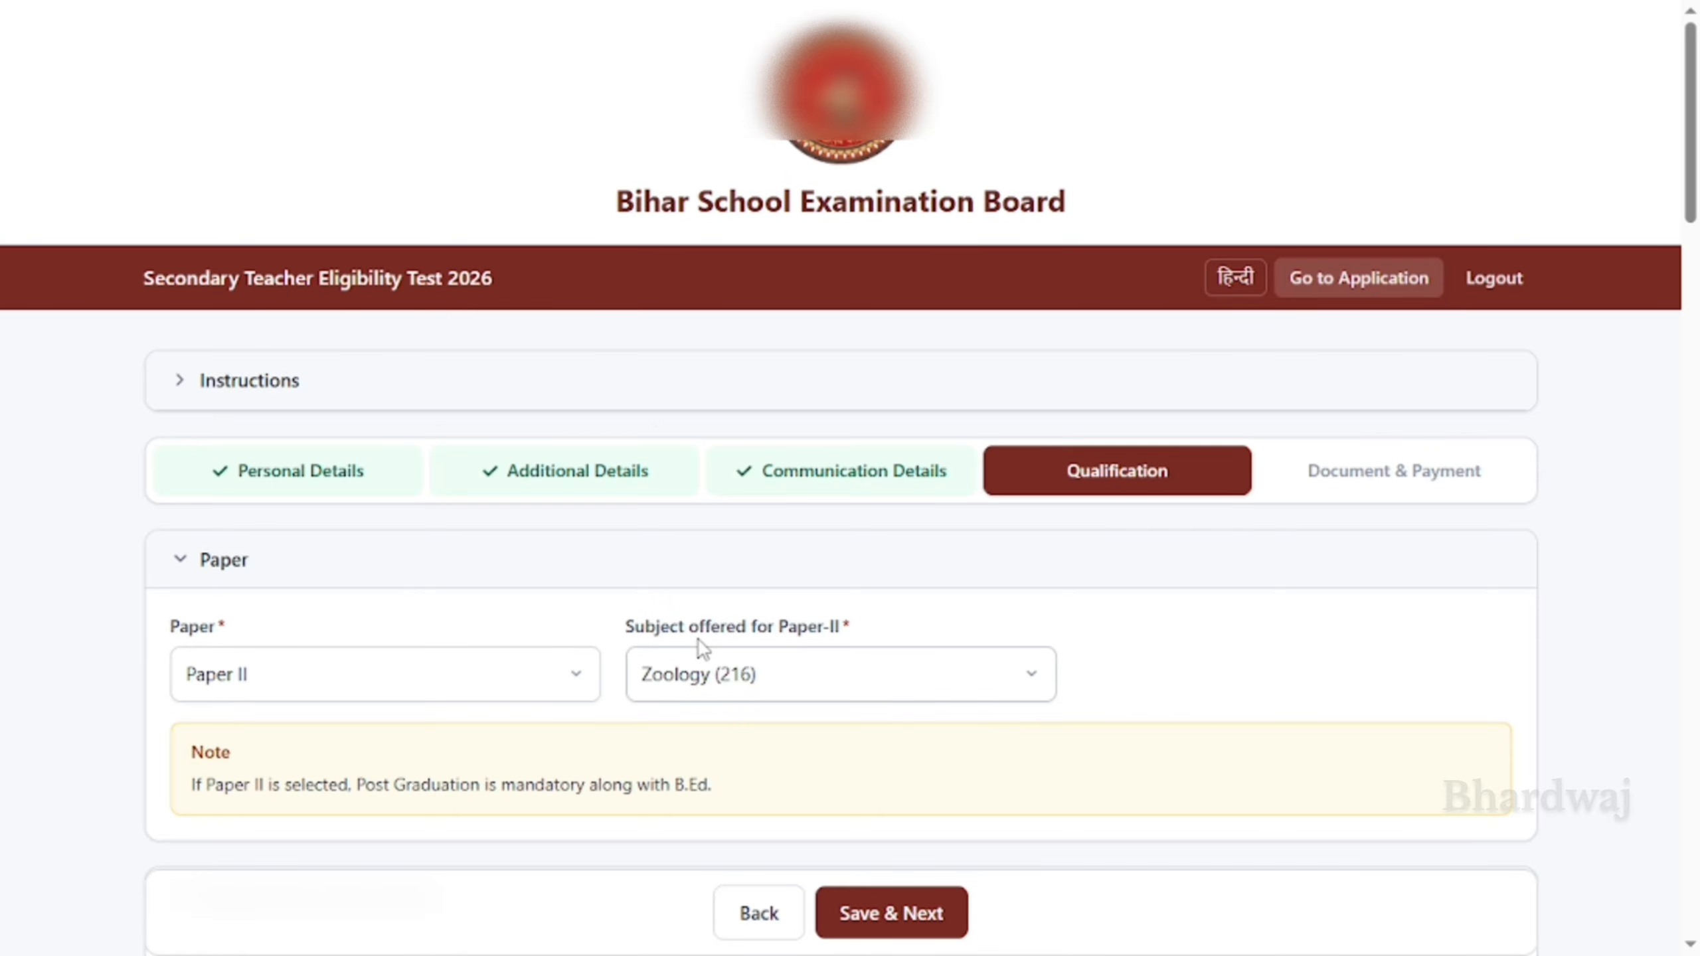
left_click(835, 681)
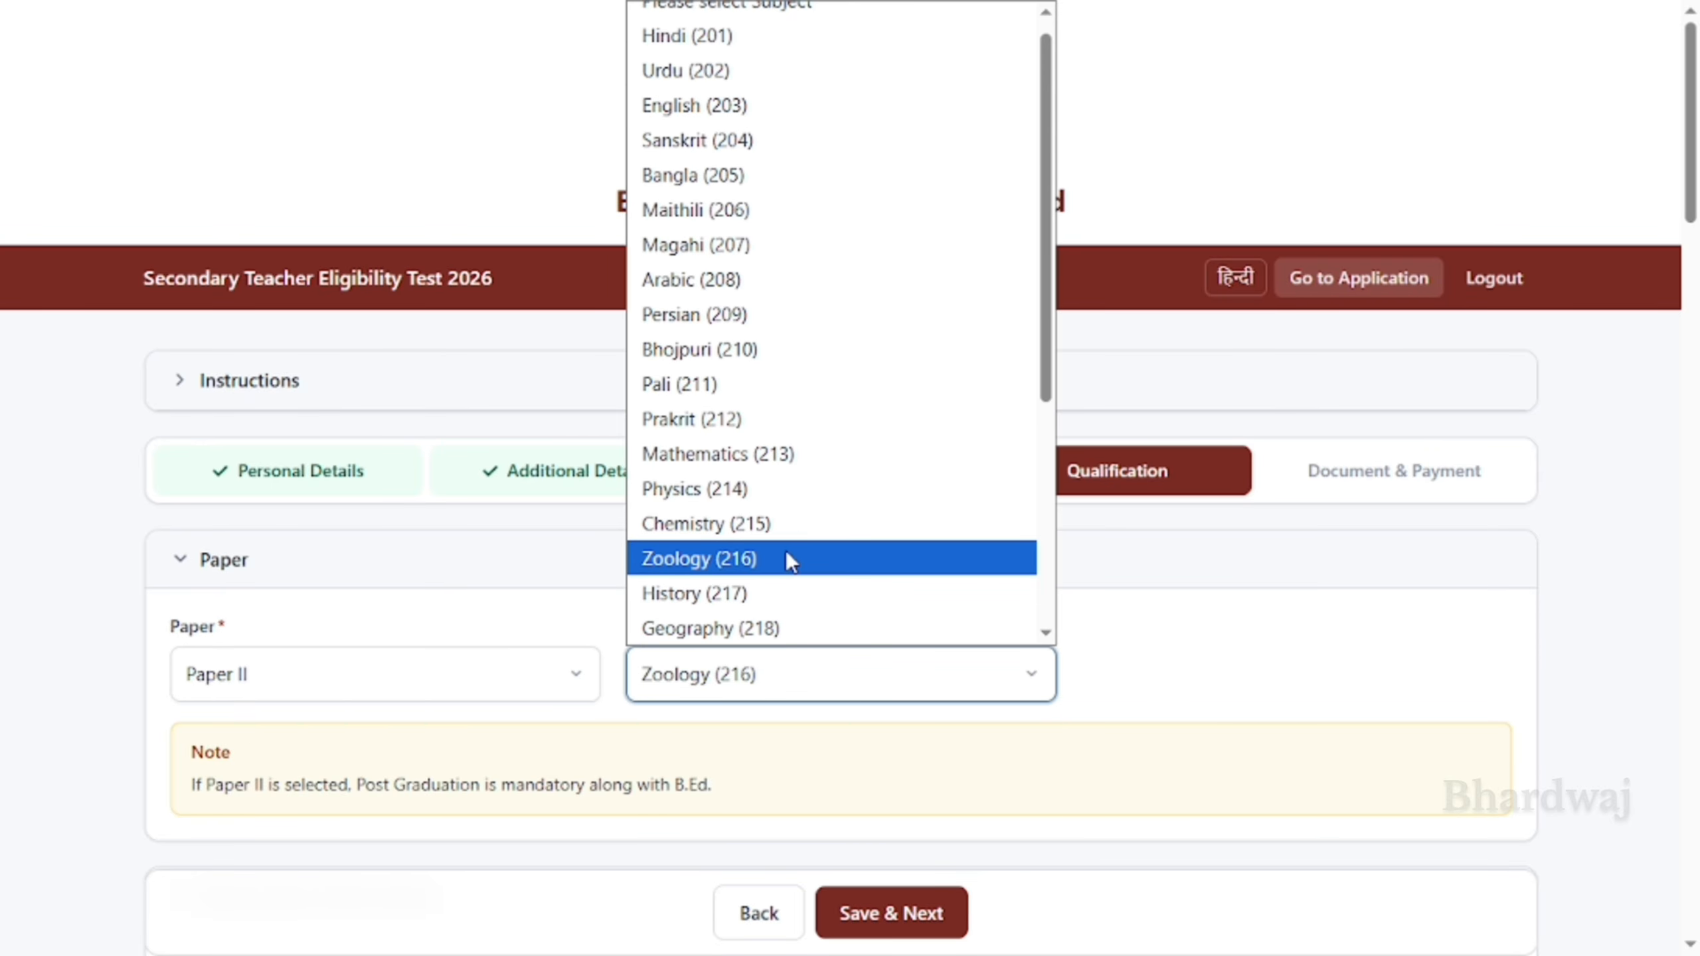
scroll(786, 551, "down", 3)
scroll(789, 613, "down", 1)
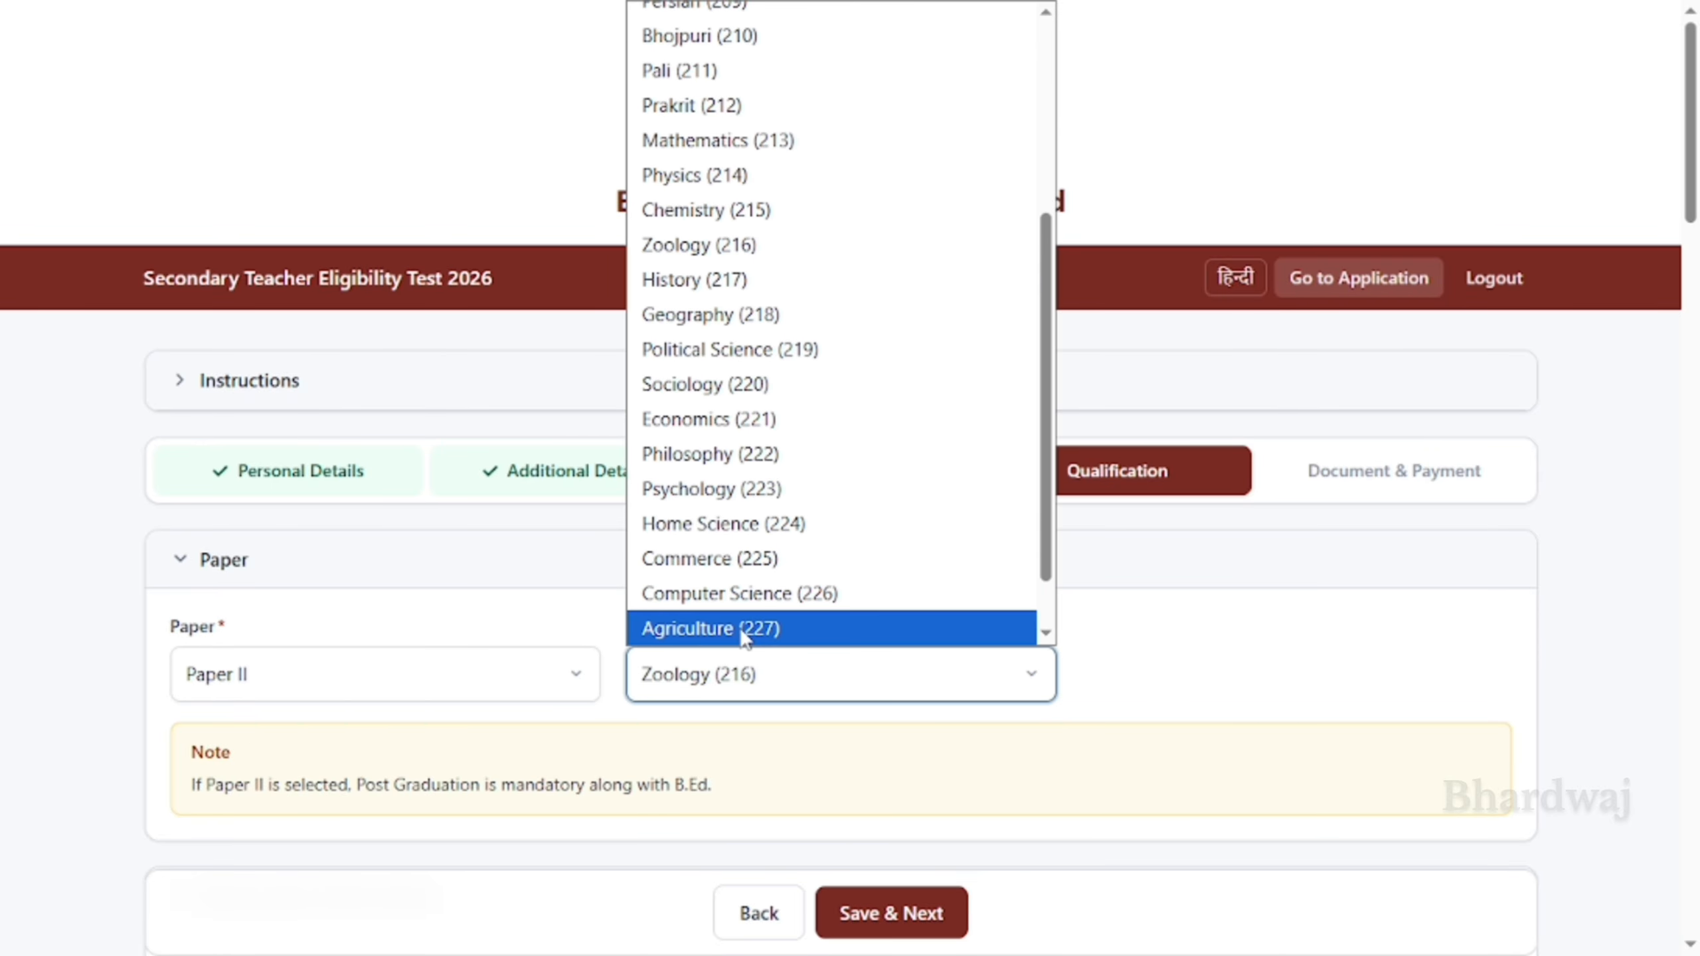
left_click(792, 596)
Read the Post Graduation Details note on whether Post Graduation is mandatory for Computer Science (226)
scroll(655, 649, "down", 15)
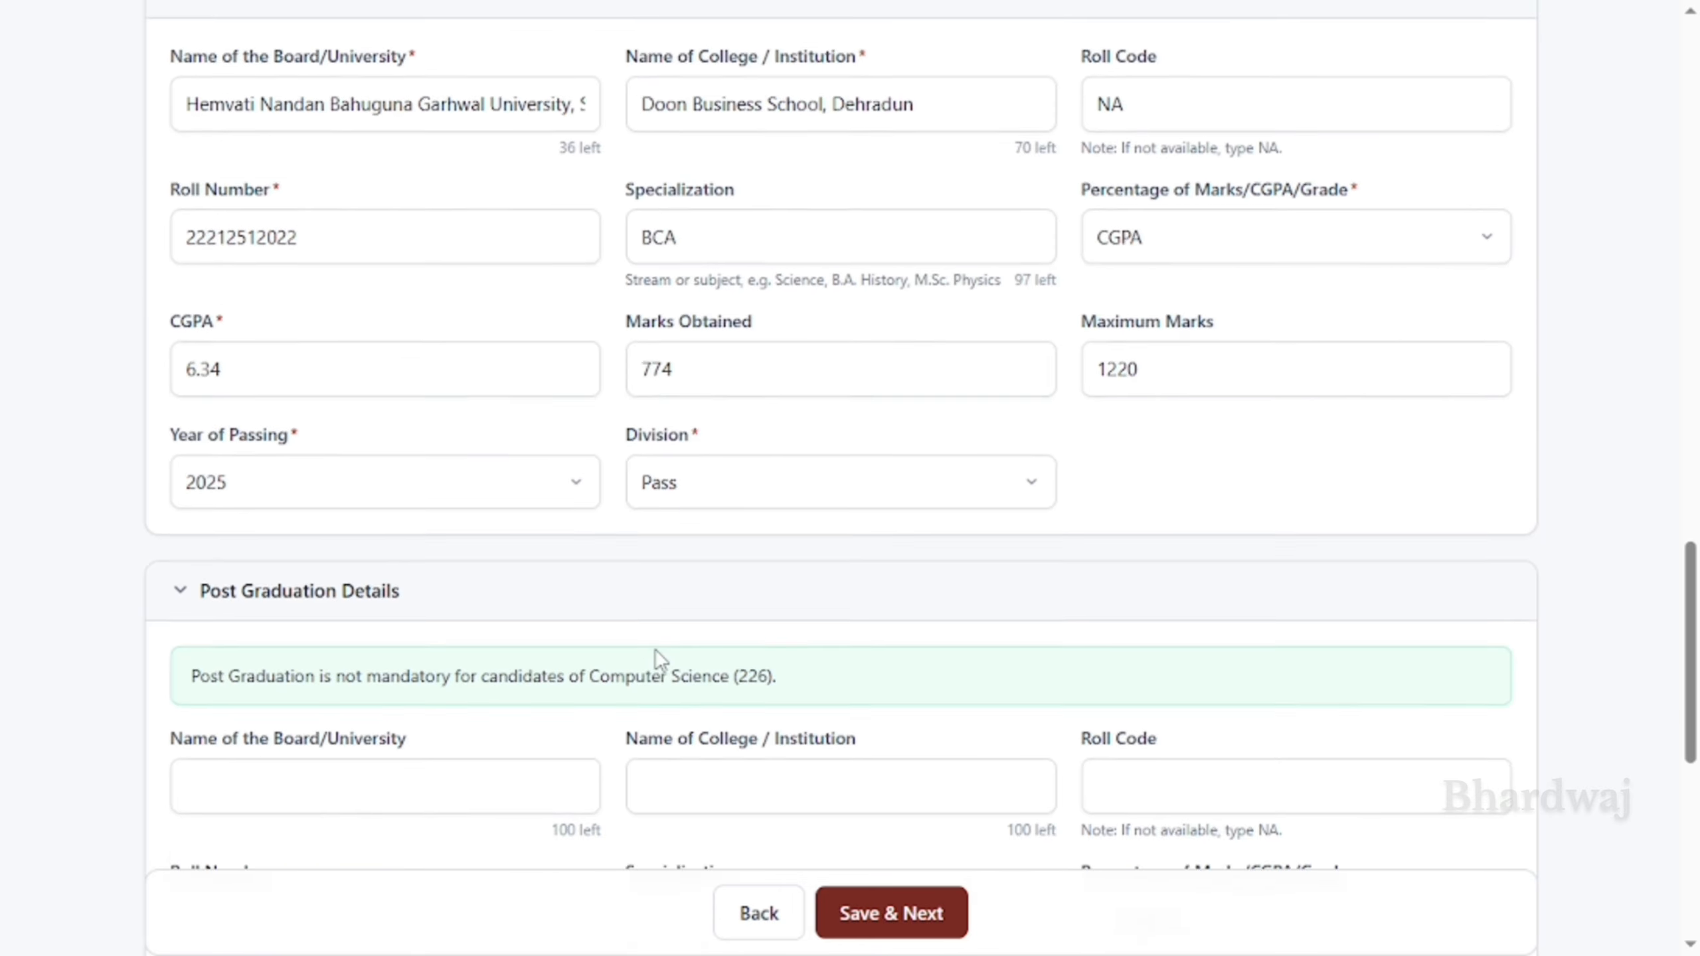
scroll(655, 649, "down", 8)
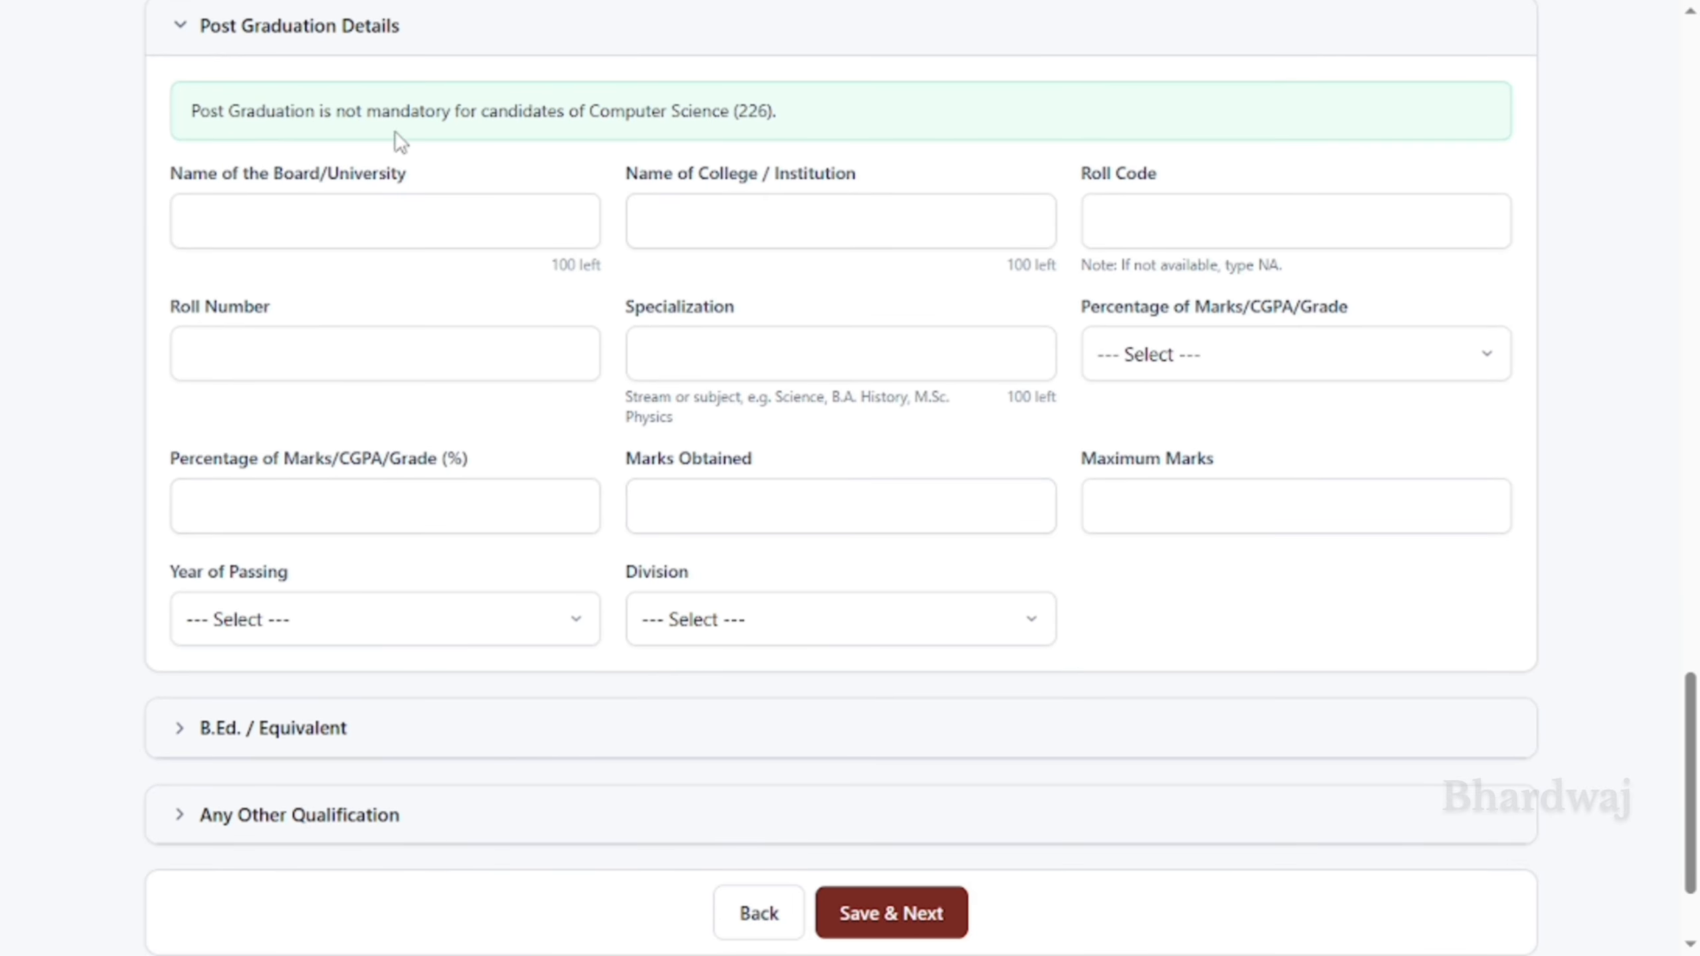
left_click_drag(794, 134, 180, 141)
left_click(180, 141)
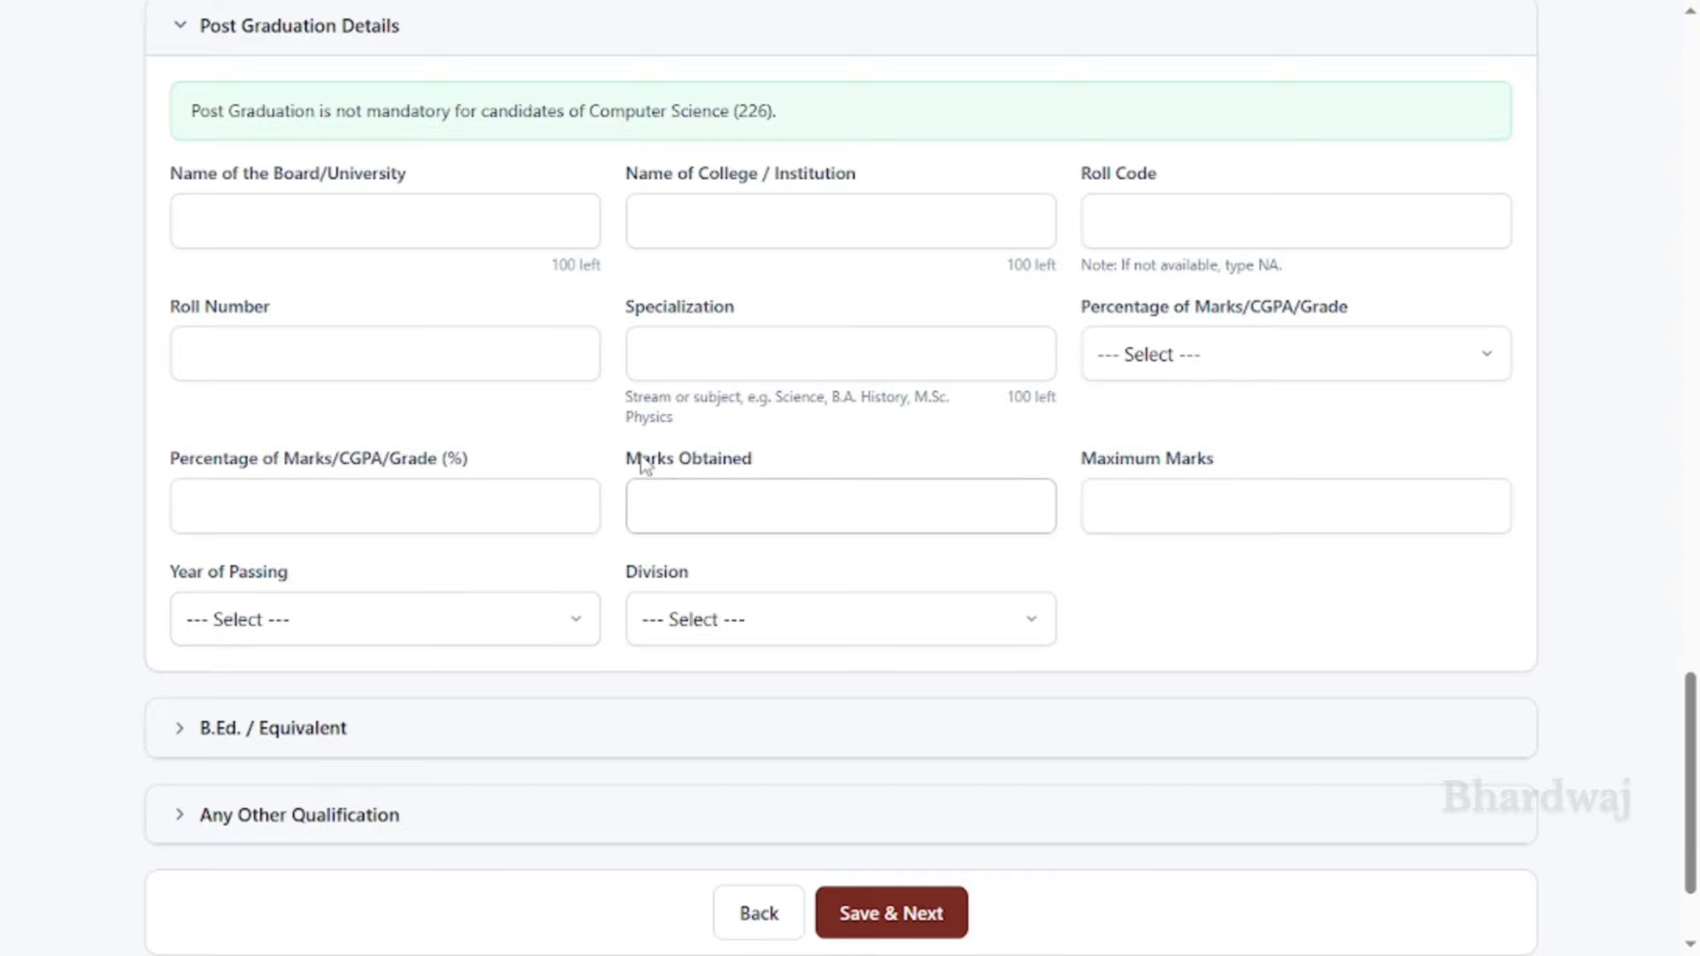
Change the Paper-II subject to Zoology (216) and go through the subject list once more
scroll(644, 463, "up", 15)
left_click(968, 680)
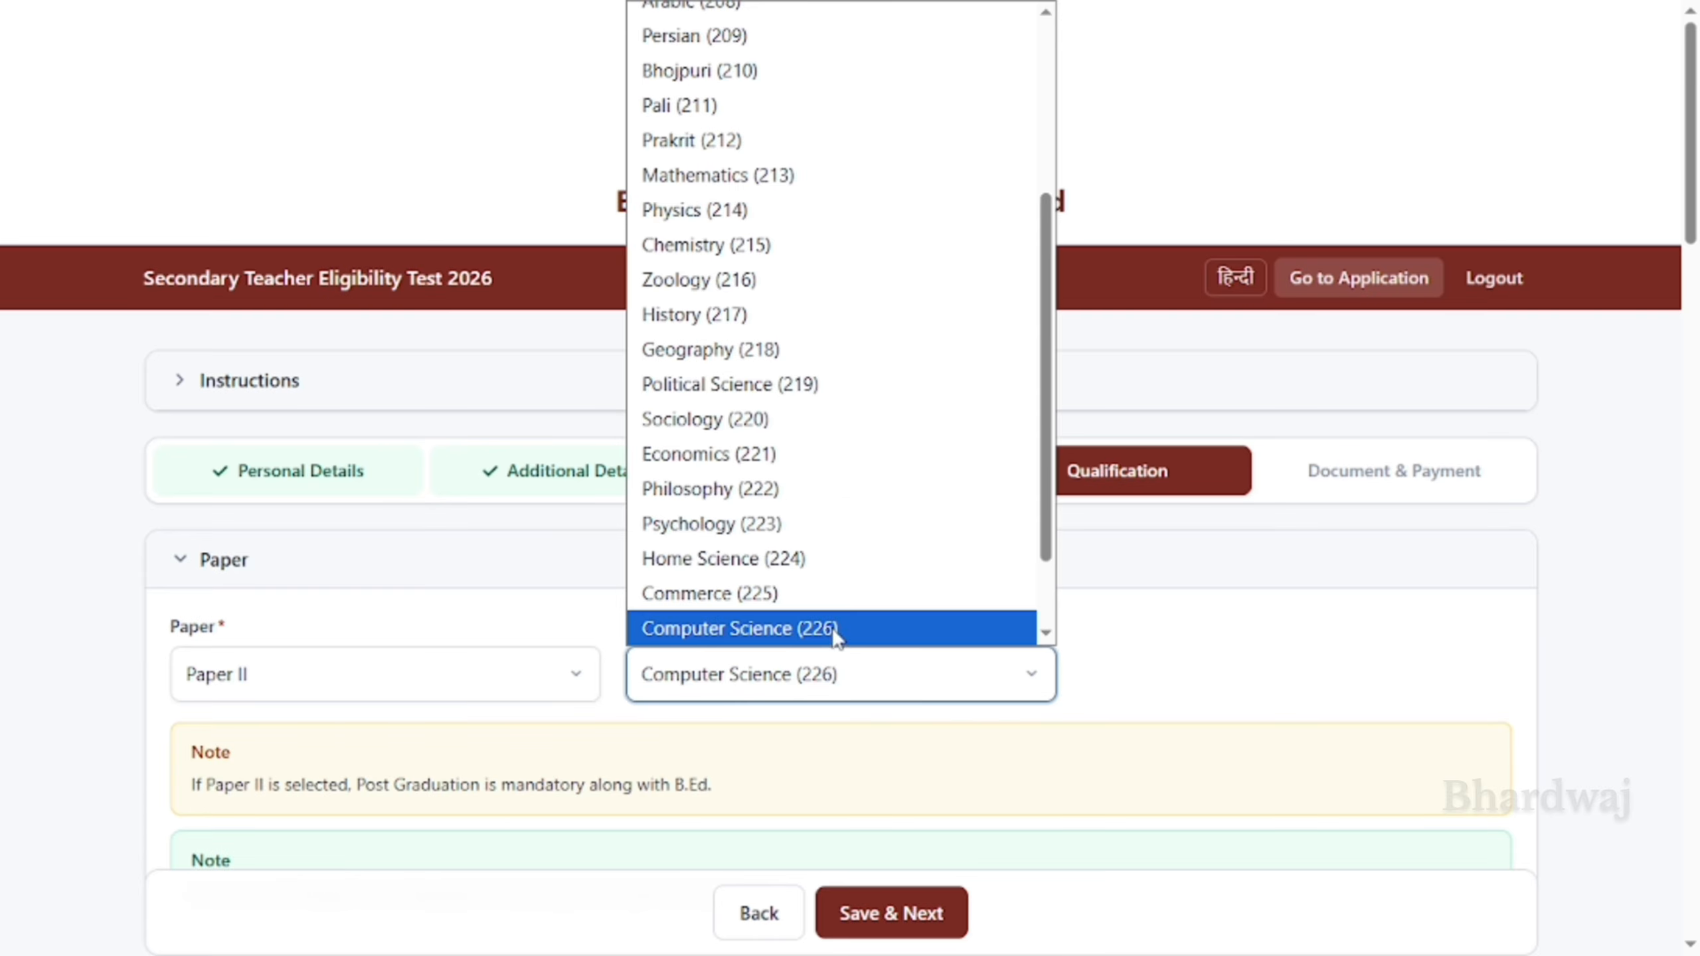
left_click(716, 290)
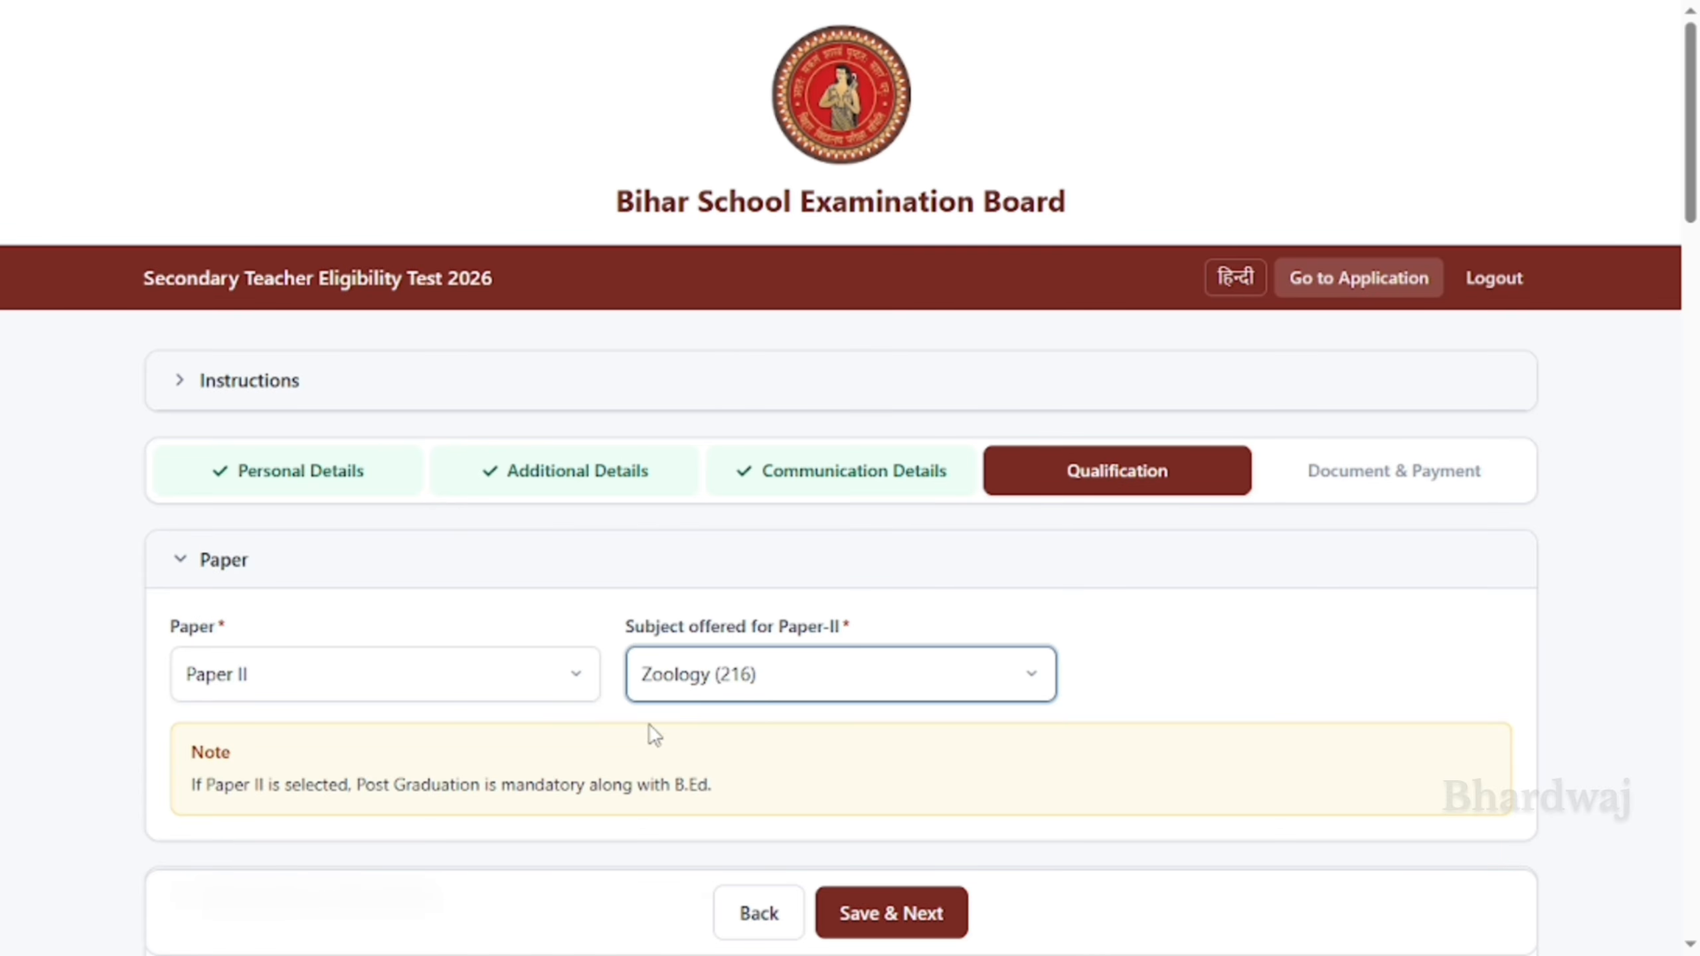
left_click(772, 672)
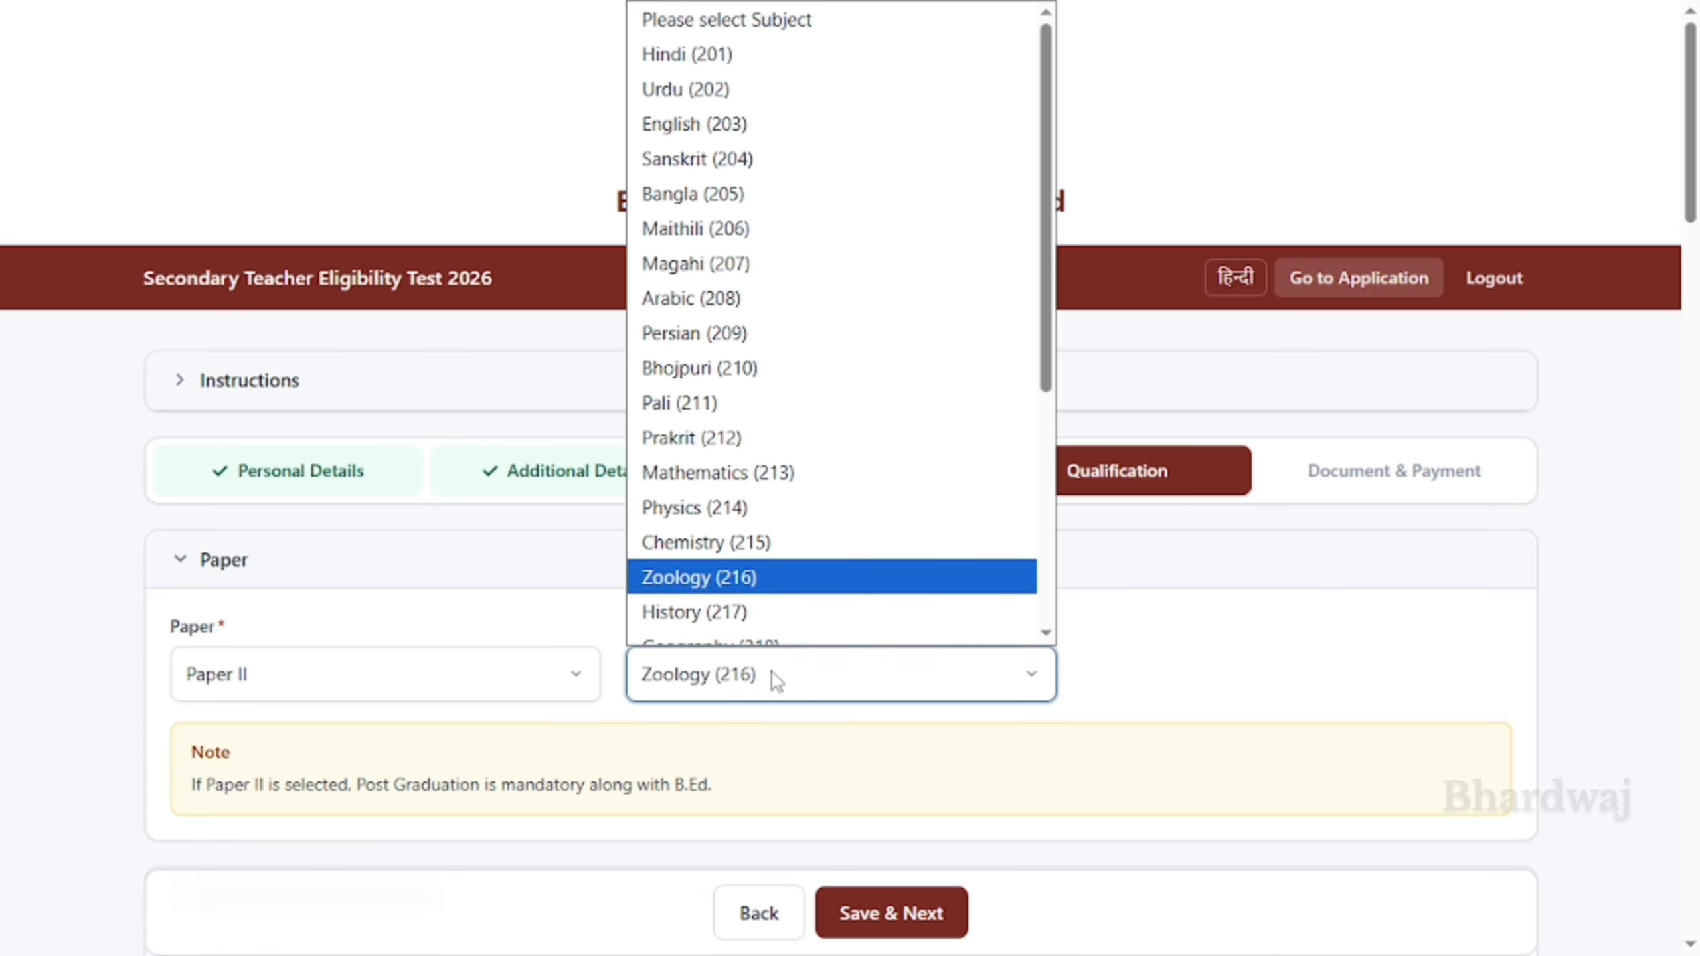
left_click(699, 116)
Examine the required Post Graduation fields, from the board or university name to the marks percentage
scroll(626, 596, "down", 15)
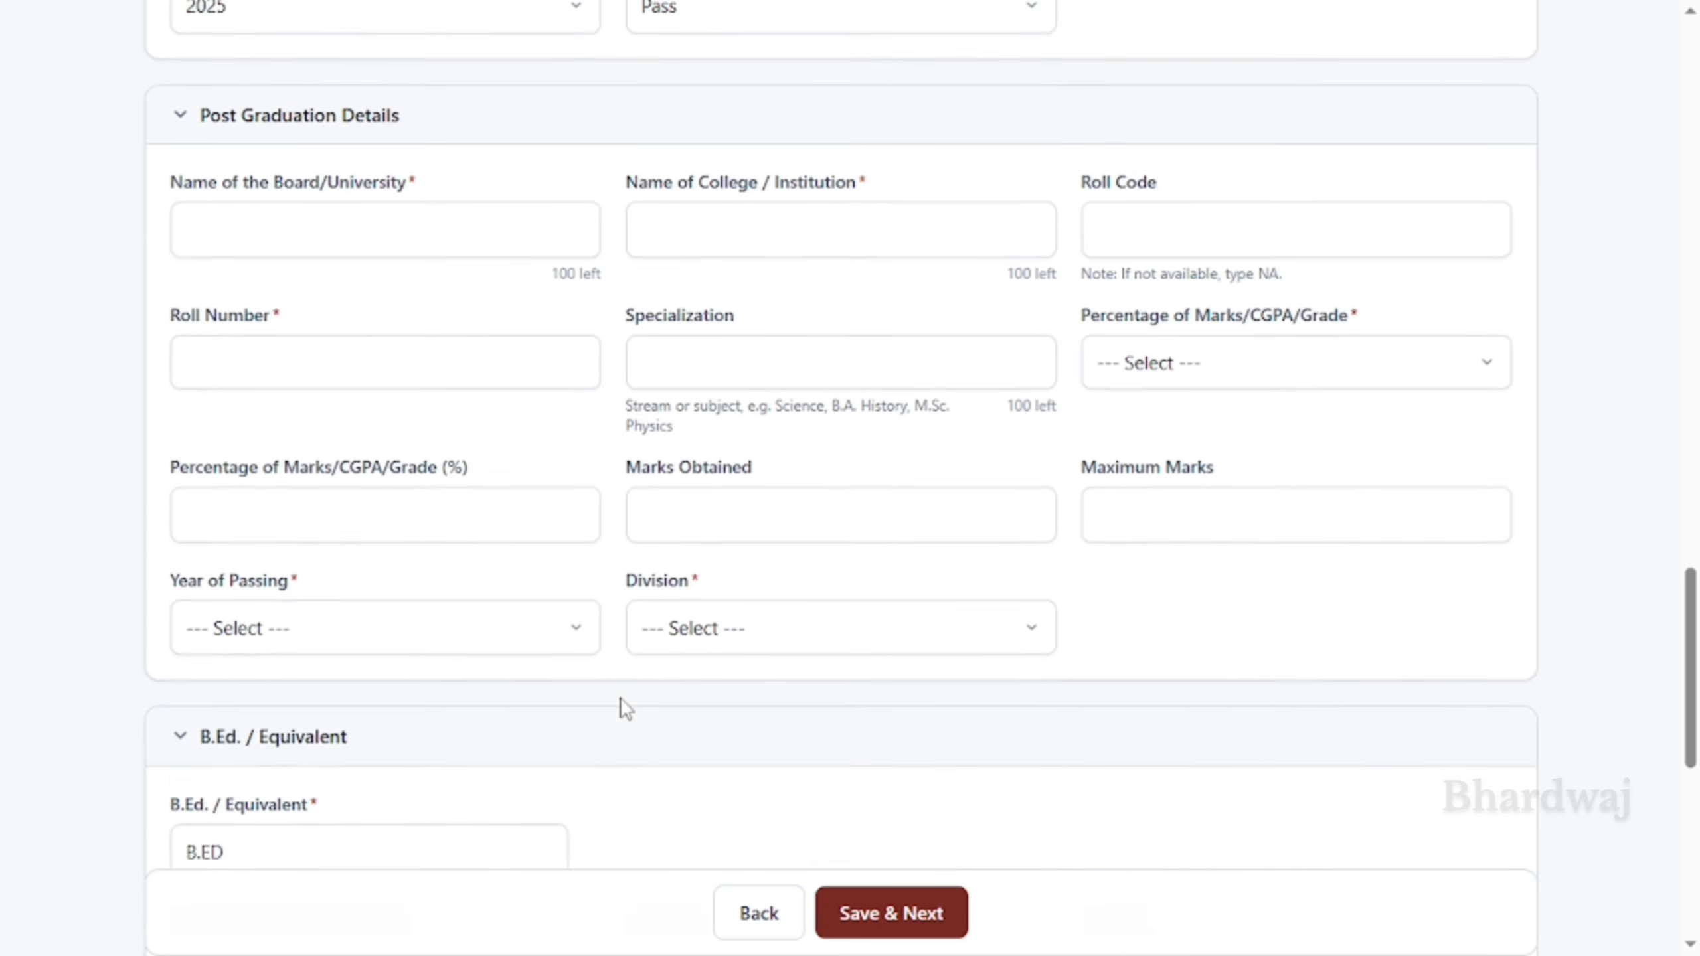
scroll(626, 709, "down", 1)
left_click(221, 124)
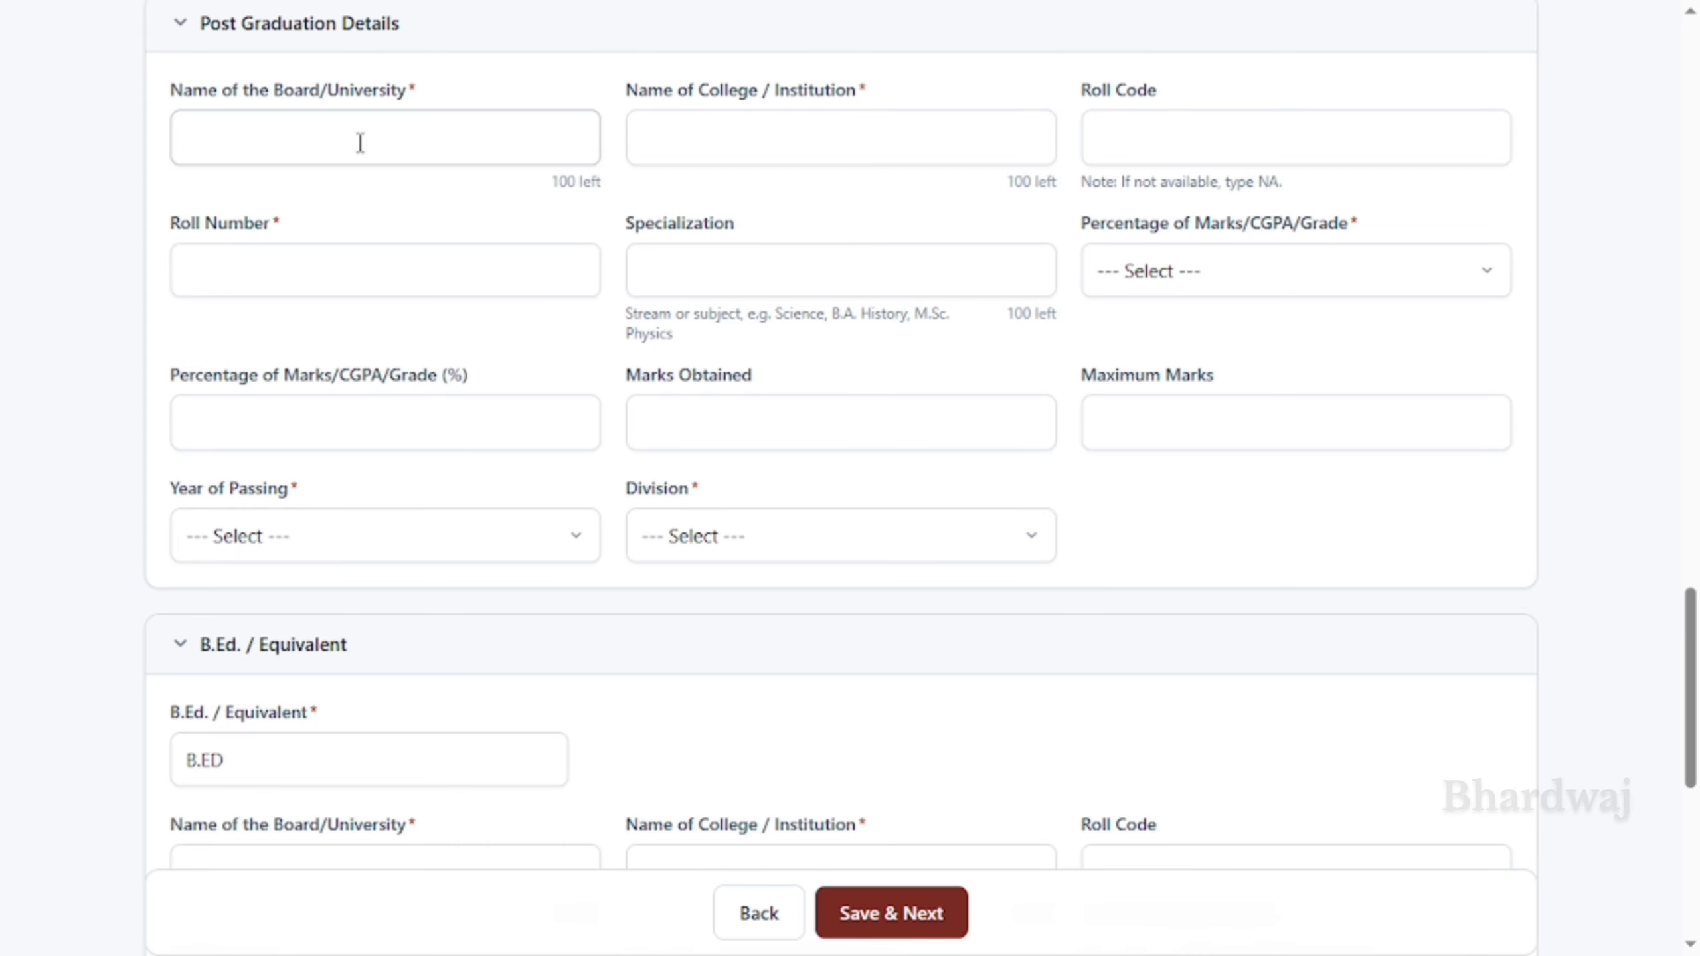
left_click(217, 402)
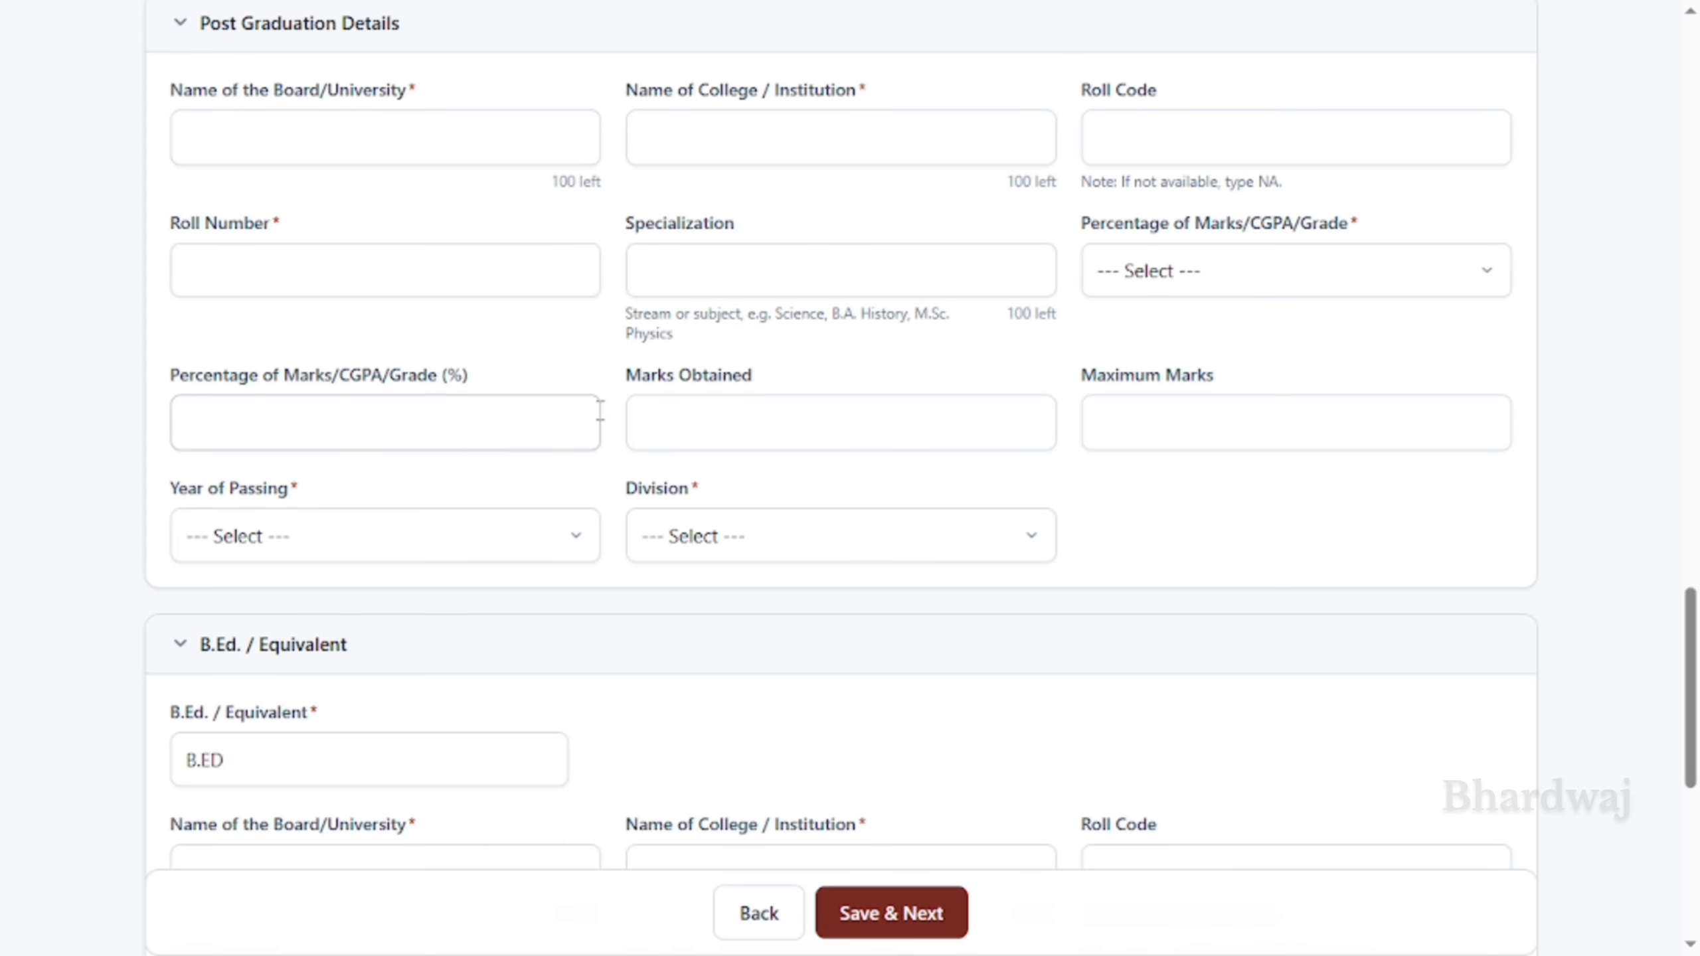
Review the B.Ed. / Equivalent fields, and expand the optional Any Other Qualification section to check its PGDCA entry
scroll(600, 406, "down", 4)
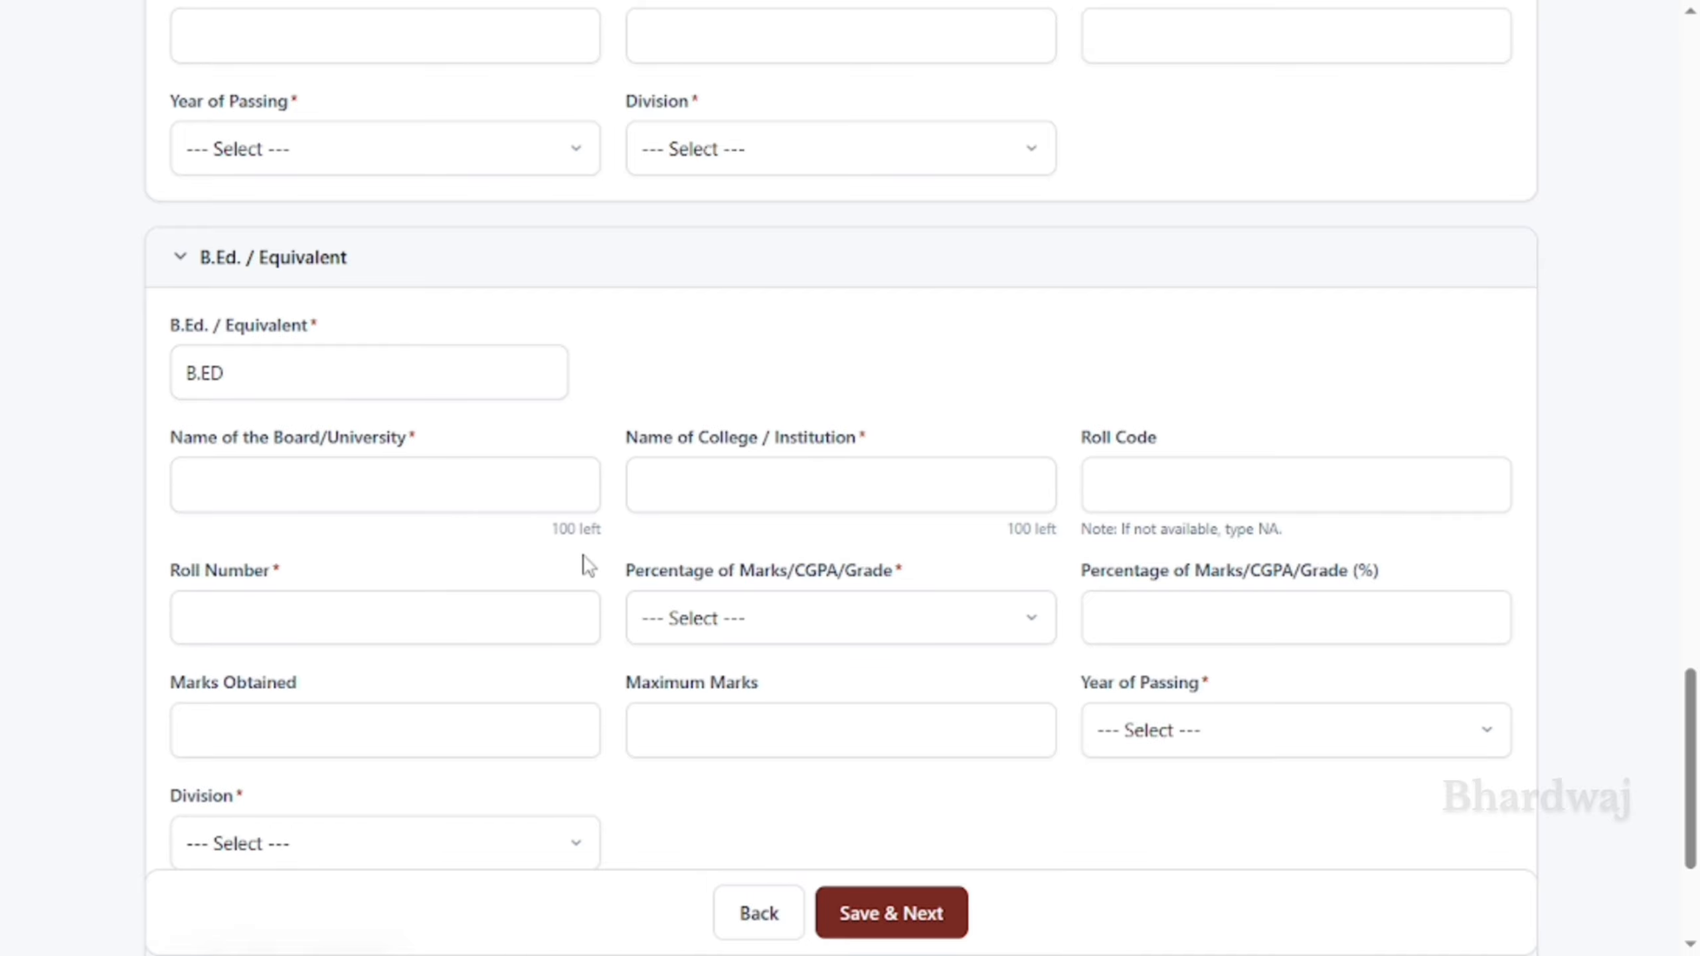
scroll(584, 566, "up", 2)
scroll(585, 563, "down", 2)
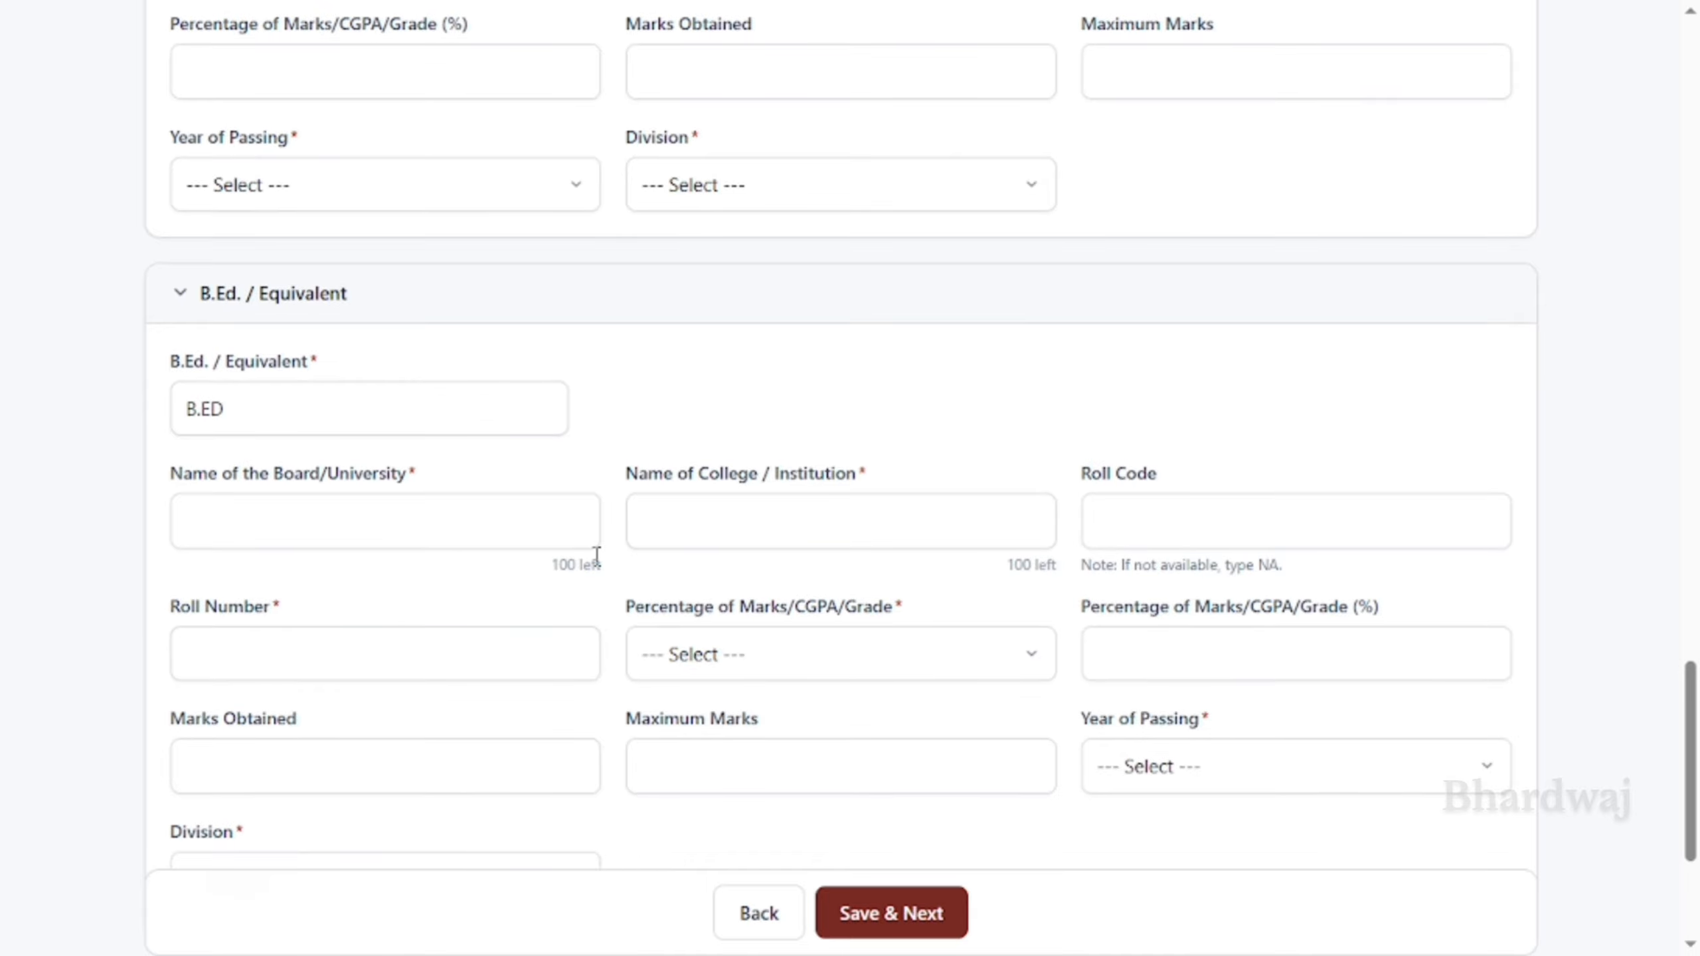
scroll(596, 556, "down", 4)
left_click(178, 653)
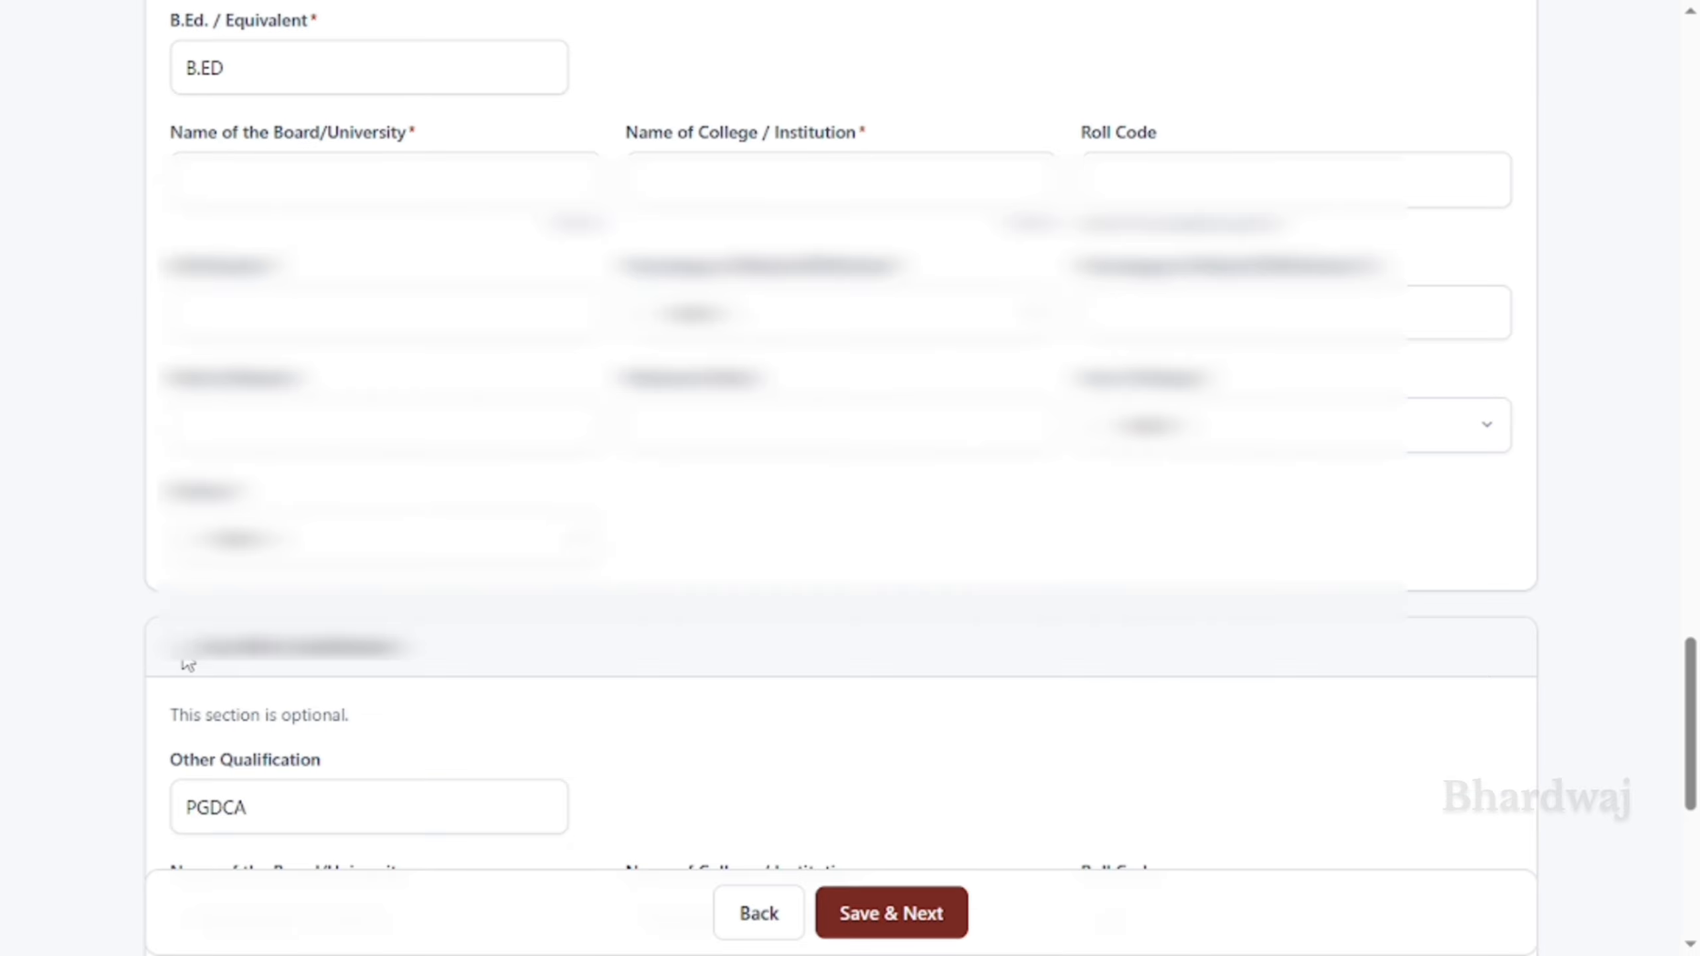
scroll(486, 671, "down", 8)
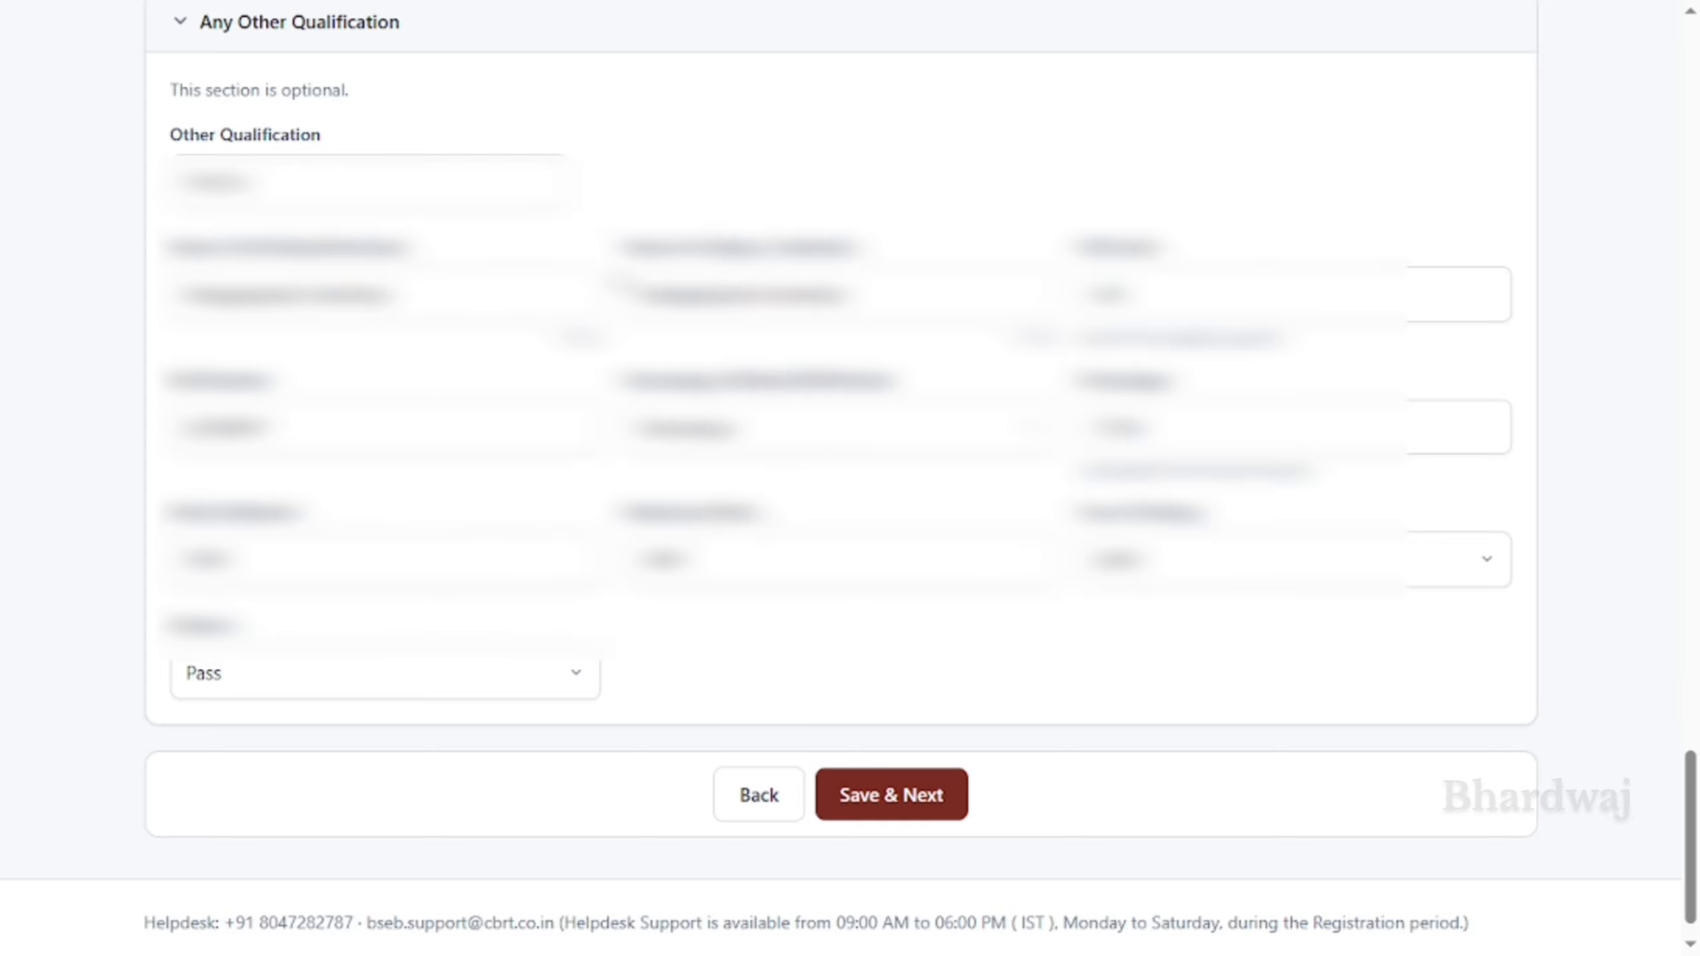
Collapse the optional Any Other Qualification section and save the qualification details to continue to Document & Payment
left_click(187, 26)
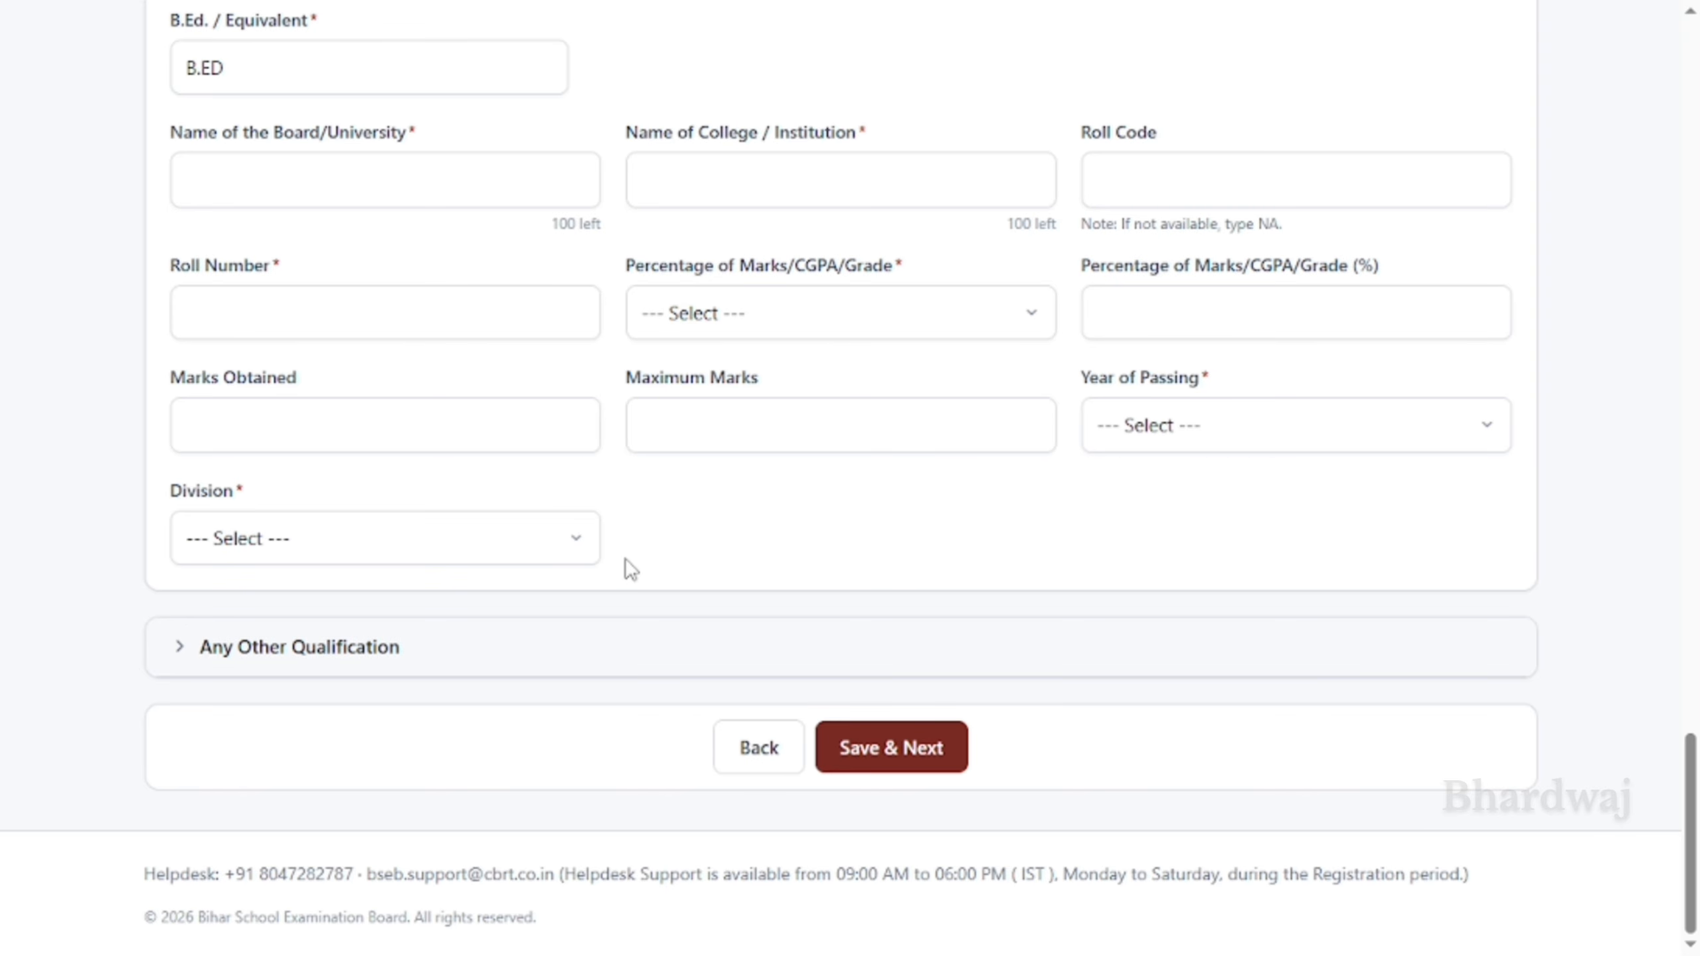
scroll(624, 558, "up", 5)
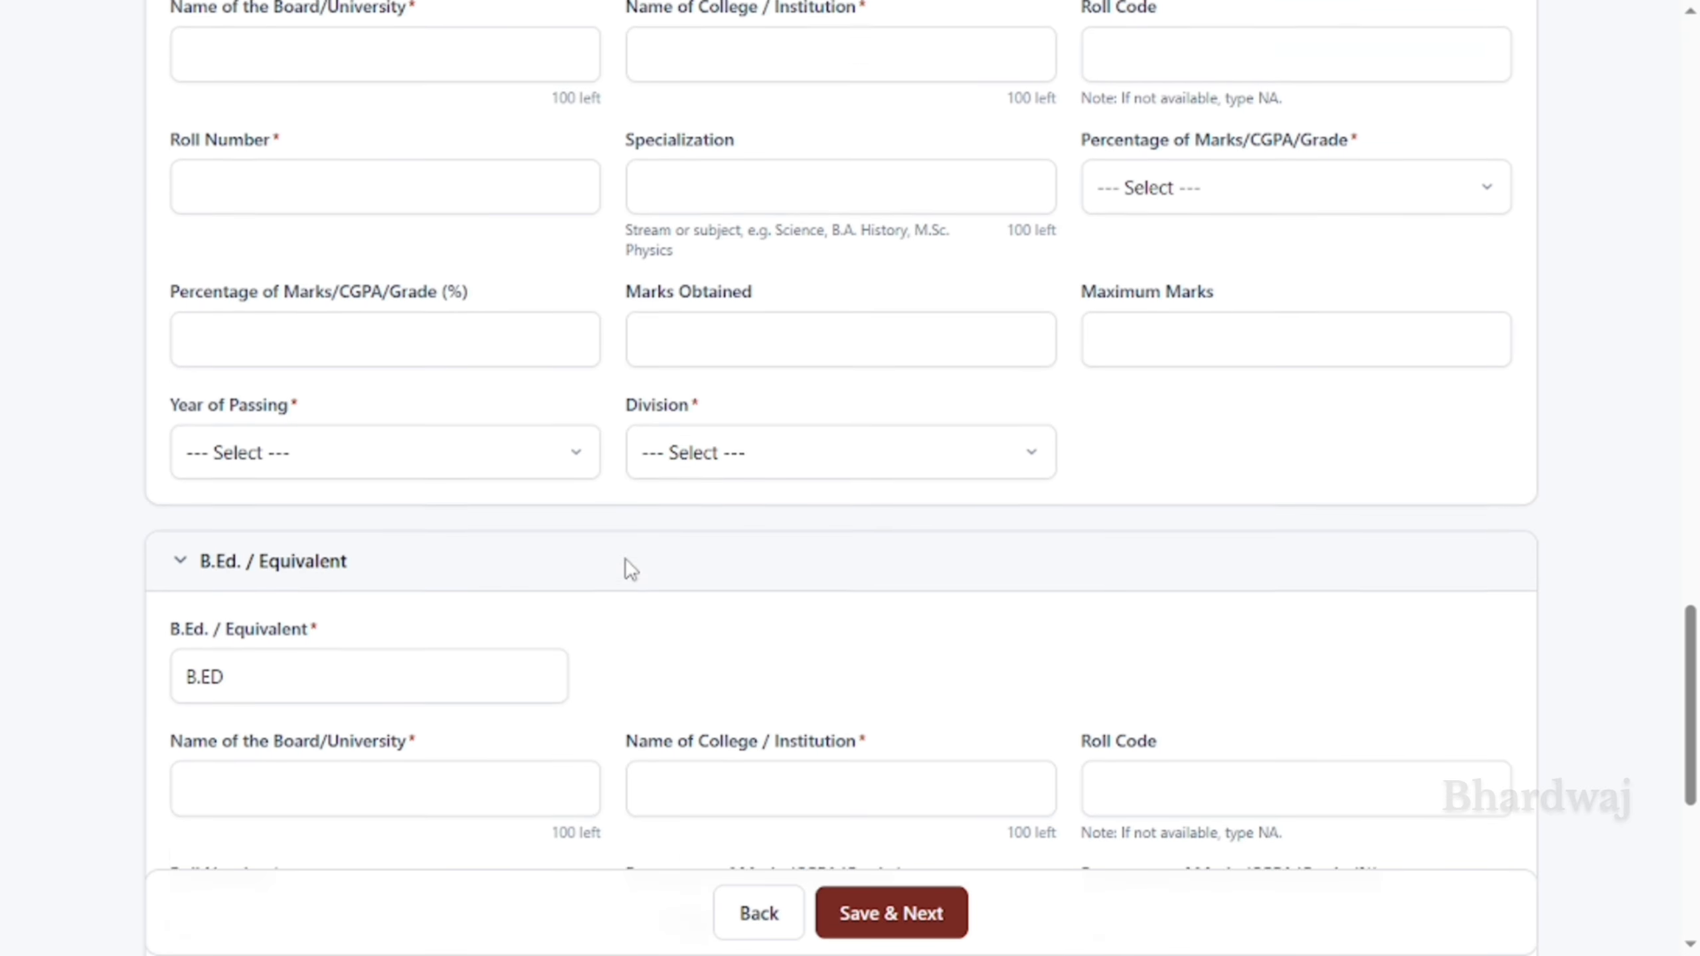
scroll(625, 558, "up", 1)
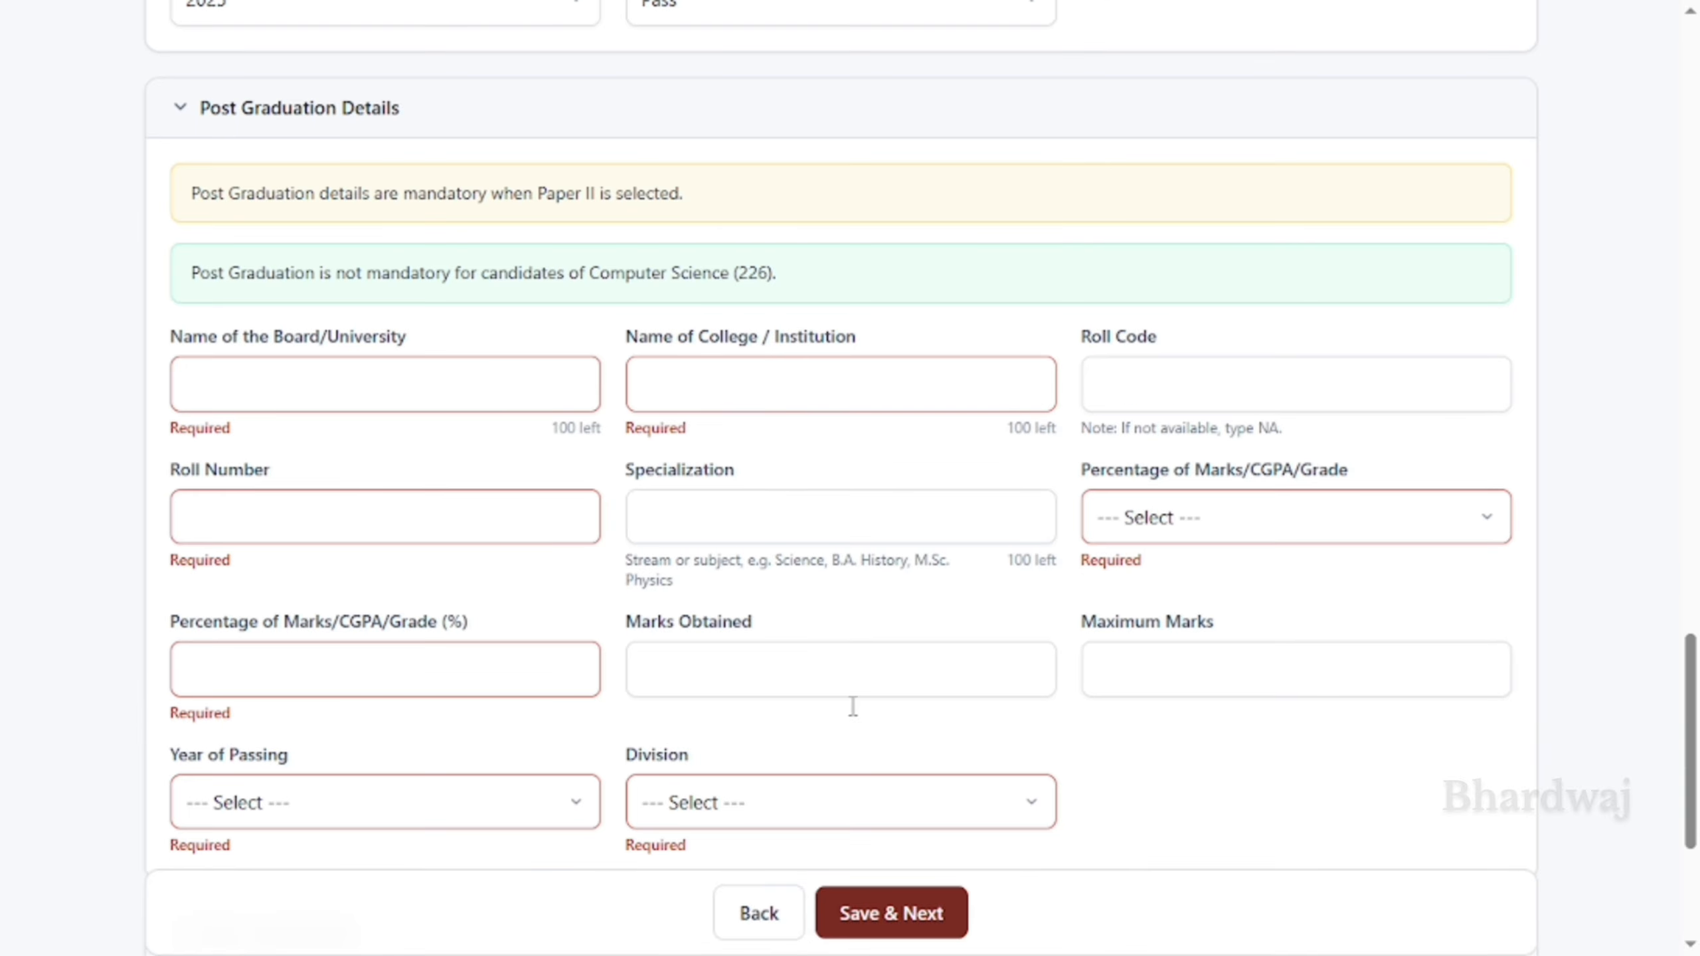
left_click(903, 906)
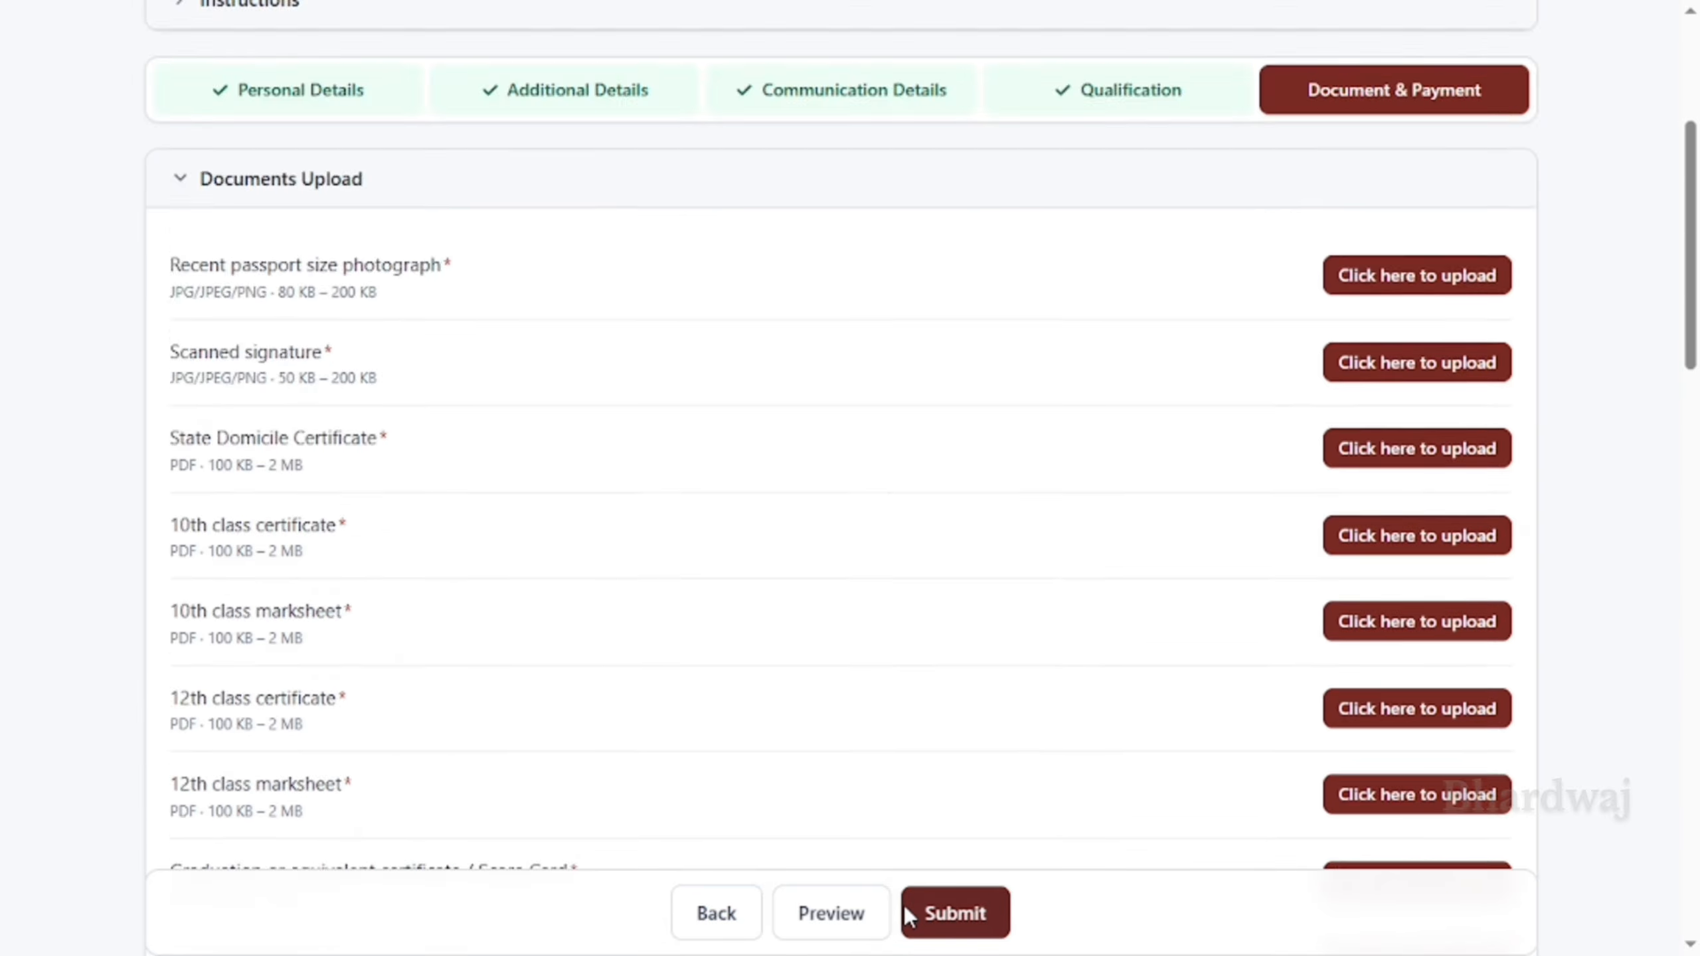
Review the Documents Upload list, checking the required file formats and size limits from the passport photograph to the Cheque/Pass Book
scroll(828, 682, "down", 6)
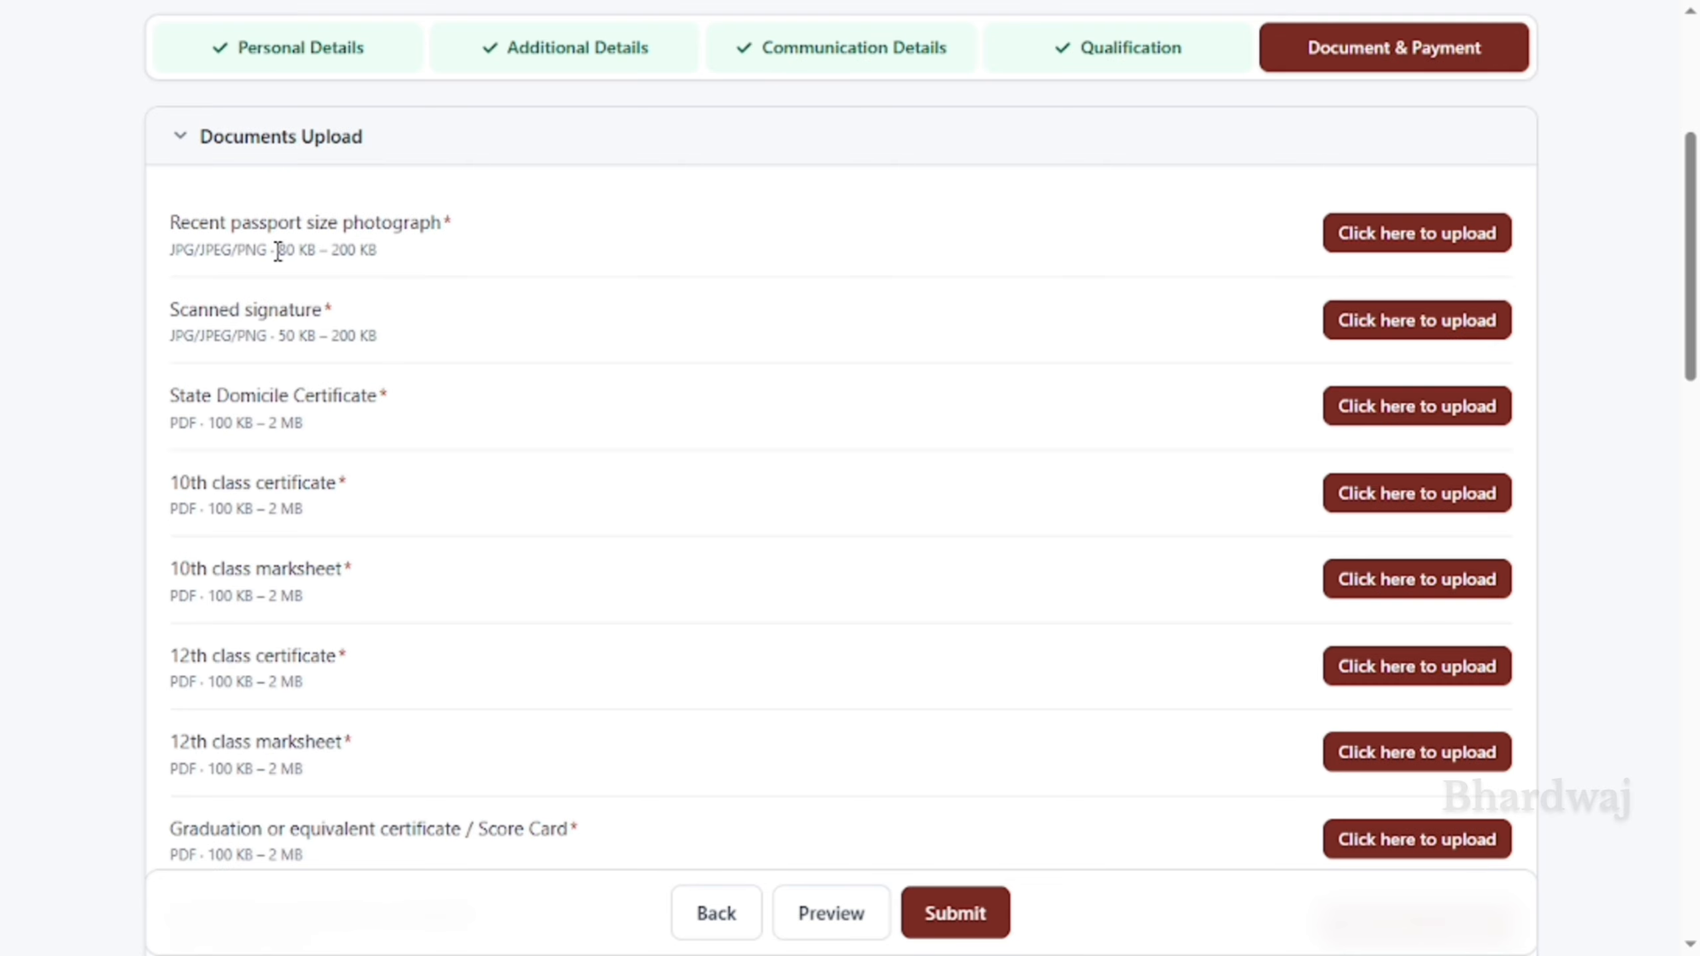
left_click_drag(277, 251, 382, 262)
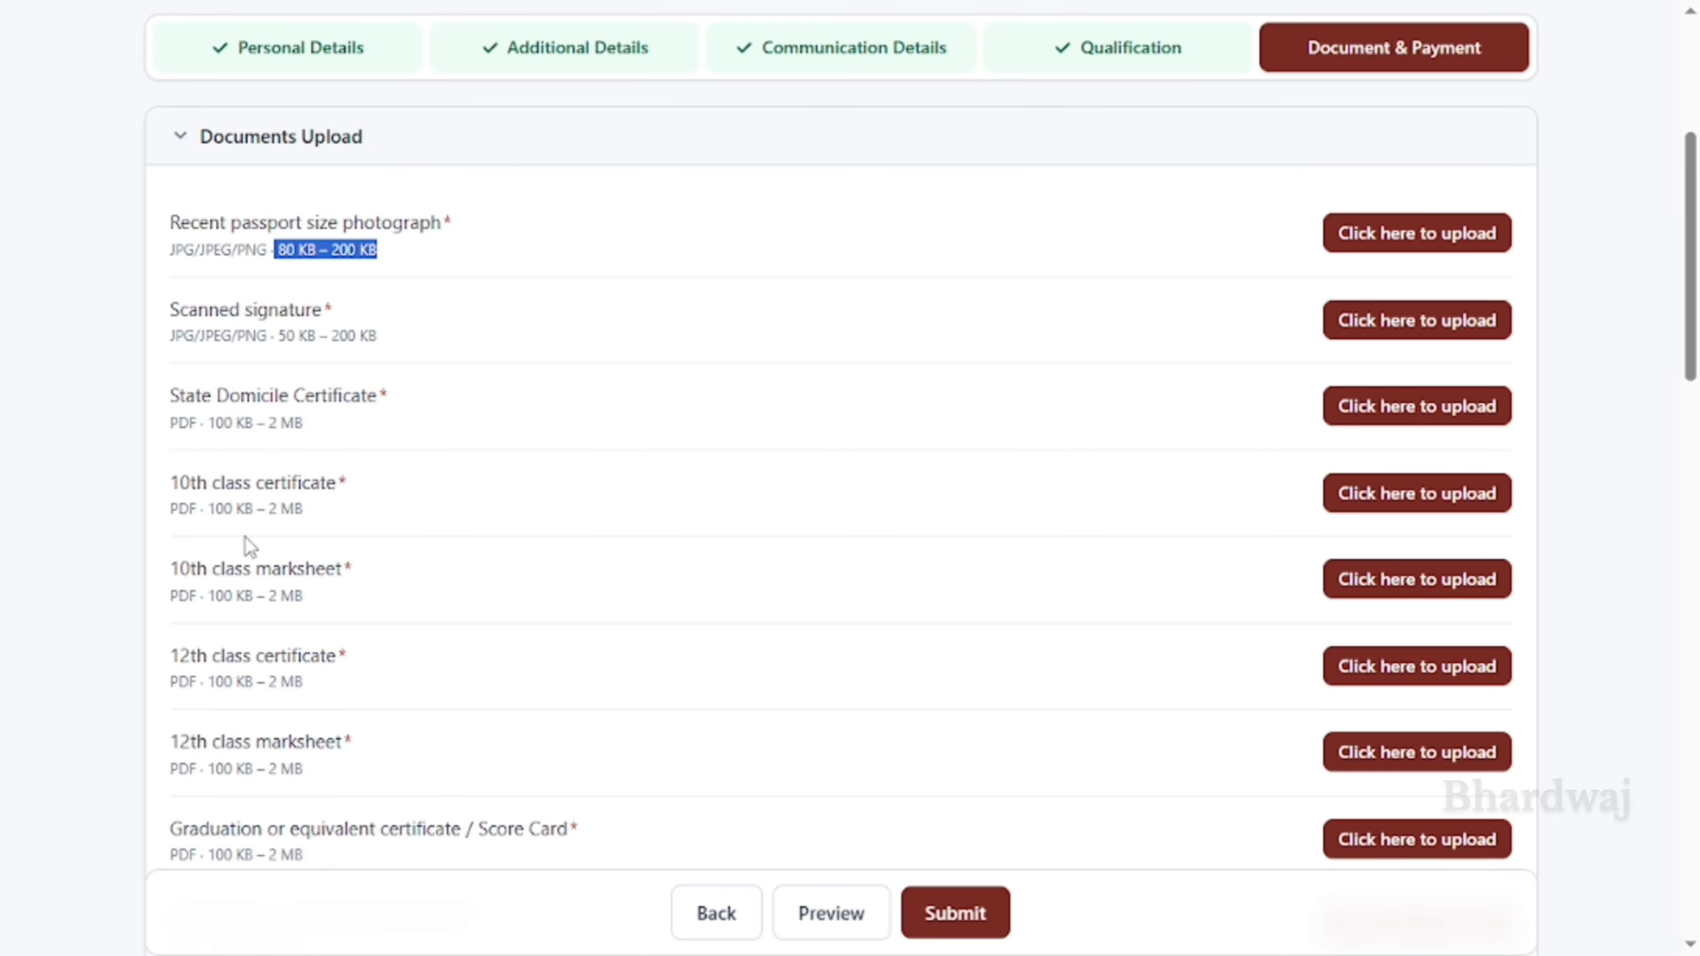
scroll(322, 592, "down", 3)
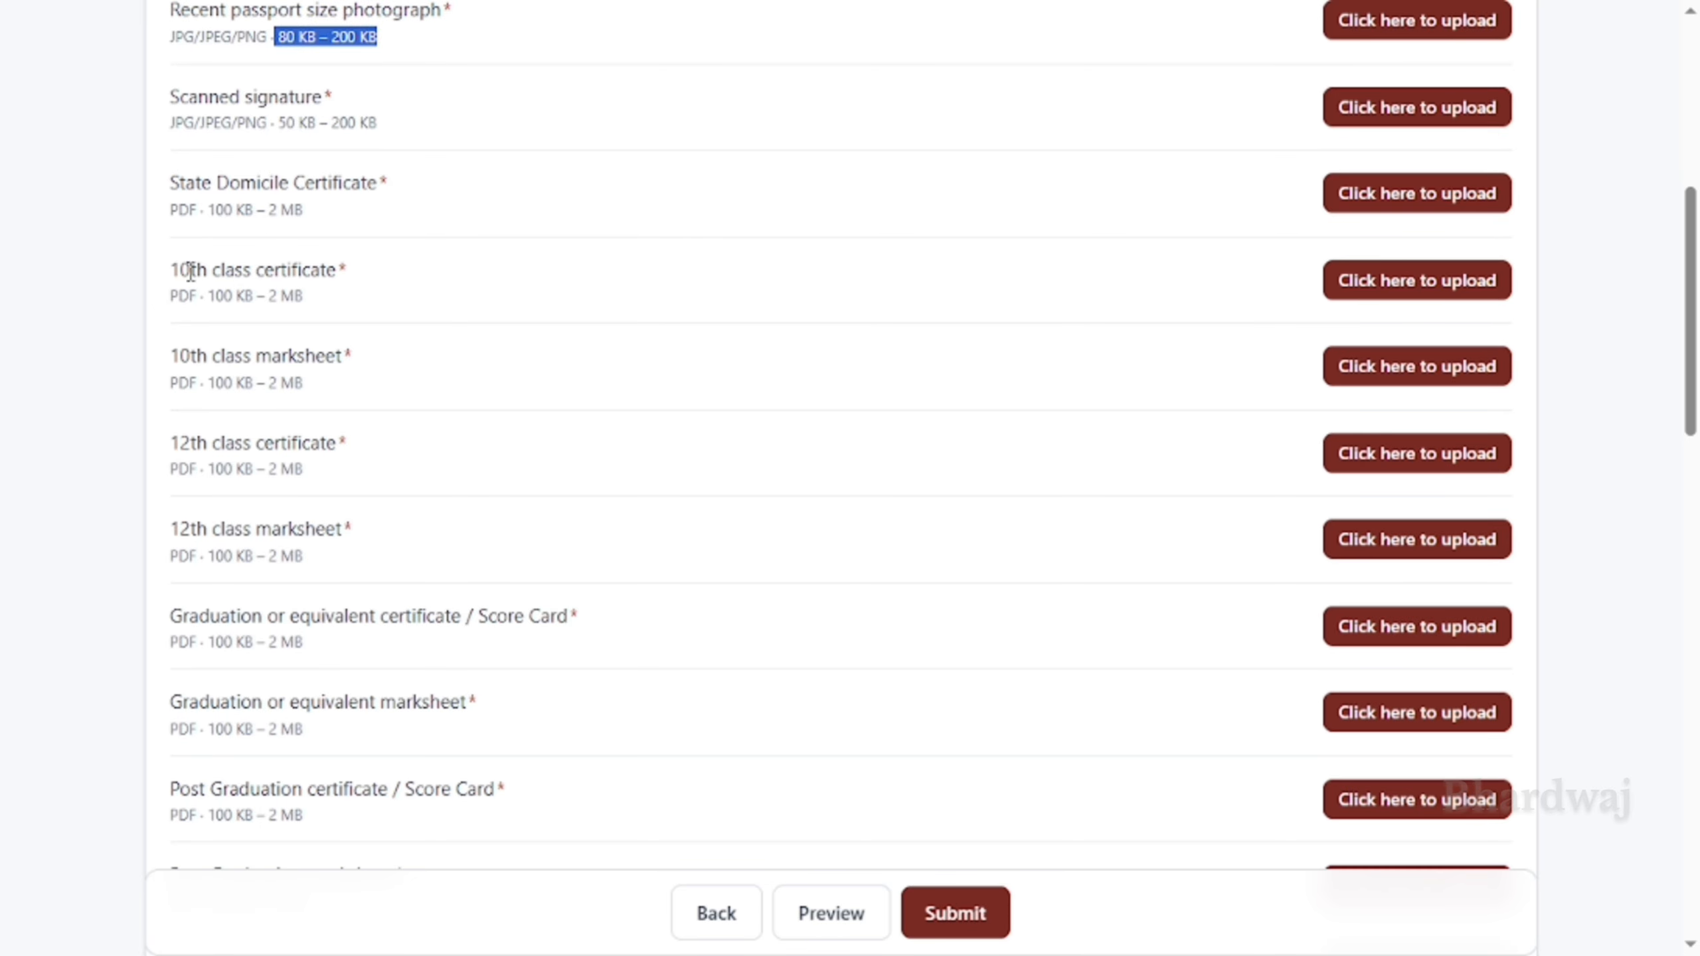
left_click_drag(179, 271, 339, 297)
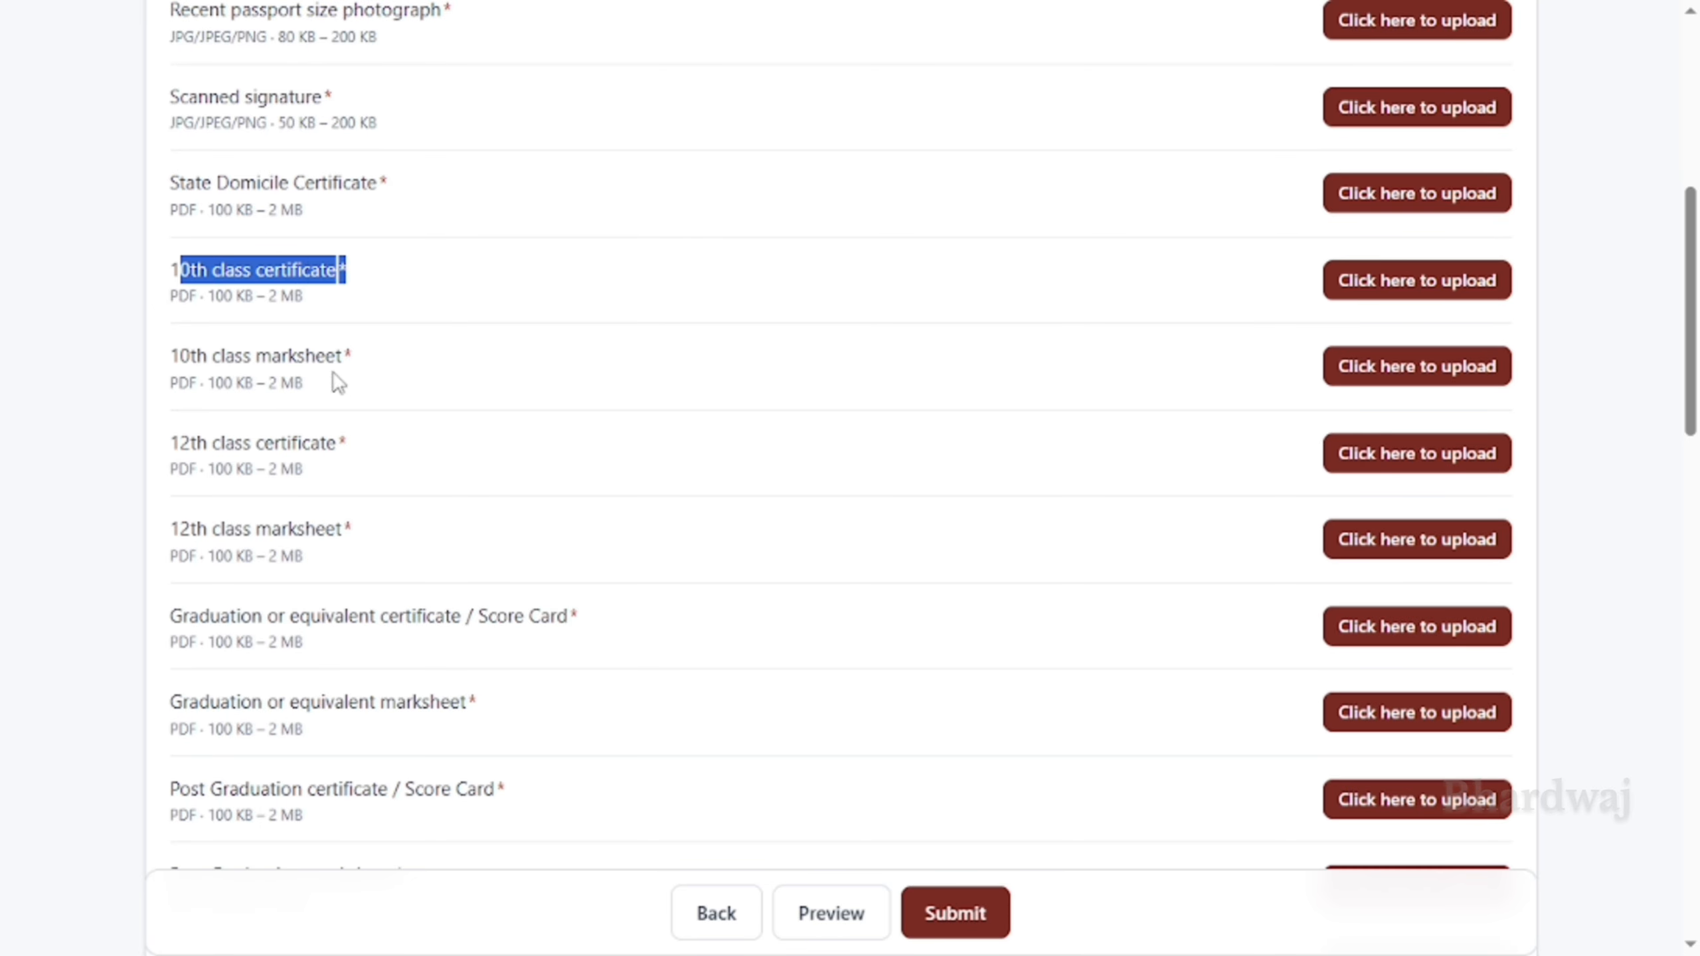
scroll(413, 583, "down", 4)
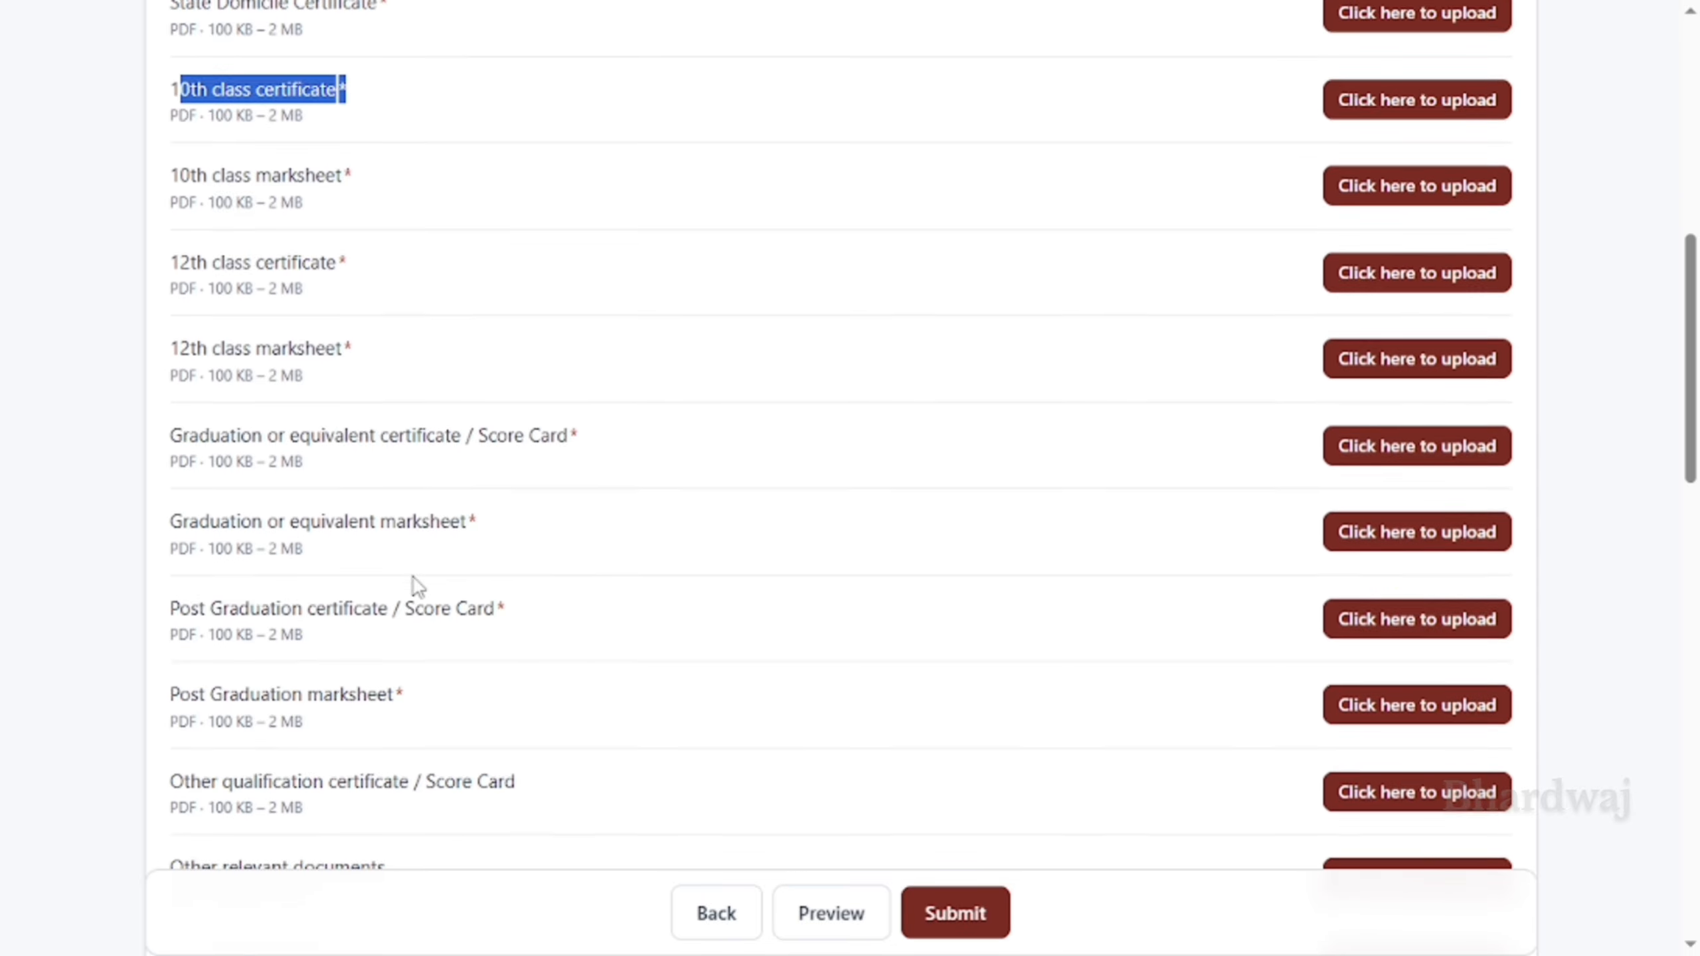
scroll(469, 583, "down", 1)
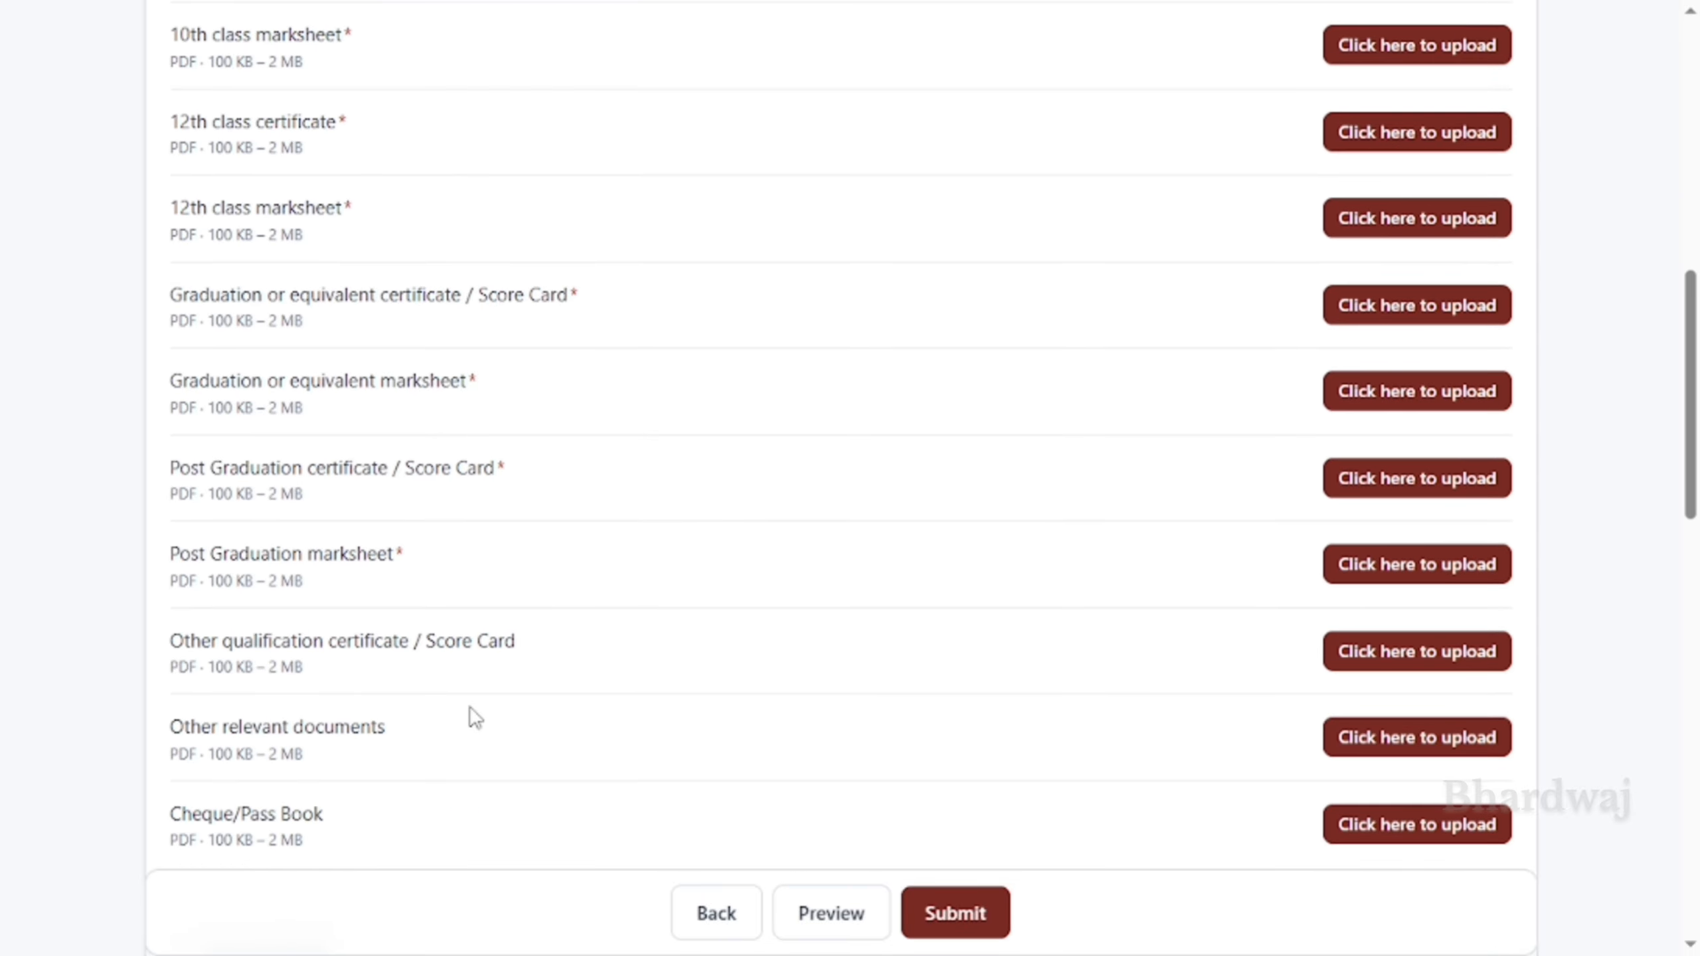
scroll(470, 714, "down", 1)
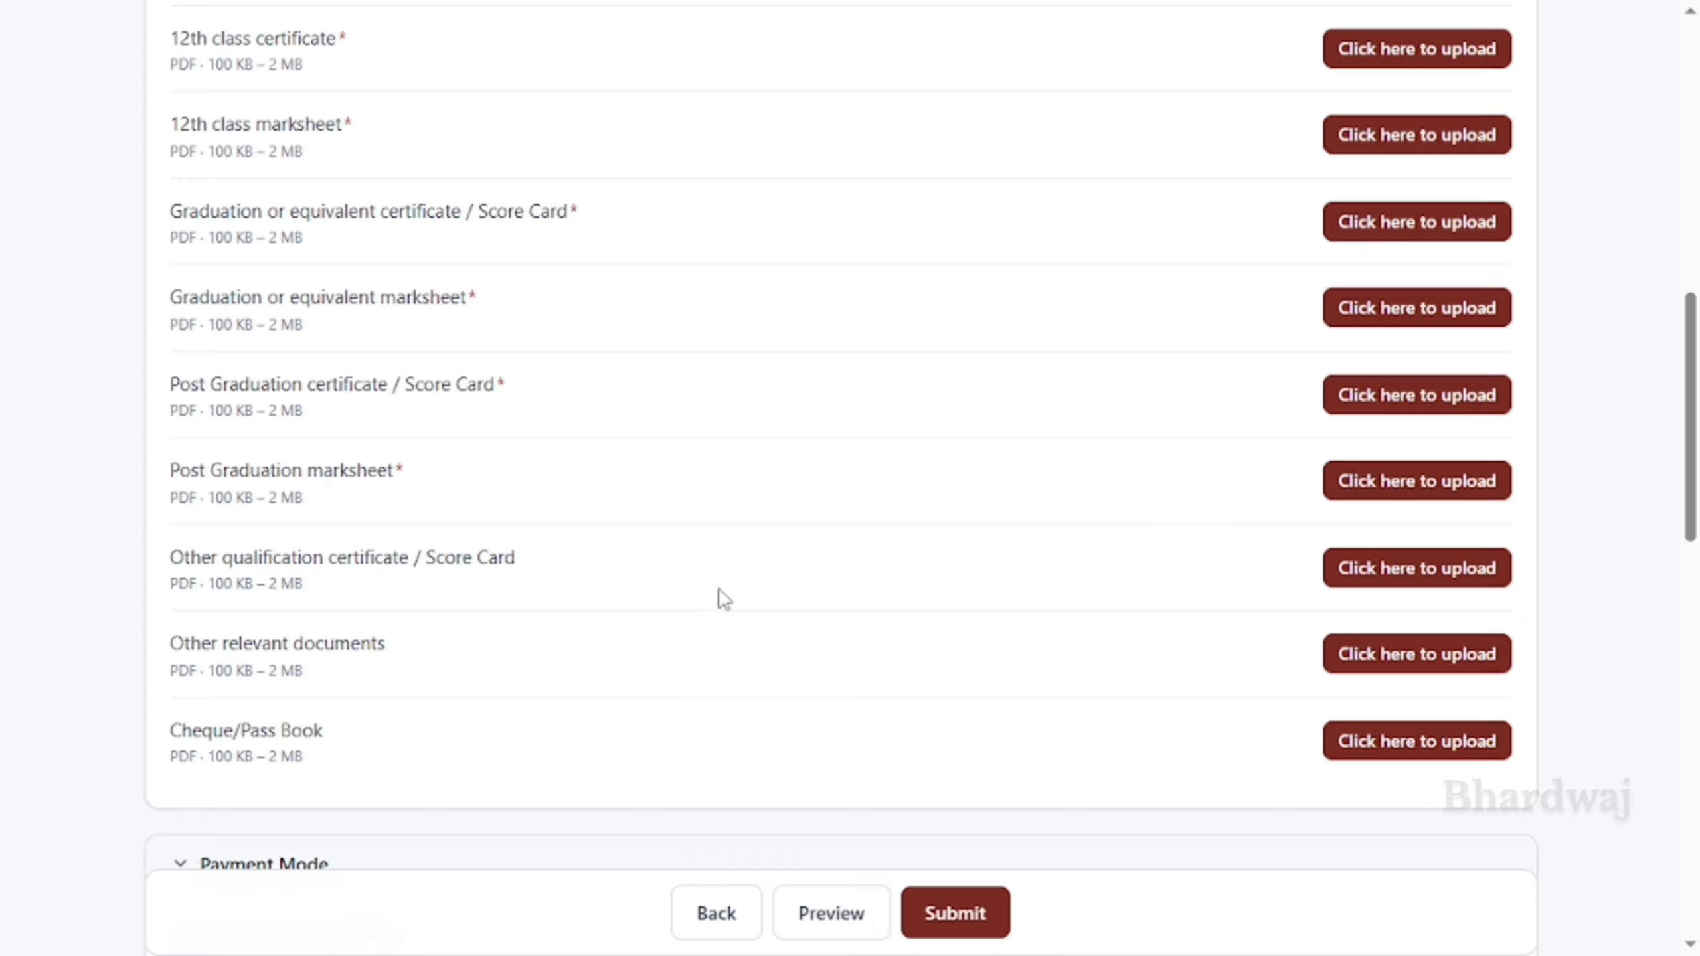
Choose Online as the payment mode and read the applicable fee and payment notes
scroll(719, 589, "down", 6)
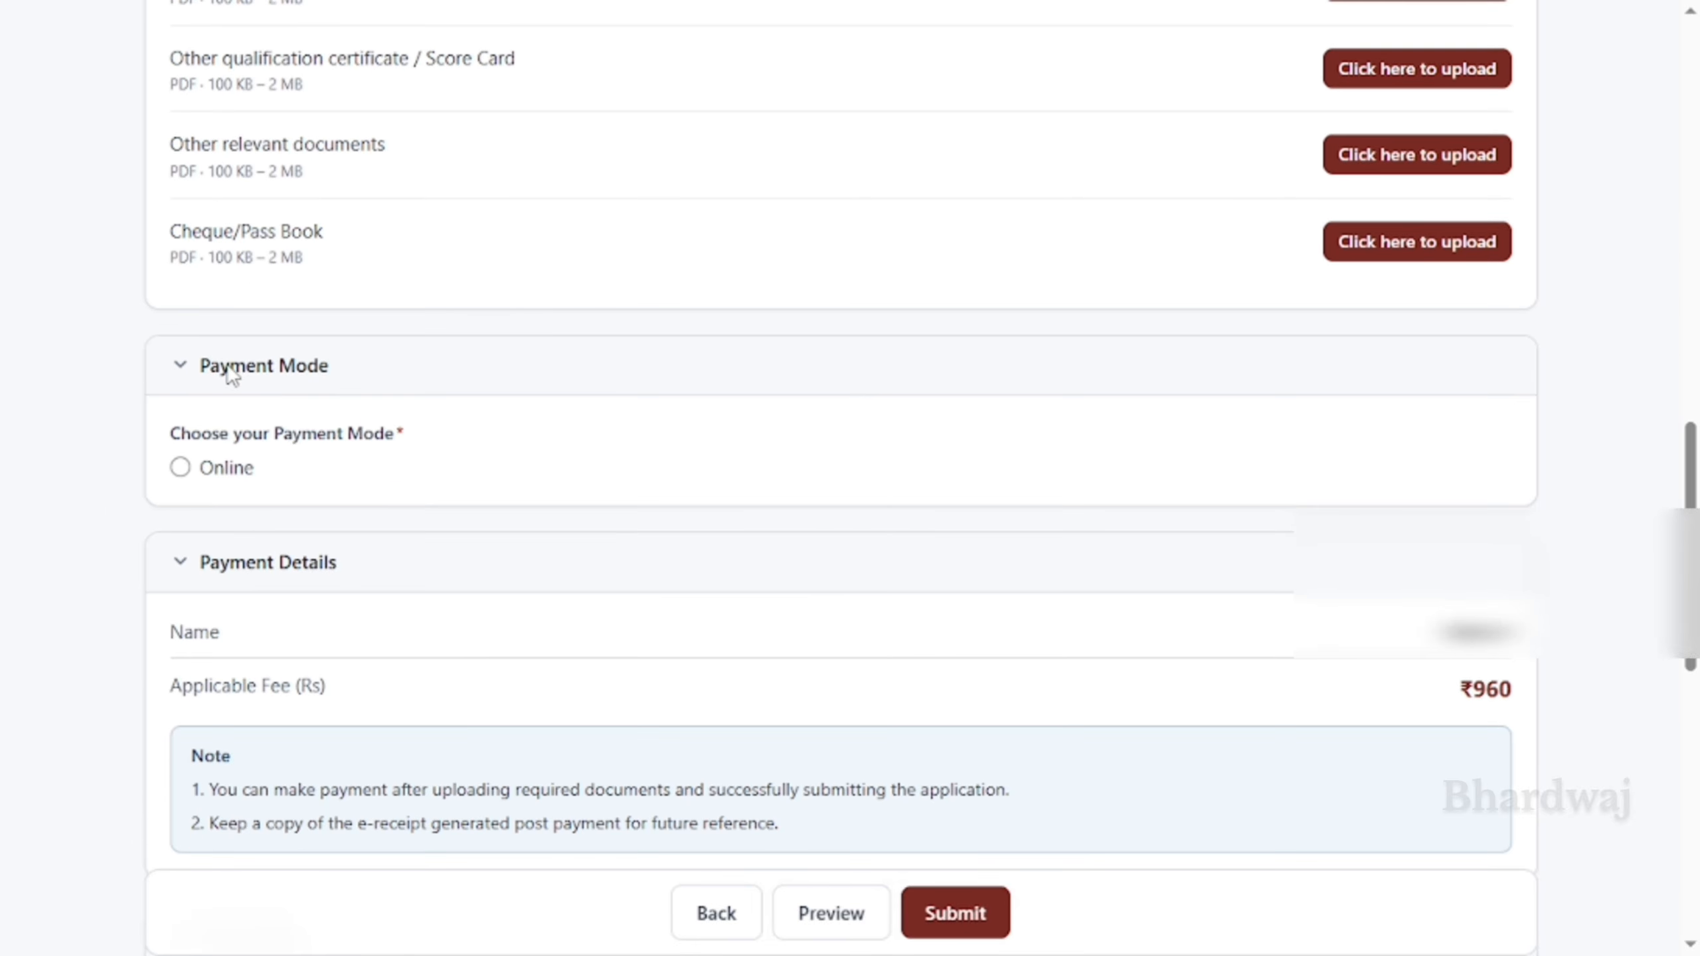
left_click(180, 468)
scroll(482, 469, "down", 3)
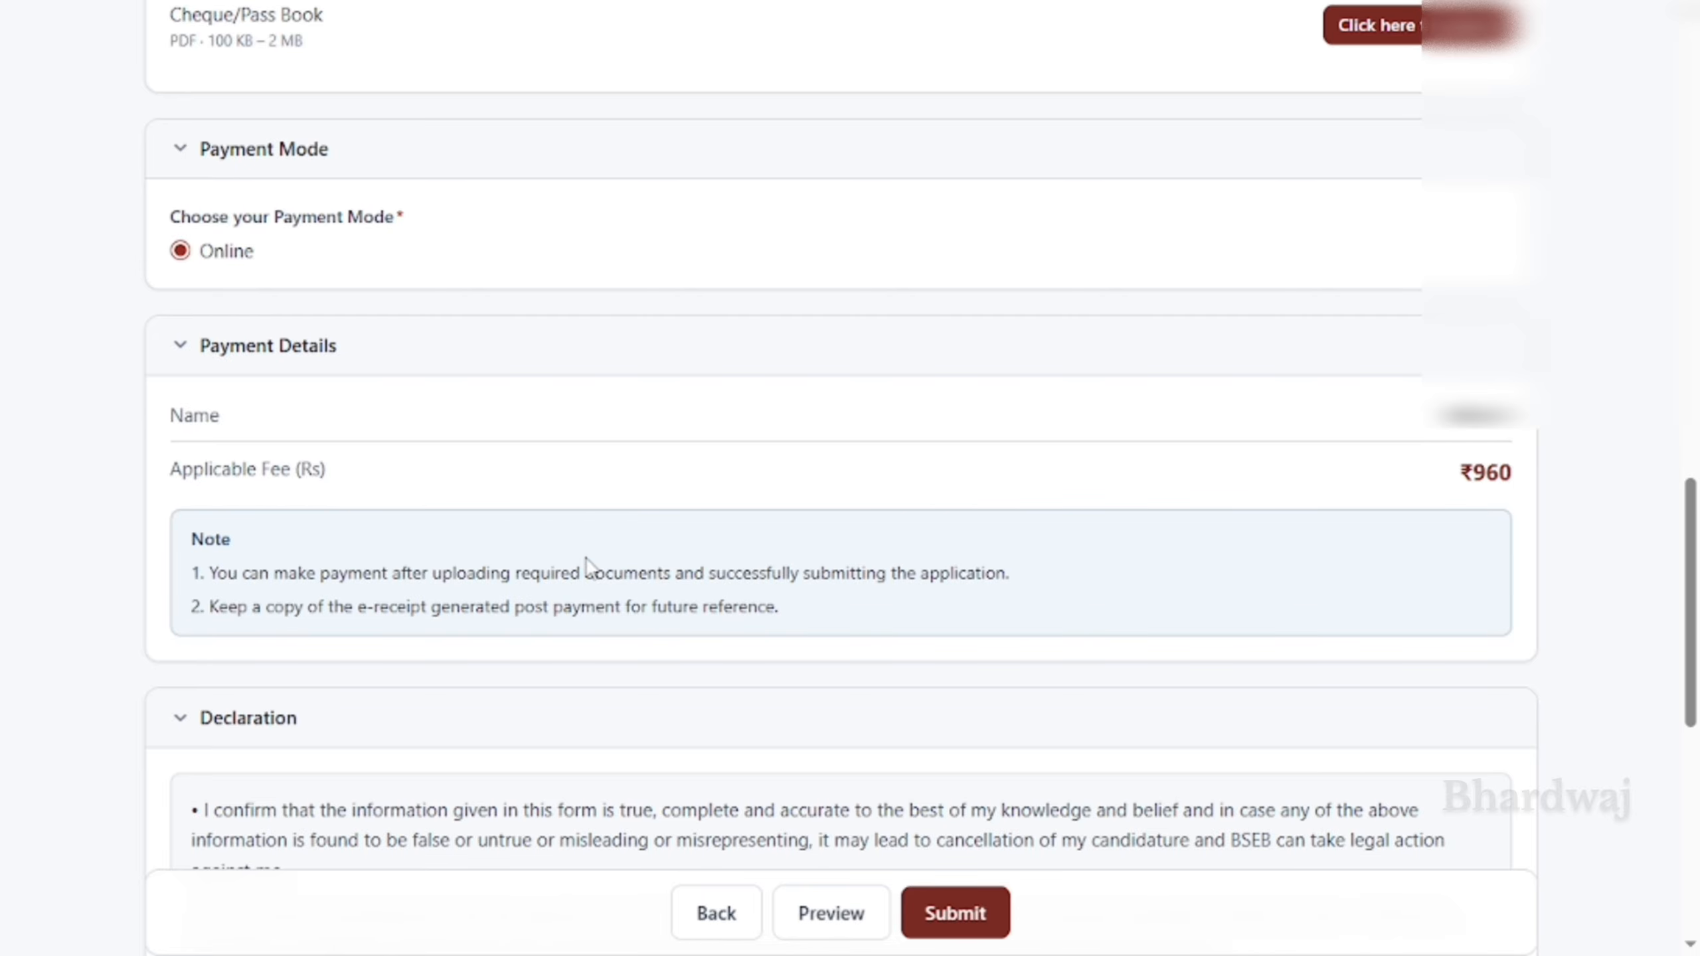
scroll(402, 596, "down", 3)
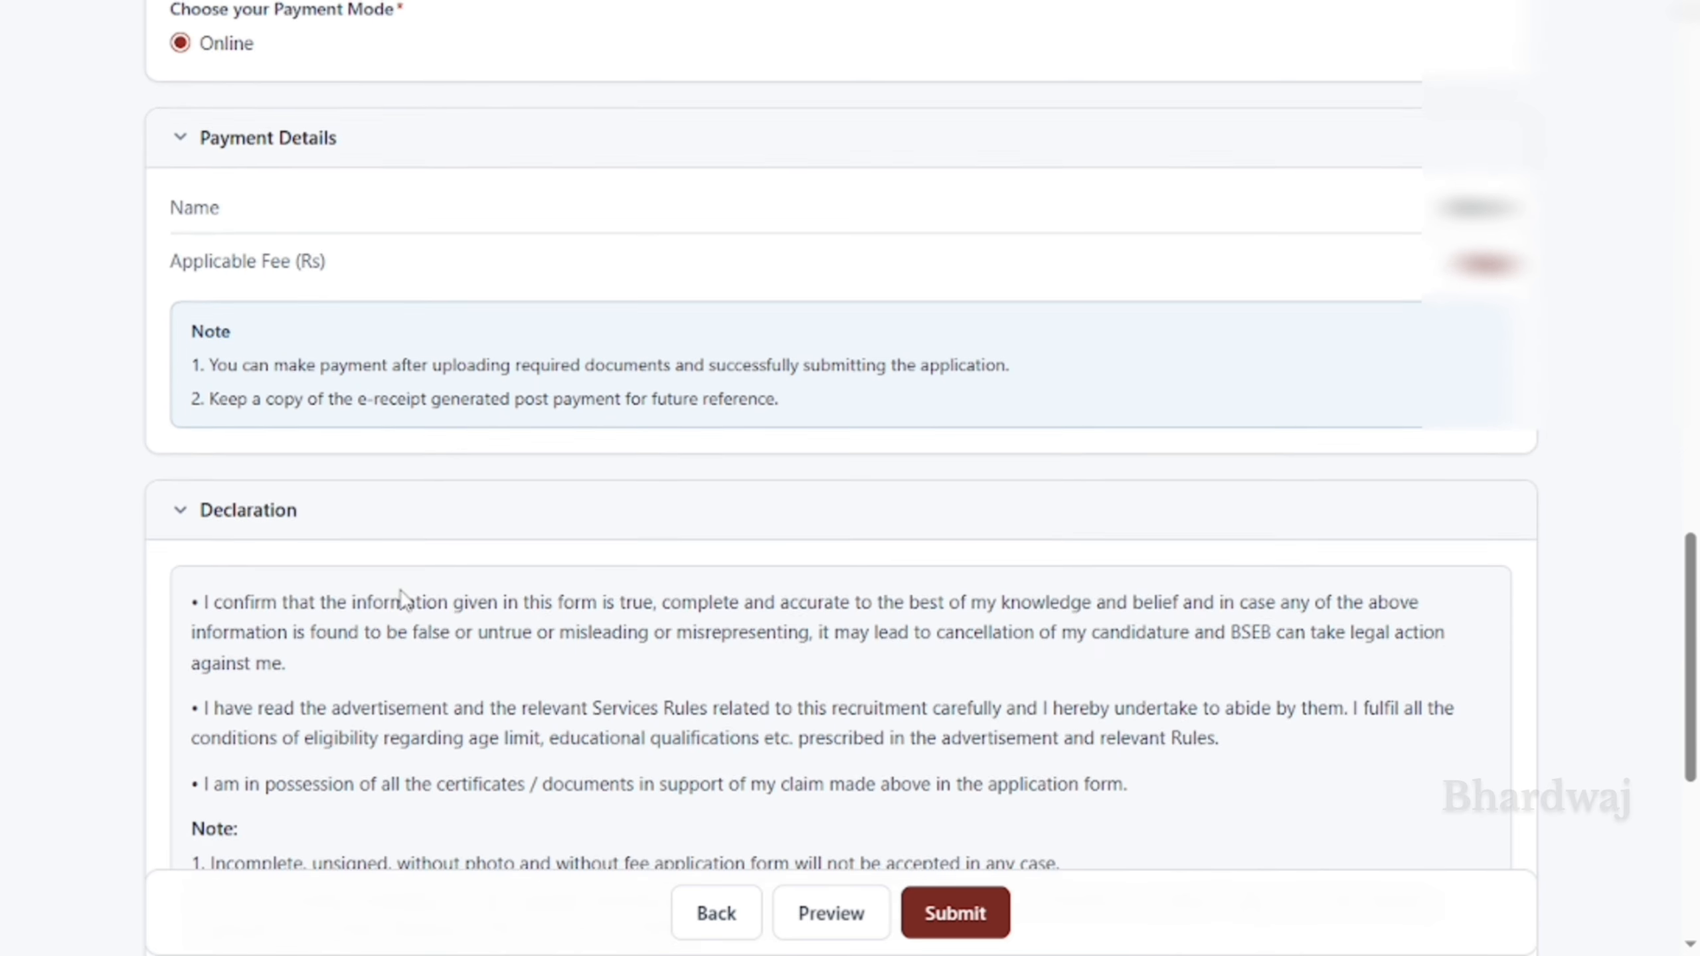
Try to submit the application, and check the declaration agreement and captcha at the form's end
scroll(401, 591, "down", 4)
left_click(955, 913)
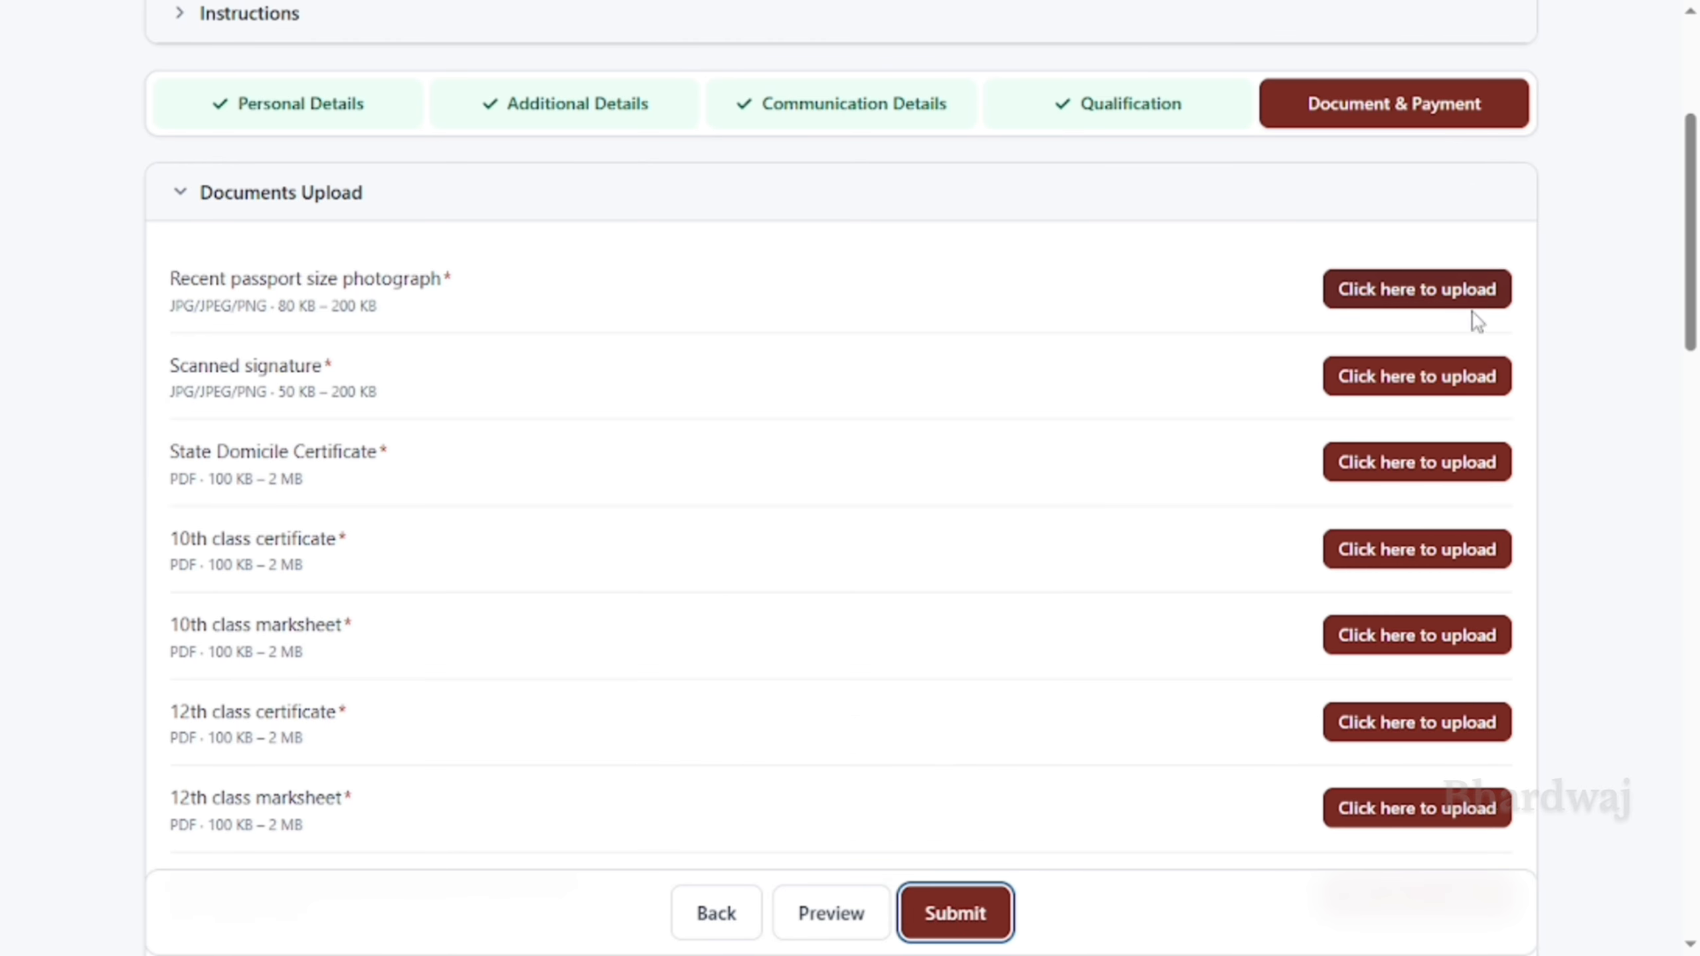
scroll(1026, 550, "down", 15)
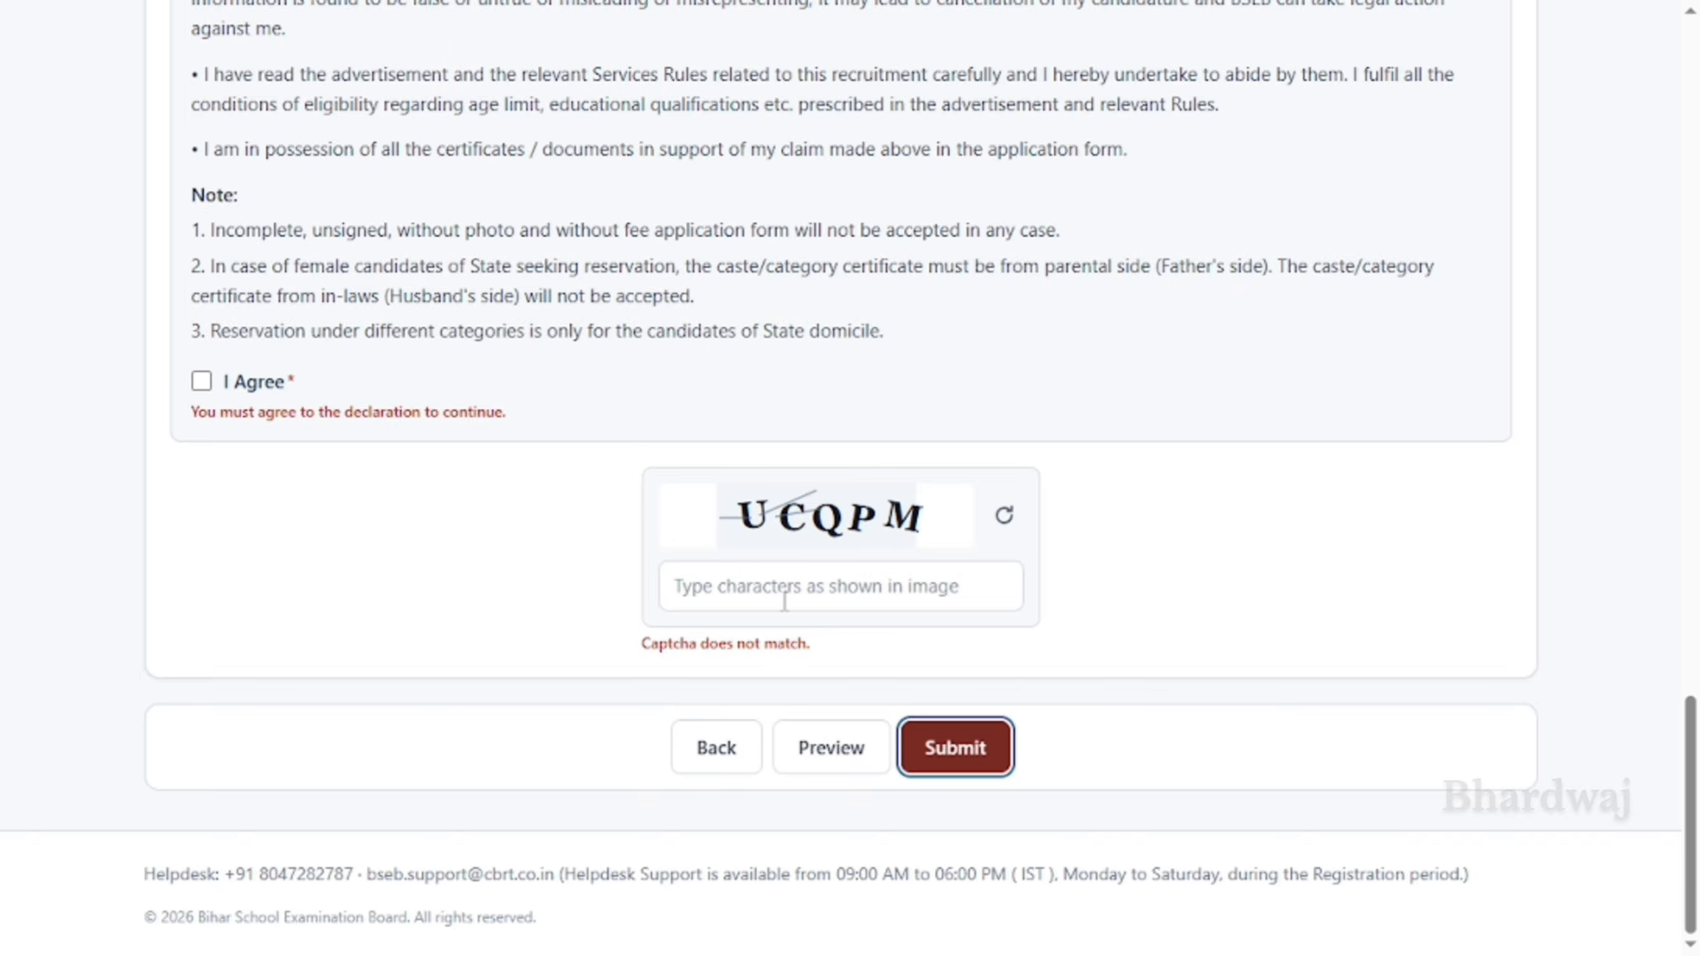
Open the application preview and look through all its sections, from Personal Details to Documents Upload
left_click(830, 755)
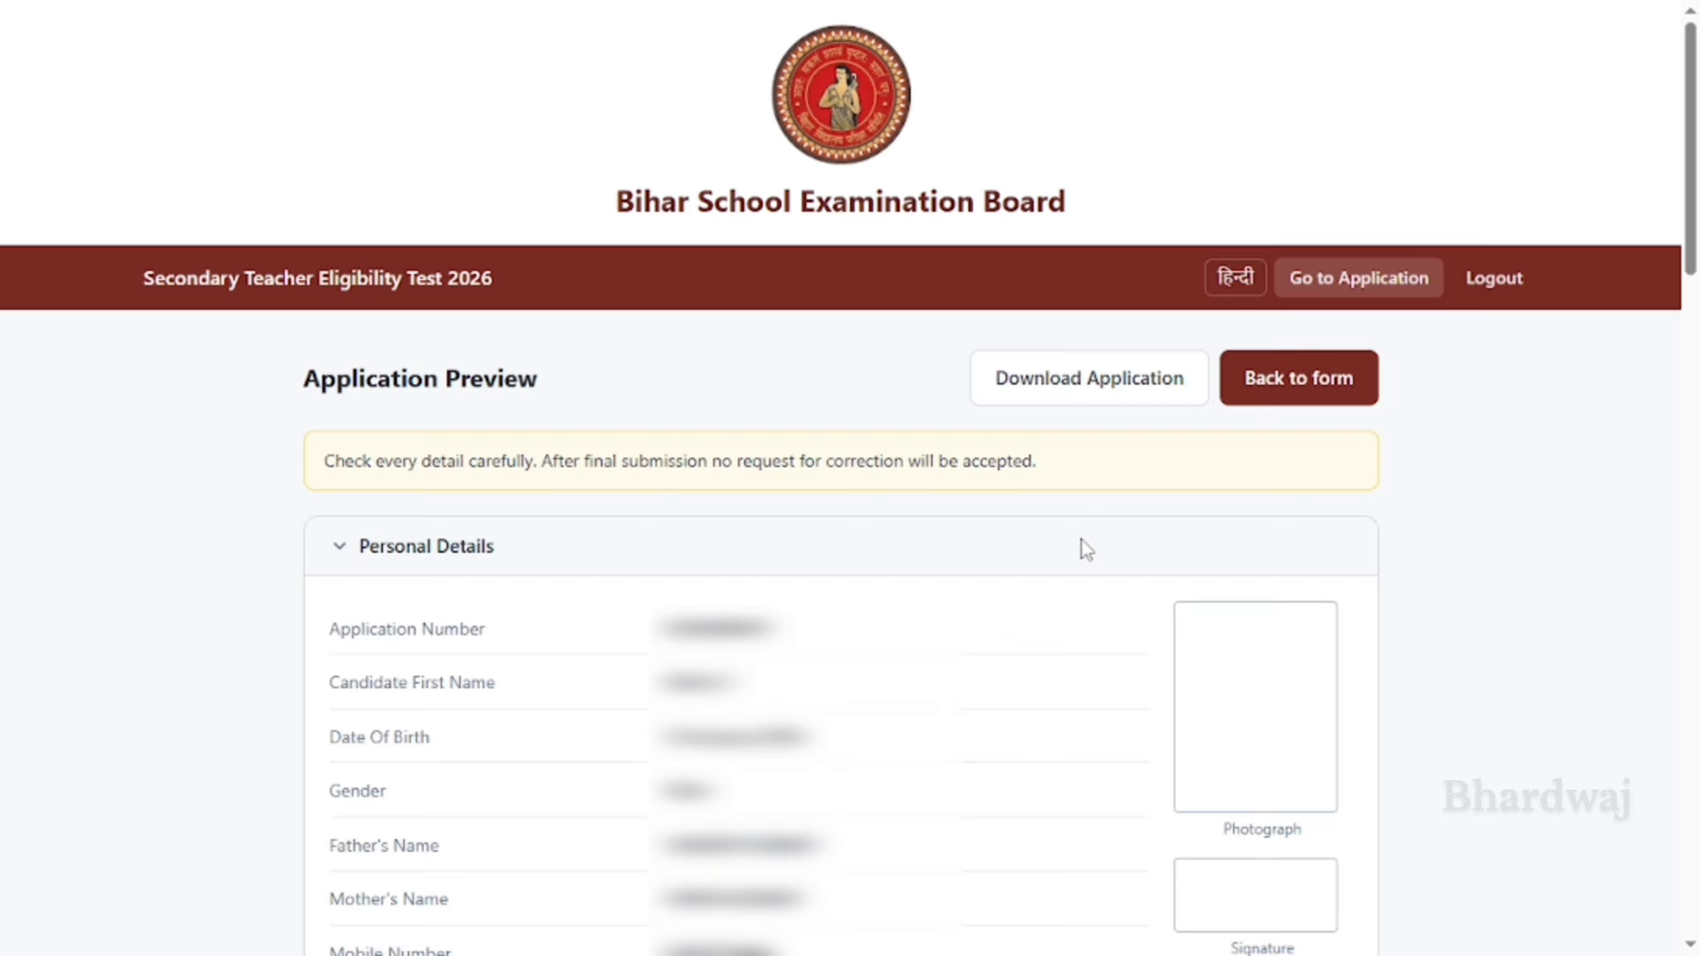
scroll(1086, 549, "down", 12)
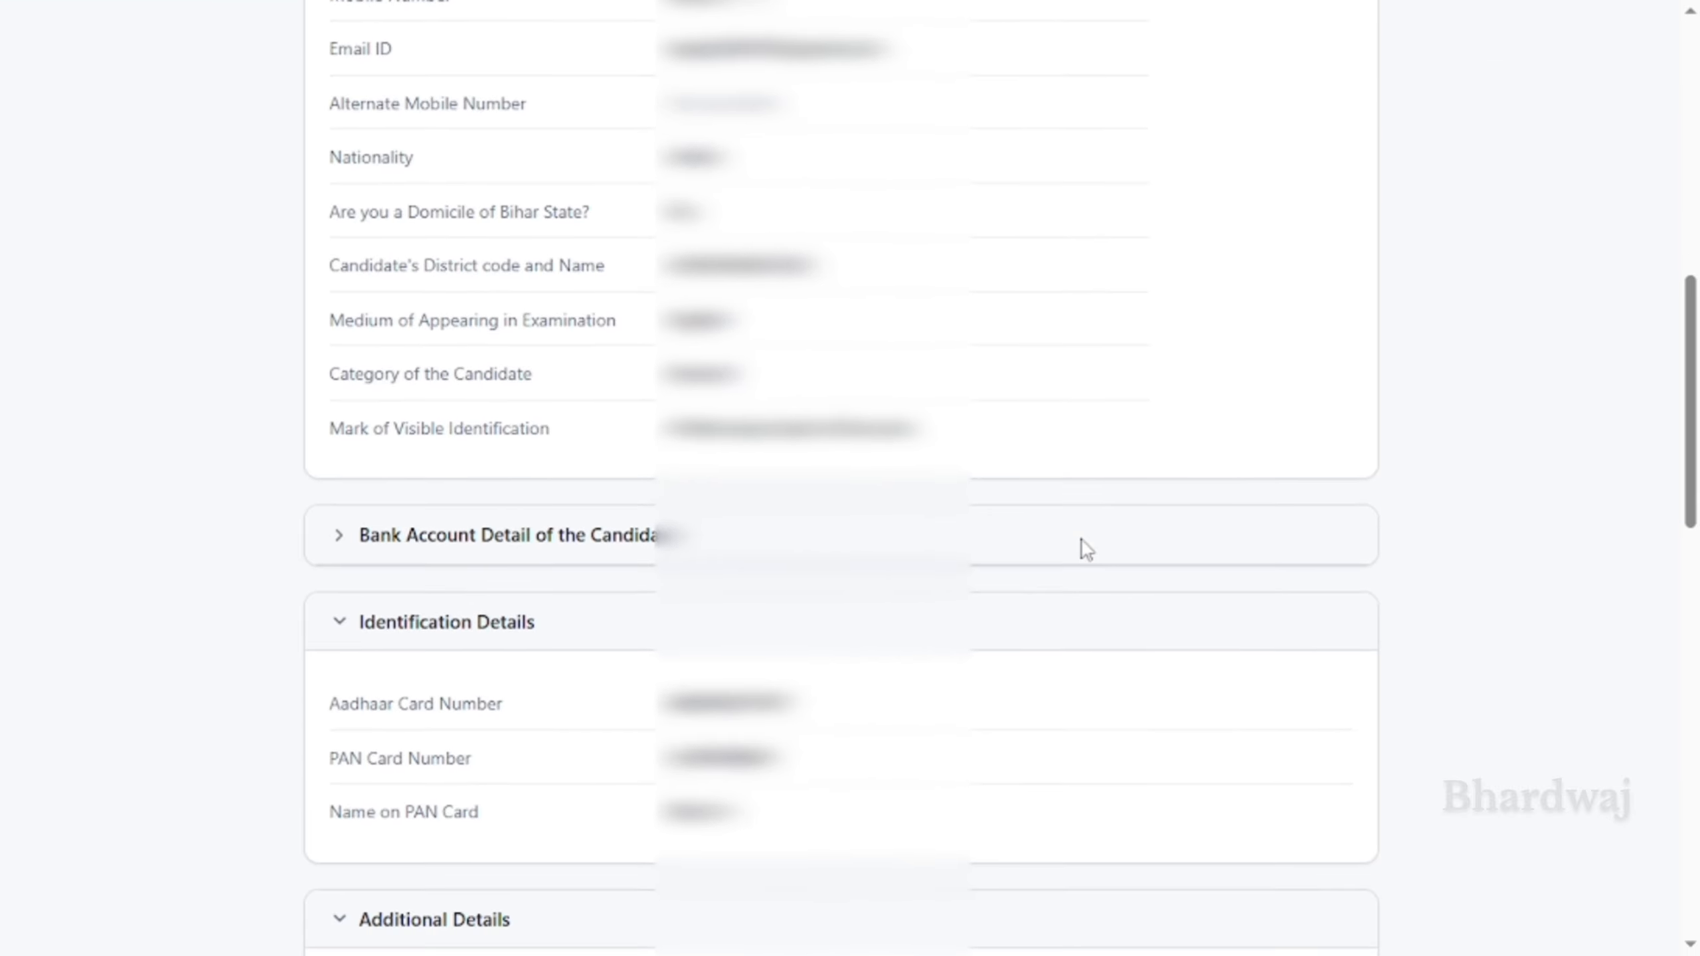
scroll(1086, 549, "down", 20)
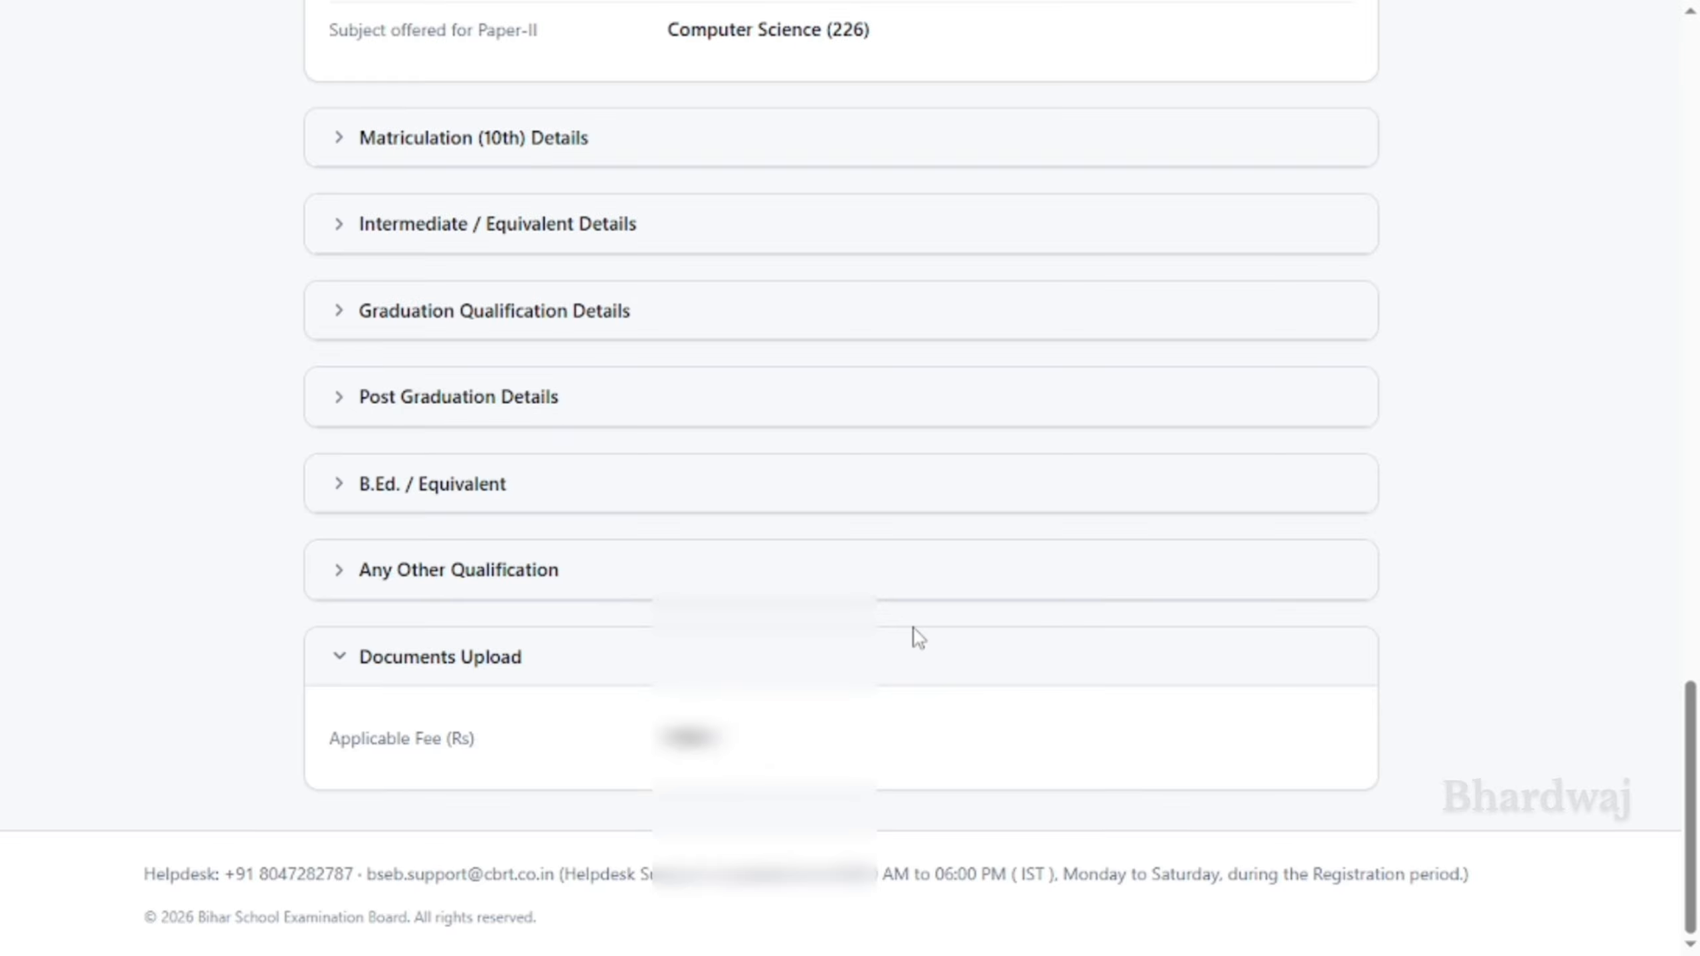
scroll(914, 629, "up", 20)
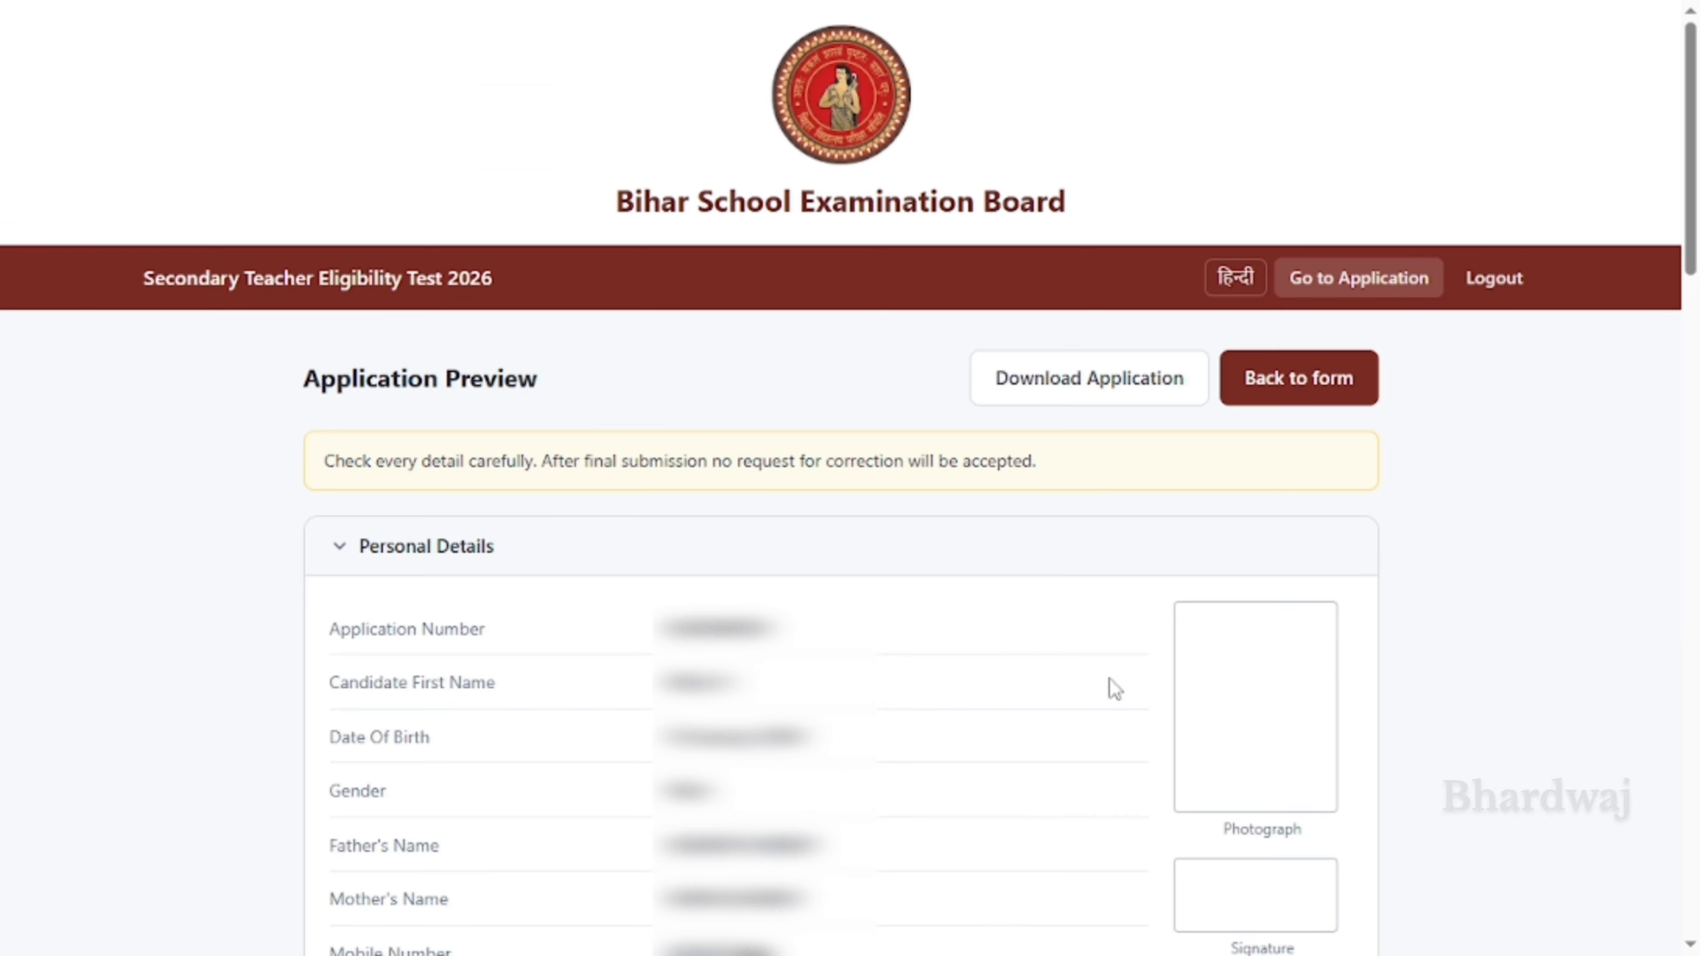
Return from the preview to the form and look over the declaration, captcha and document upload list again
left_click(1315, 380)
scroll(998, 740, "down", 20)
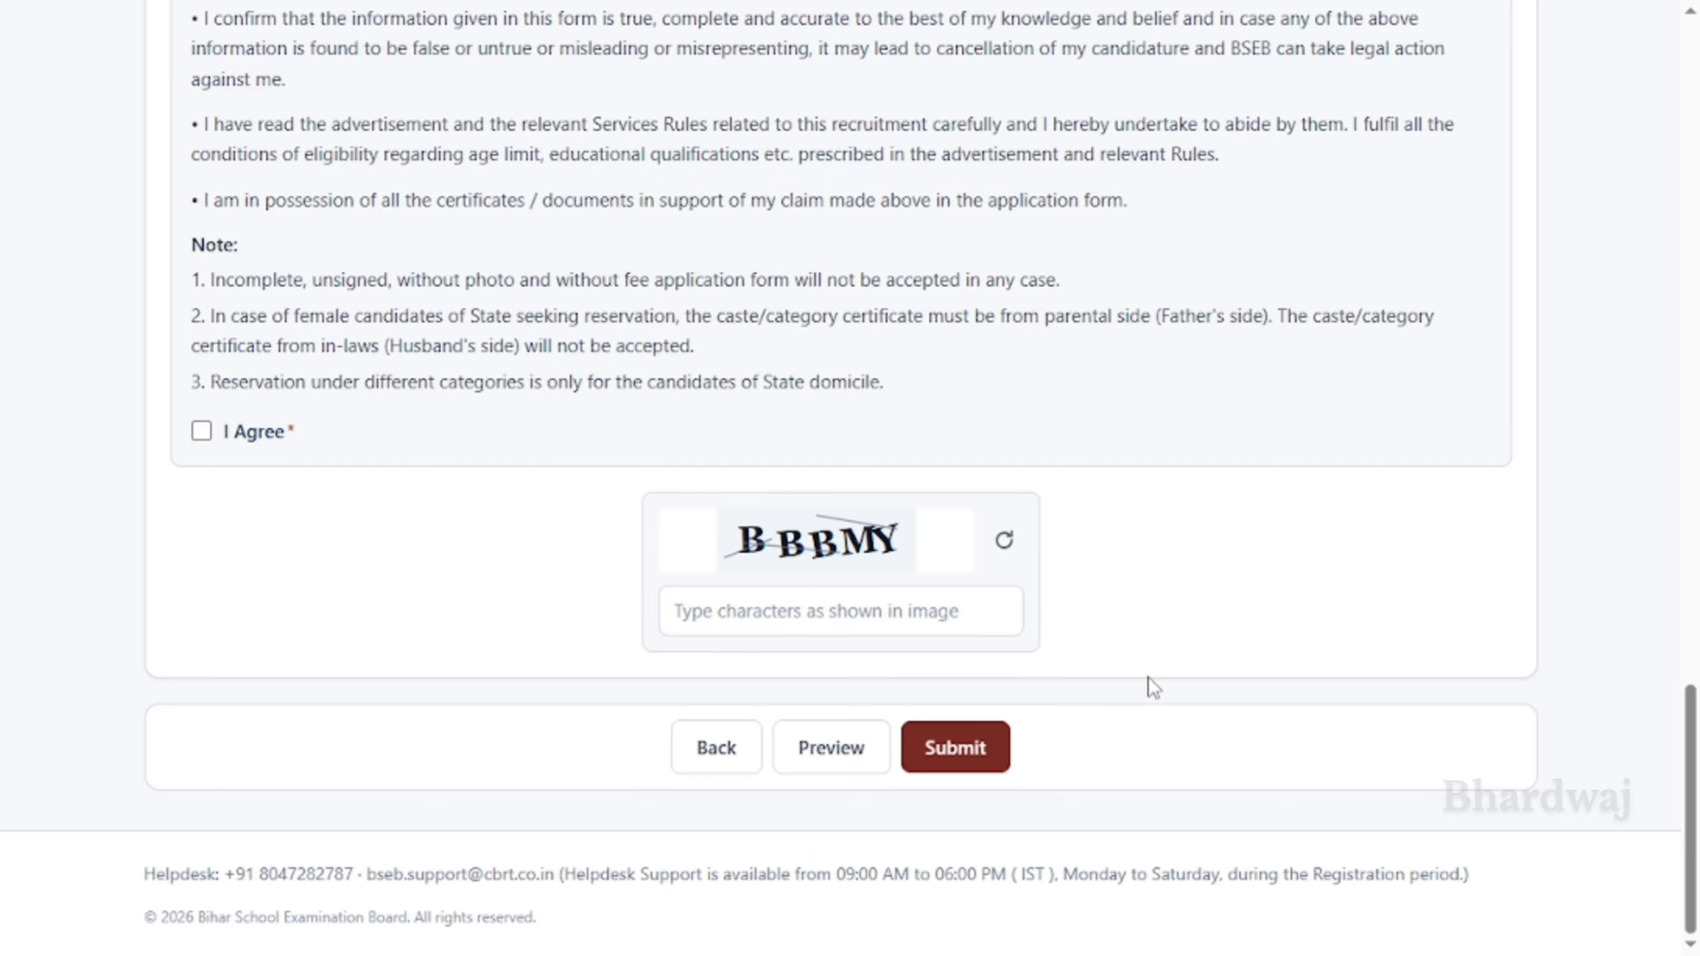
scroll(1153, 687, "up", 20)
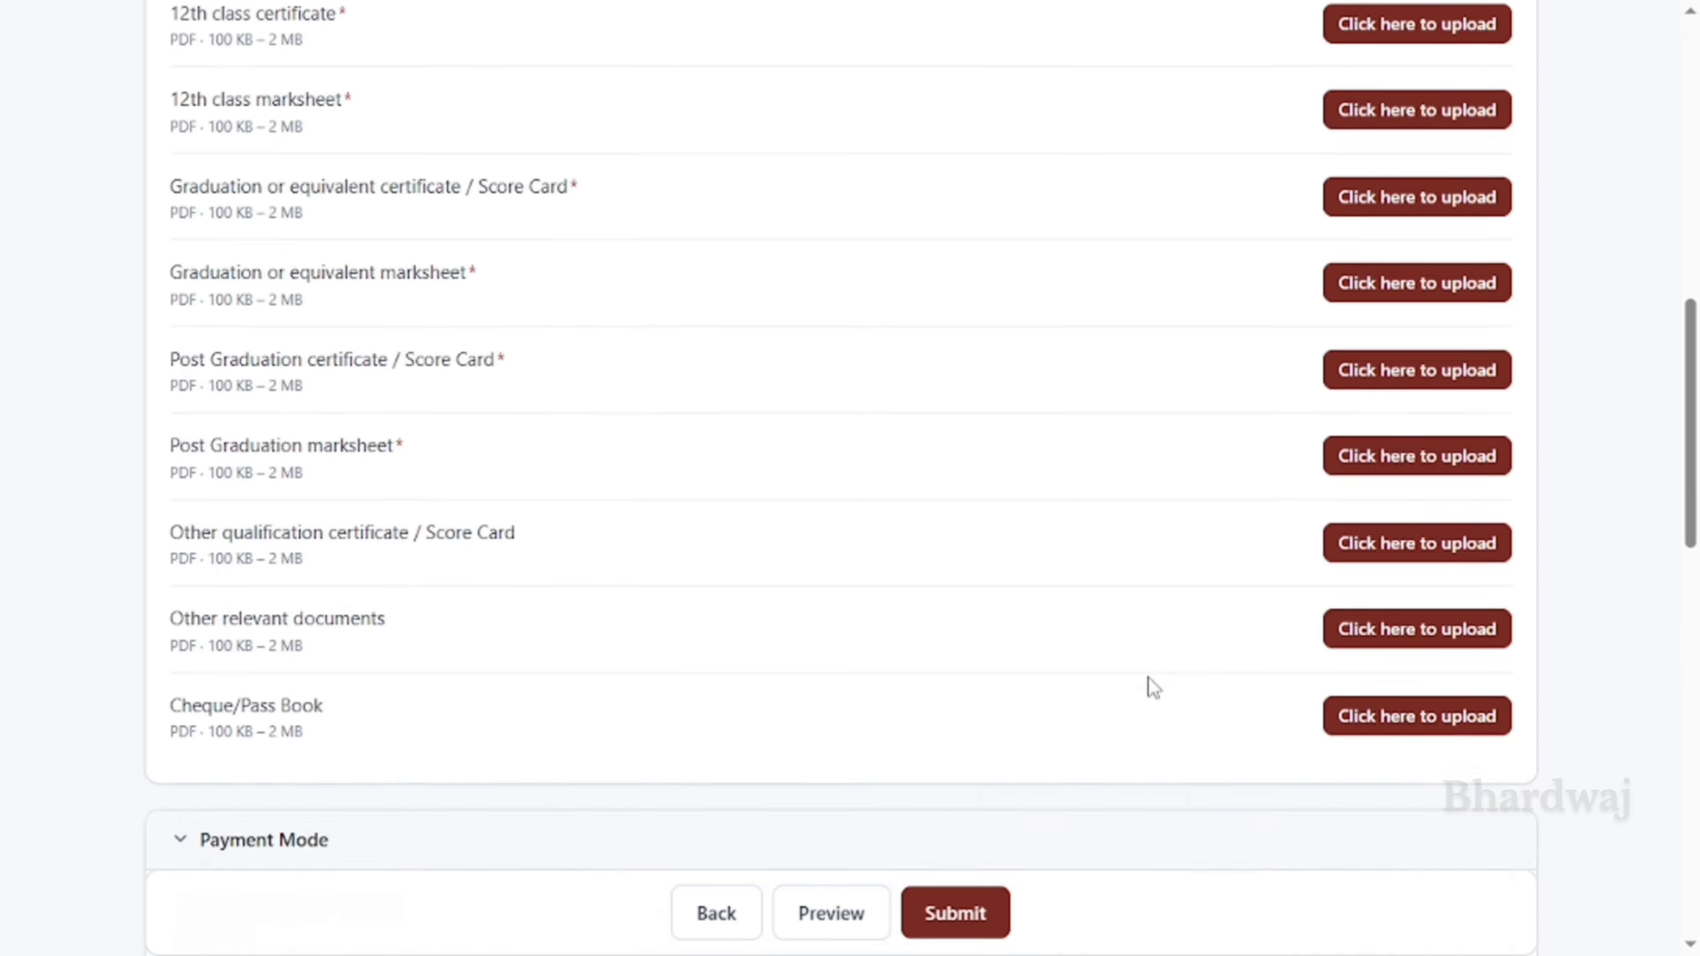